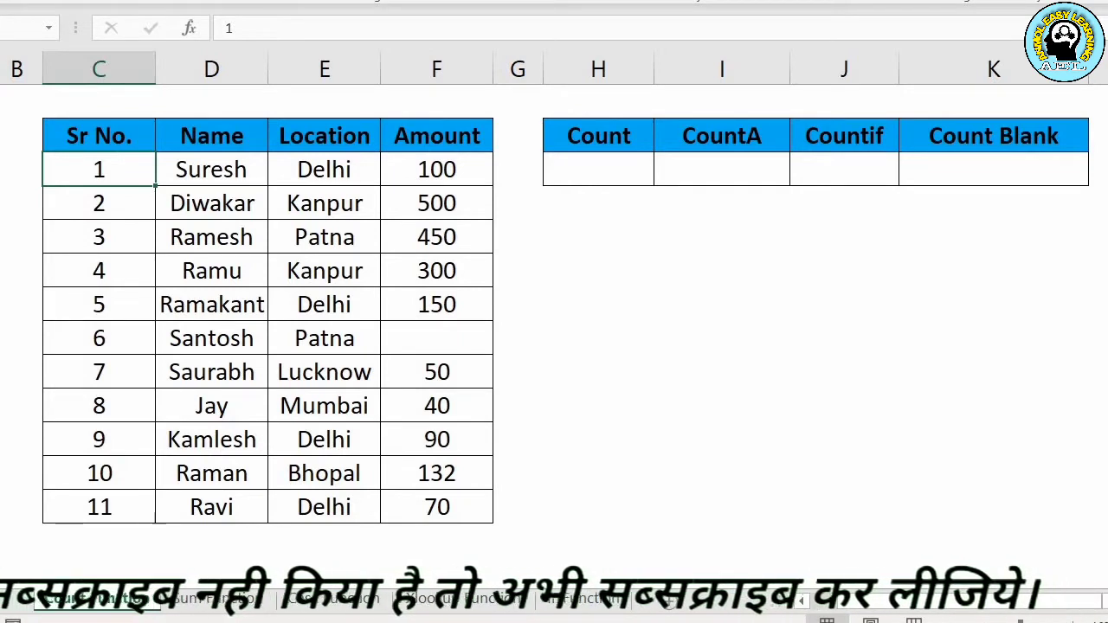
Step: Enter =COUNT(F3:F13) in the cell under the Count header to count the numeric Amount values
left_click(598, 168)
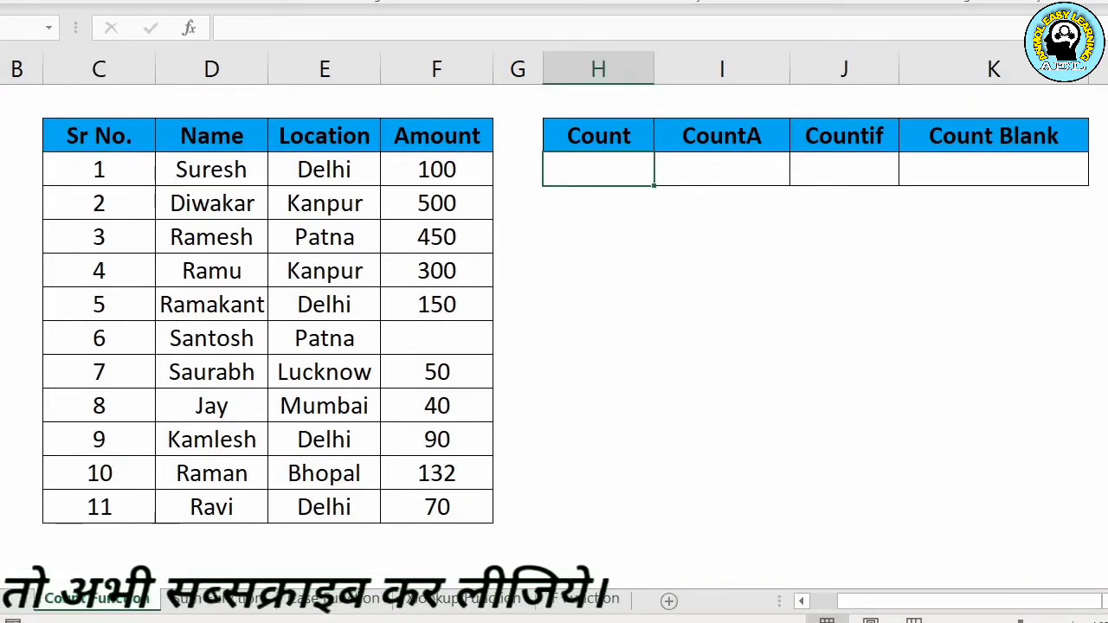
type("=coun")
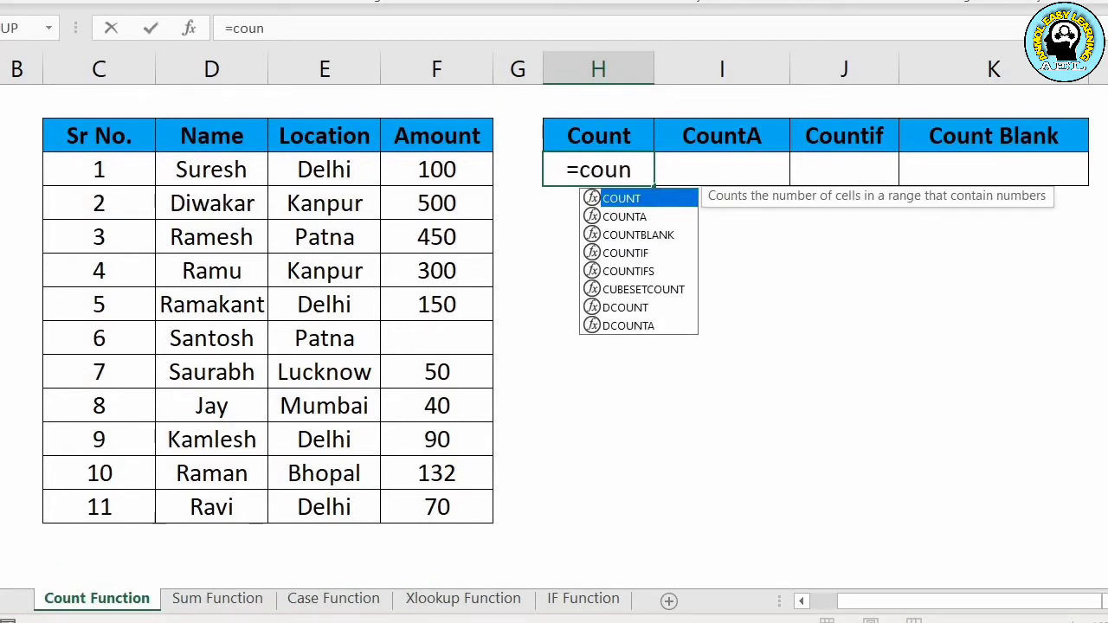
key("Tab")
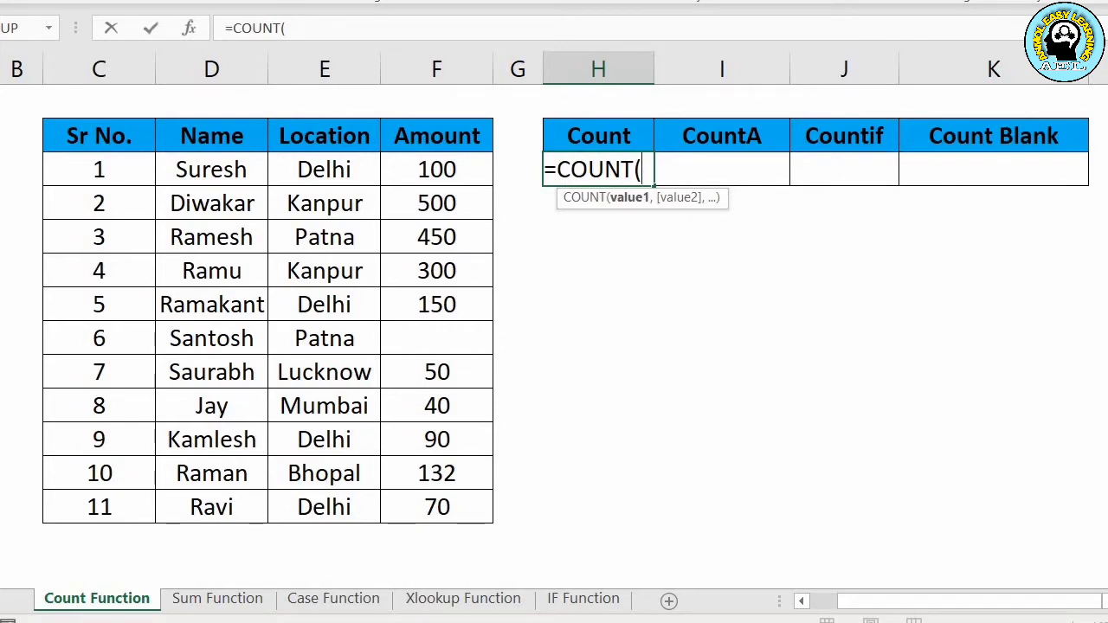
left_click(437, 170)
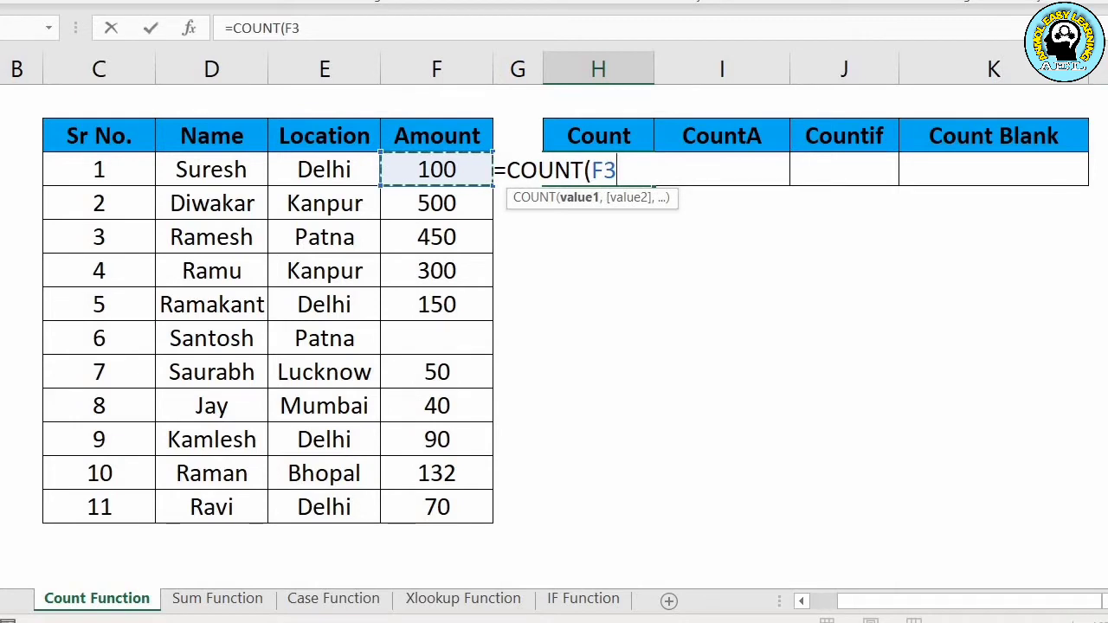
left_click_drag(437, 170, 437, 515)
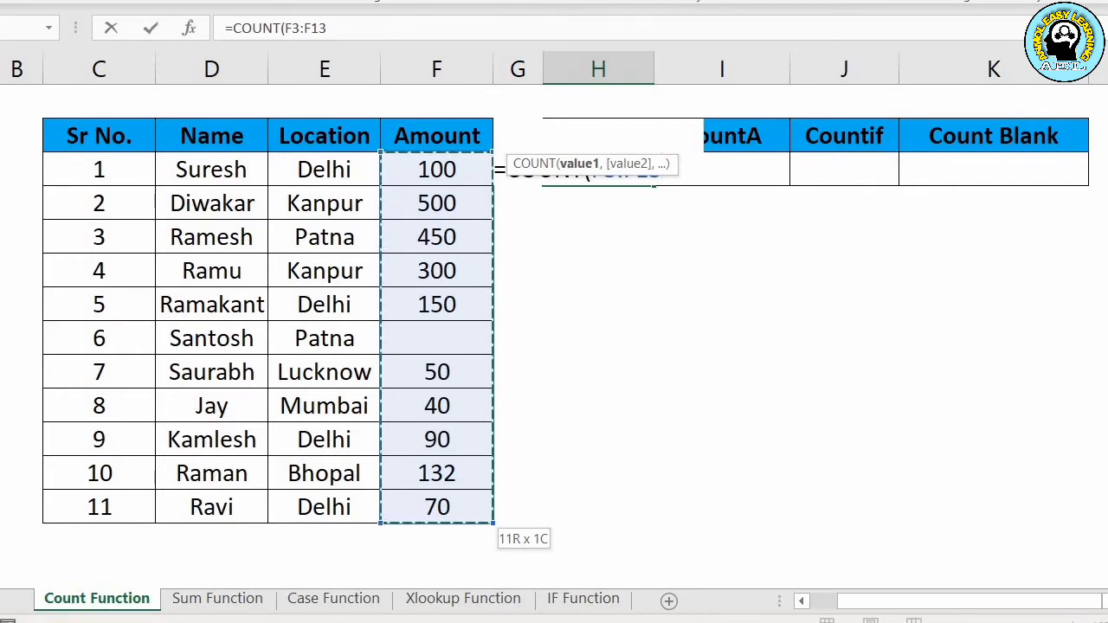
type(")")
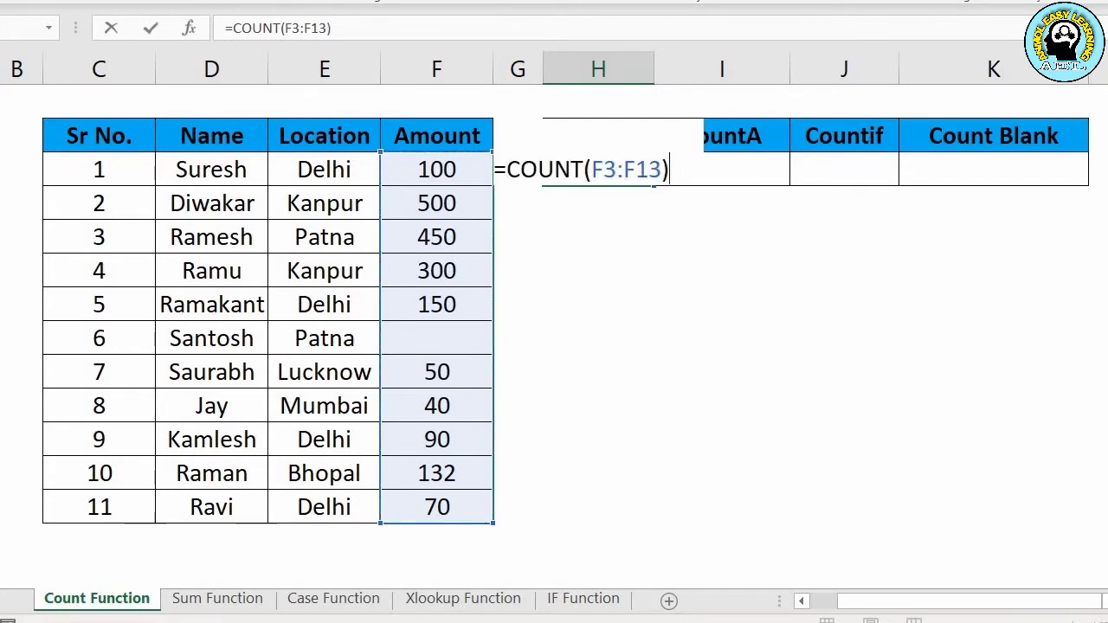
key("Return")
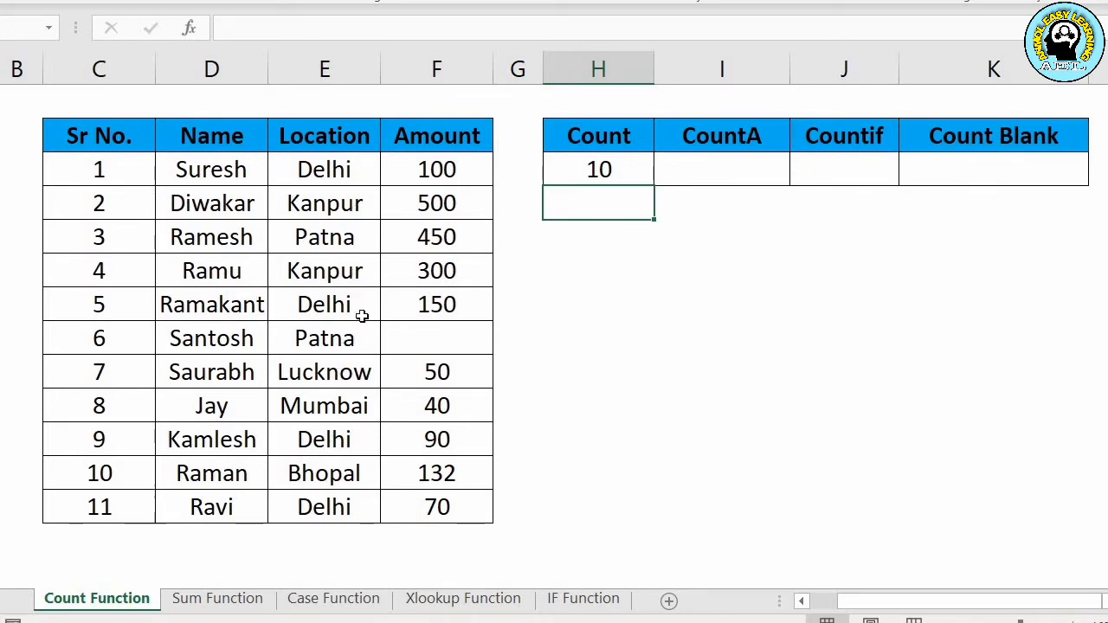
Step: Replace the formula under the Count header with =COUNT(E3:E13) to try COUNT on the Location text cells
left_click(616, 168)
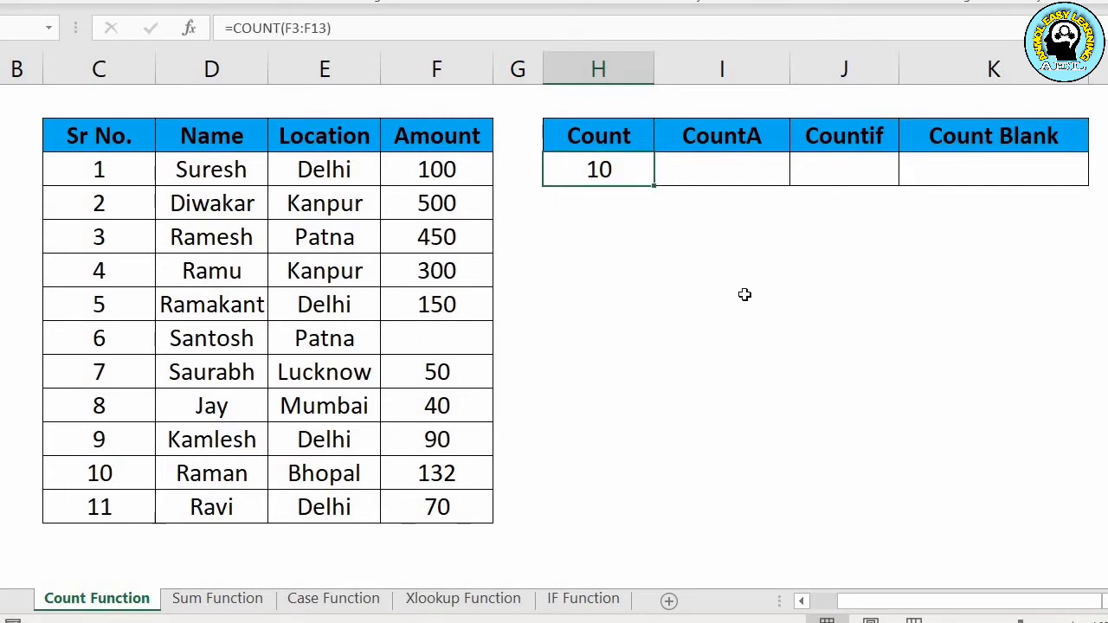
type("=coun")
key("Tab")
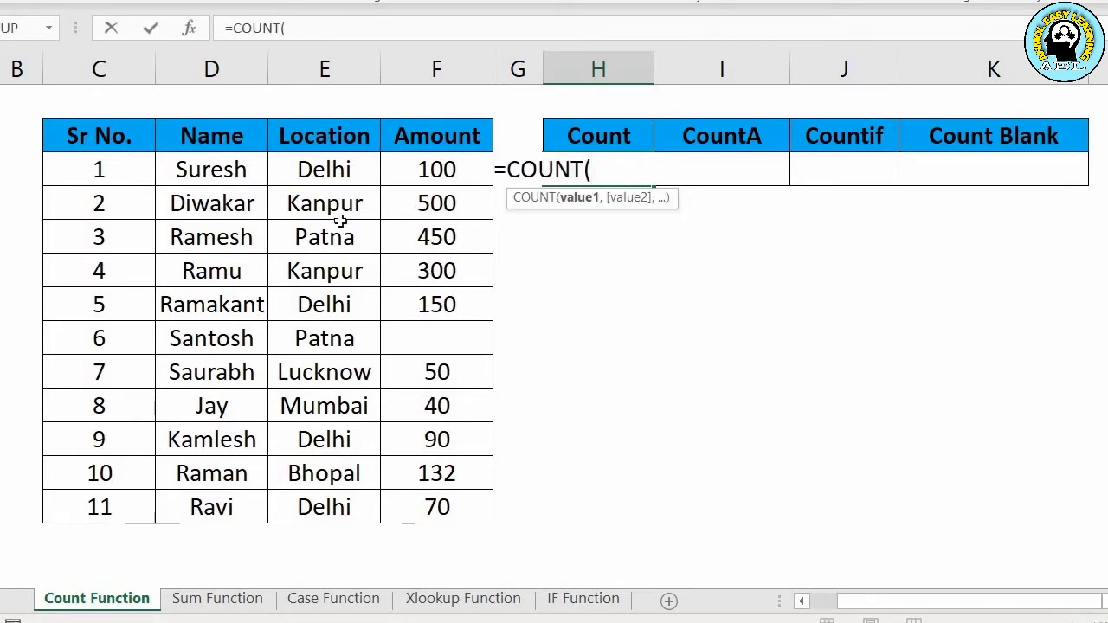
left_click(293, 161)
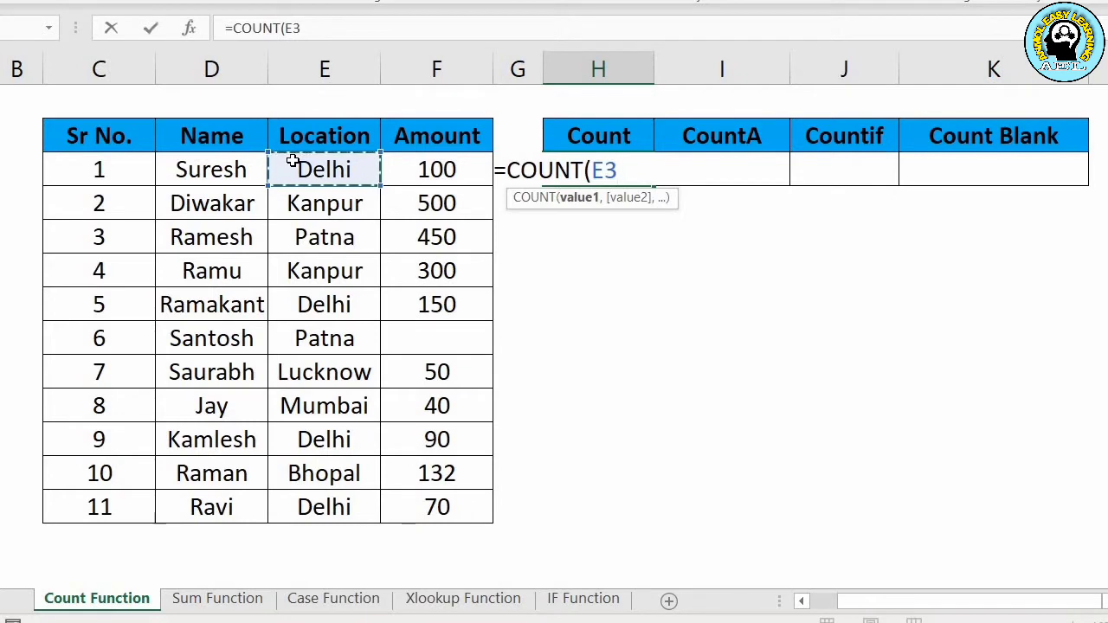
key("shift+Down")
key("shift+Down")
key("shift+Down")
key("shift+Down")
key("shift+Down")
key("shift+Down")
key("shift+Down")
key("shift+Down")
key("shift+Down")
key("shift+Down")
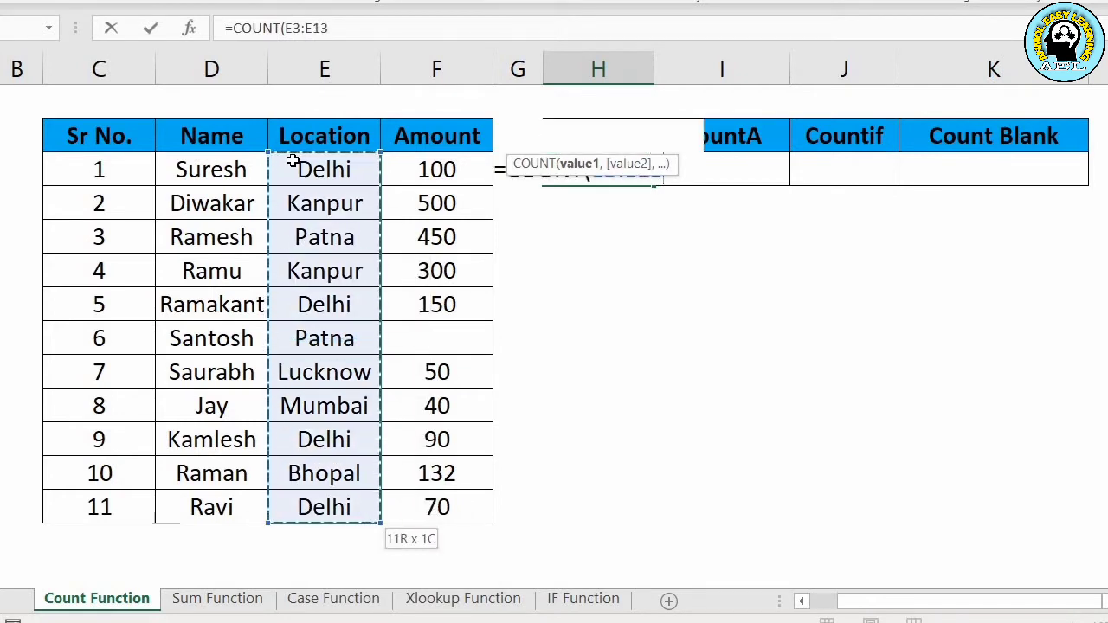
type(")")
key("Return")
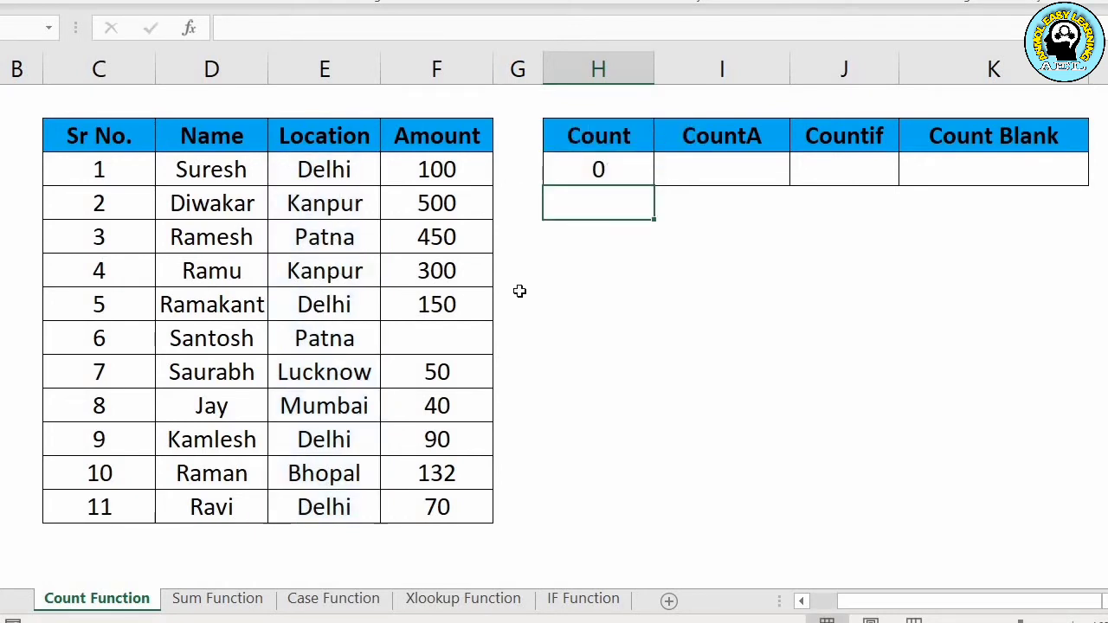
Step: Clear the cell under the Count header and enter =COUNT(F3:F13) to count the Amount column again
left_click(612, 175)
key("BackSpace")
type("=coun")
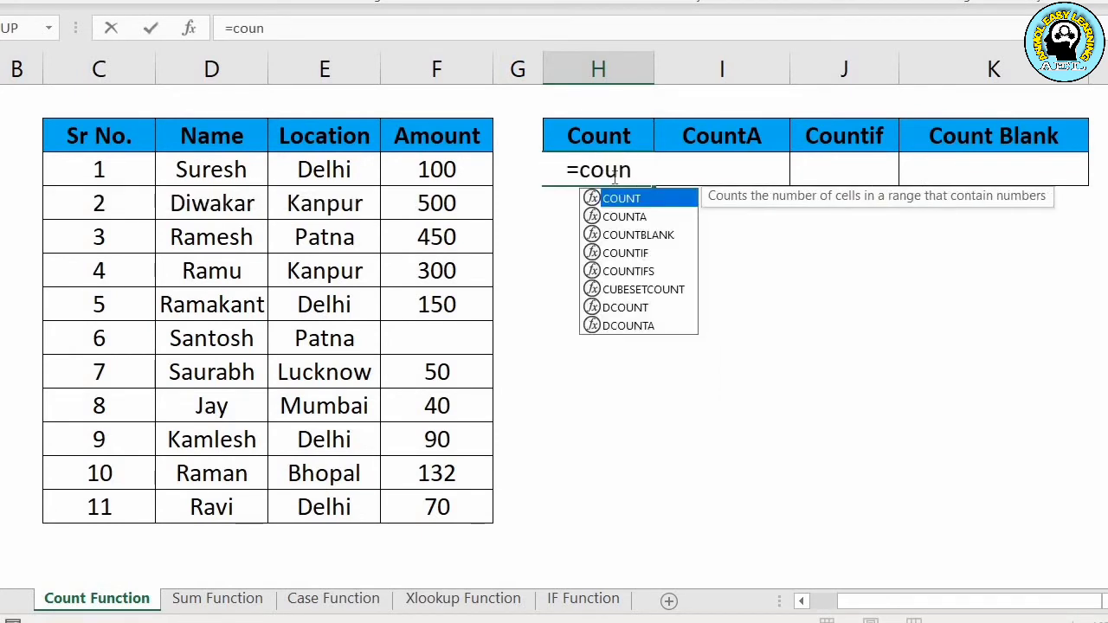
key("Tab")
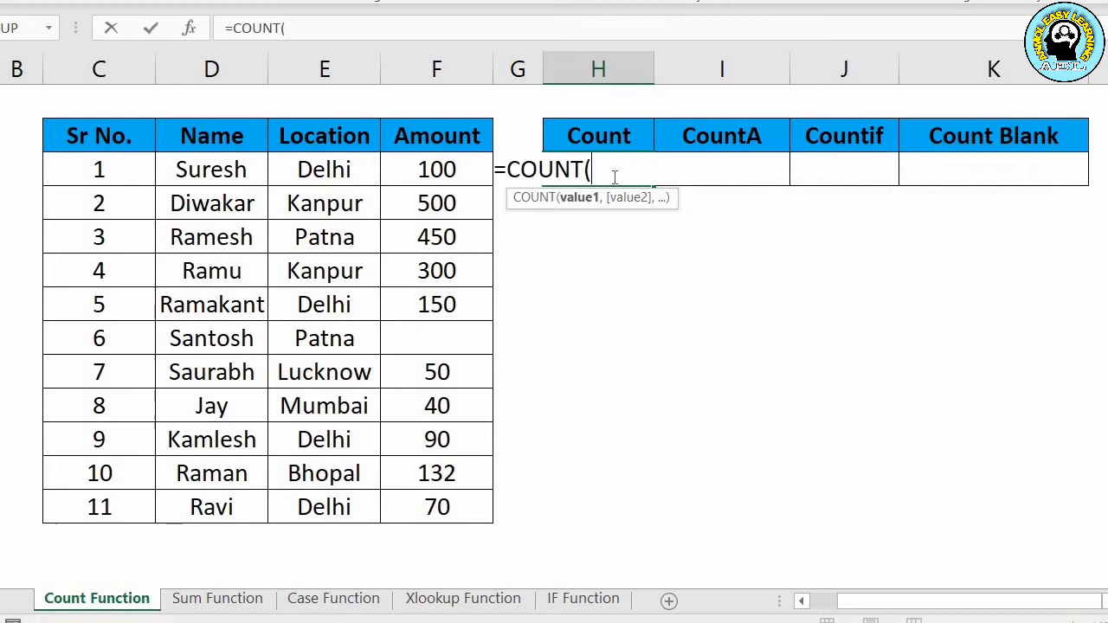
left_click(452, 169)
key("shift+Down")
key("shift+Down")
key("shift+Down")
key("shift+Down")
key("shift+Down")
key("shift+Down")
key("shift+Down")
key("shift+Down")
key("shift+Down")
key("shift+Down")
key("shift+Down")
key("shift+Down")
key("shift+Down")
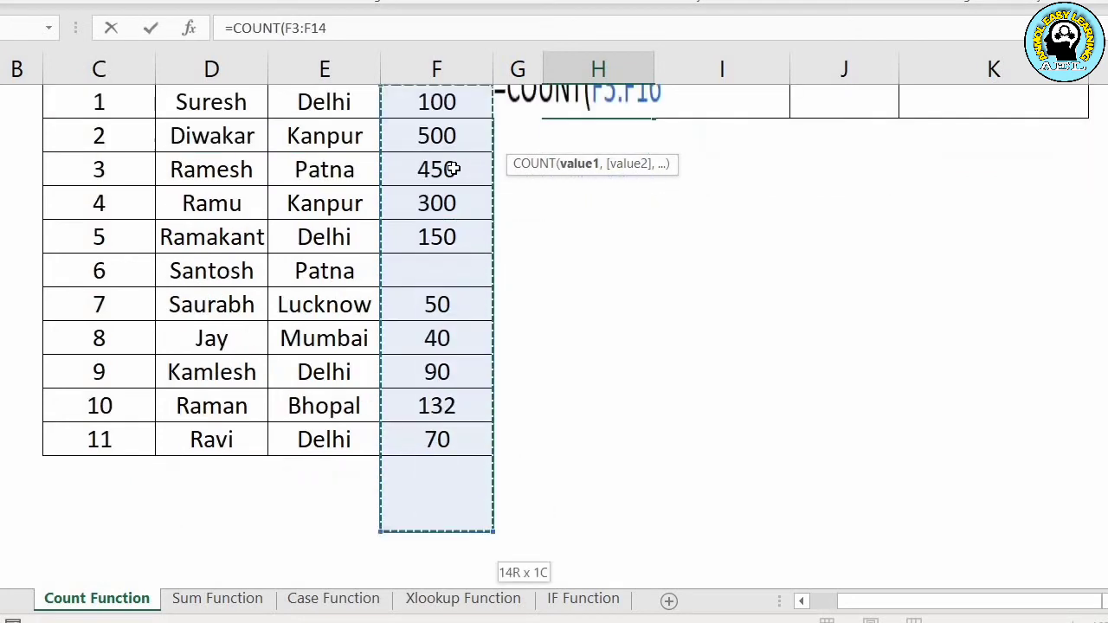
key("shift+Up")
key("shift+Up")
key("shift+Up")
type(")")
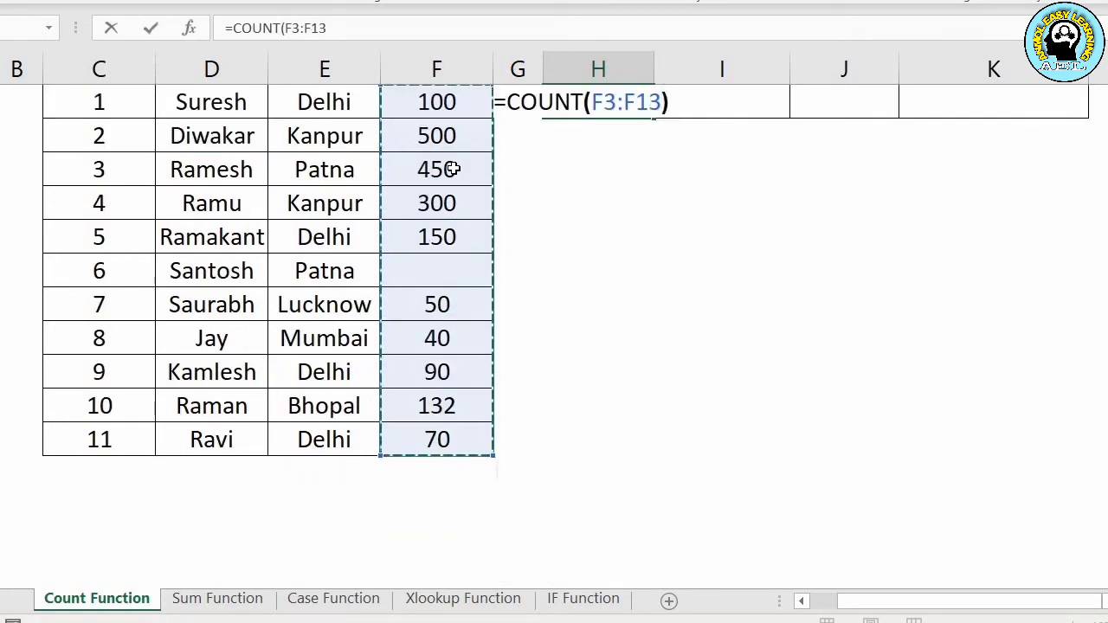
key("Return")
scroll(457, 165, "up", 1)
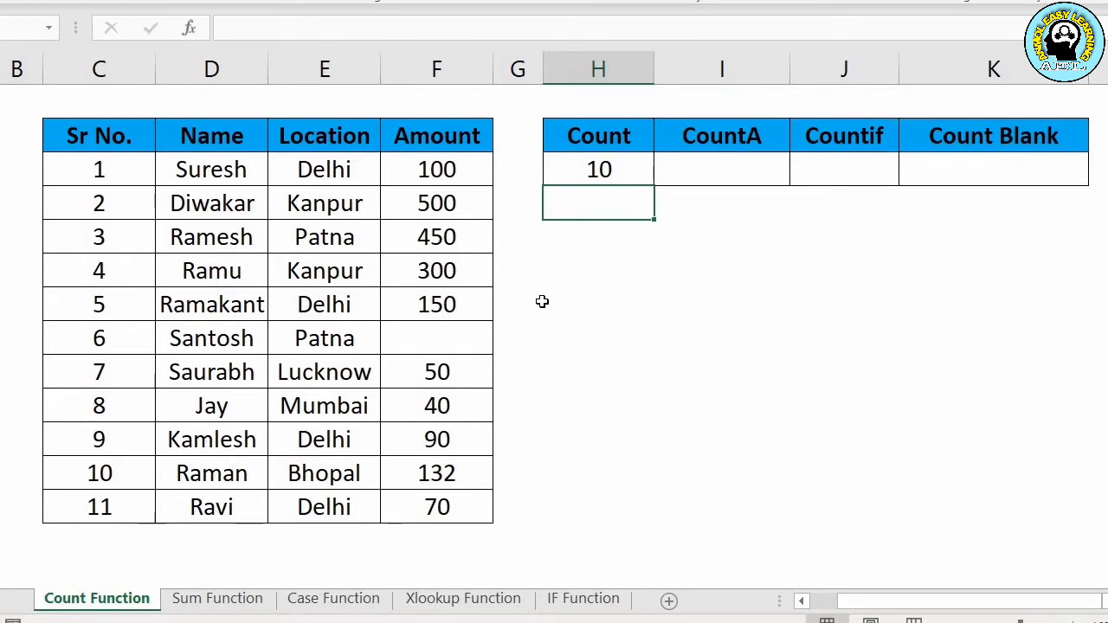
Step: Enter =COUNTA(E3:E13) in the cell under the CountA header to count the filled Location cells
key("Up")
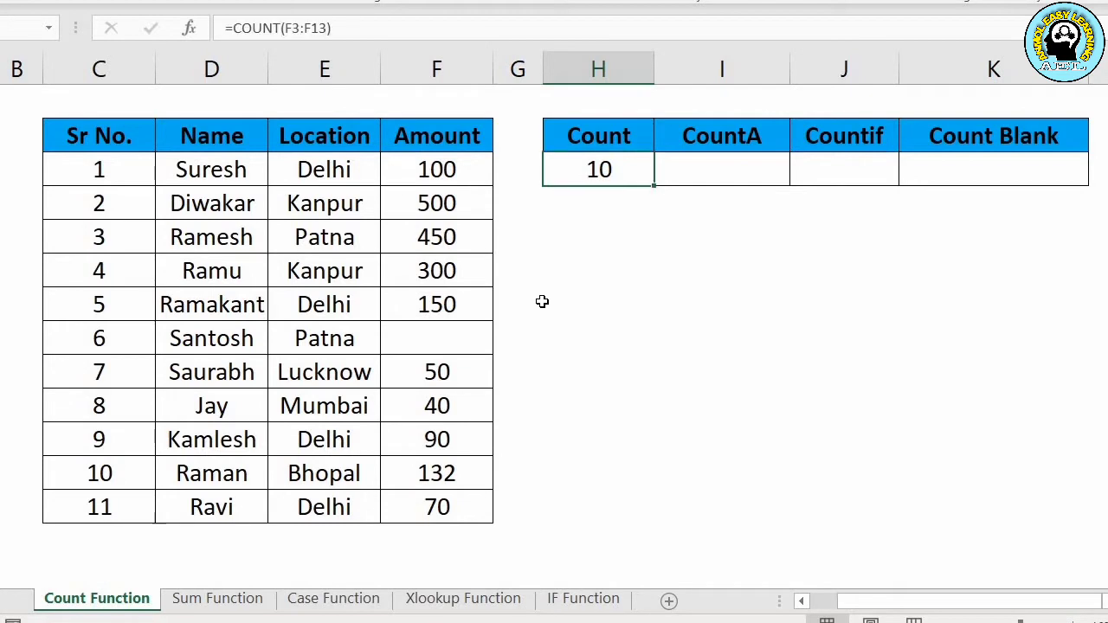
key("Right")
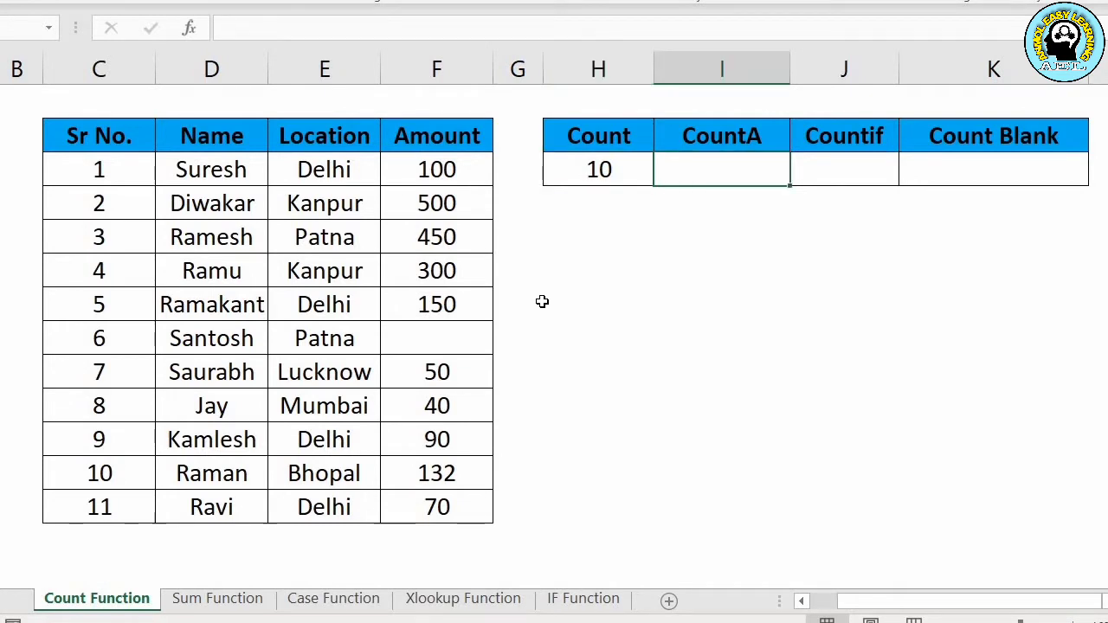
type("=coun")
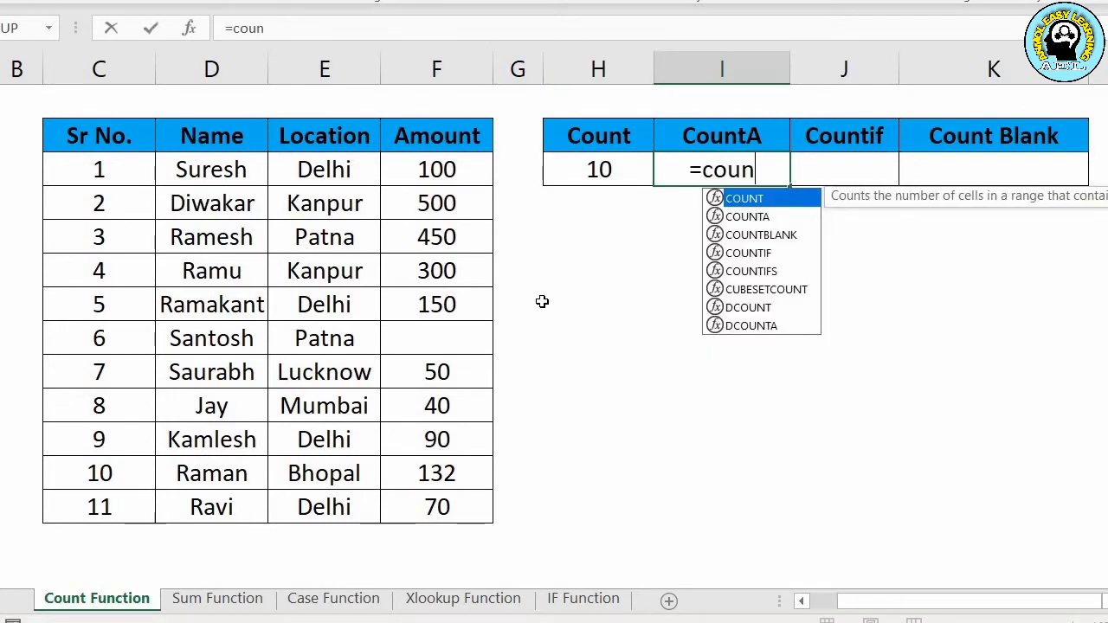
key("Down")
key("Tab")
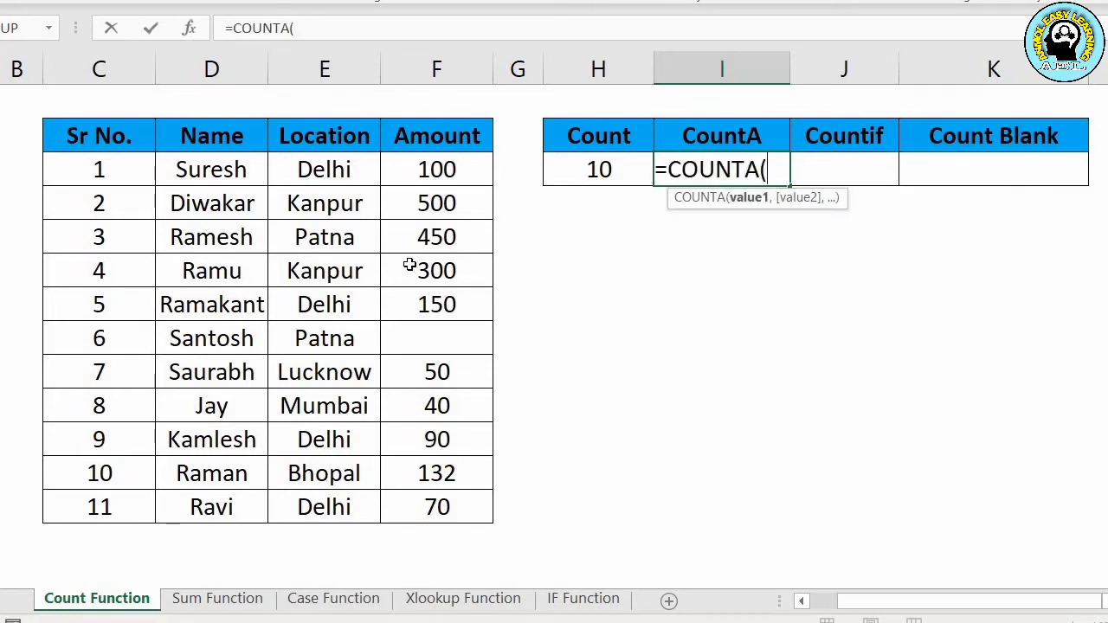
left_click(324, 173)
left_click_drag(323, 173, 363, 518)
key("shift+Down")
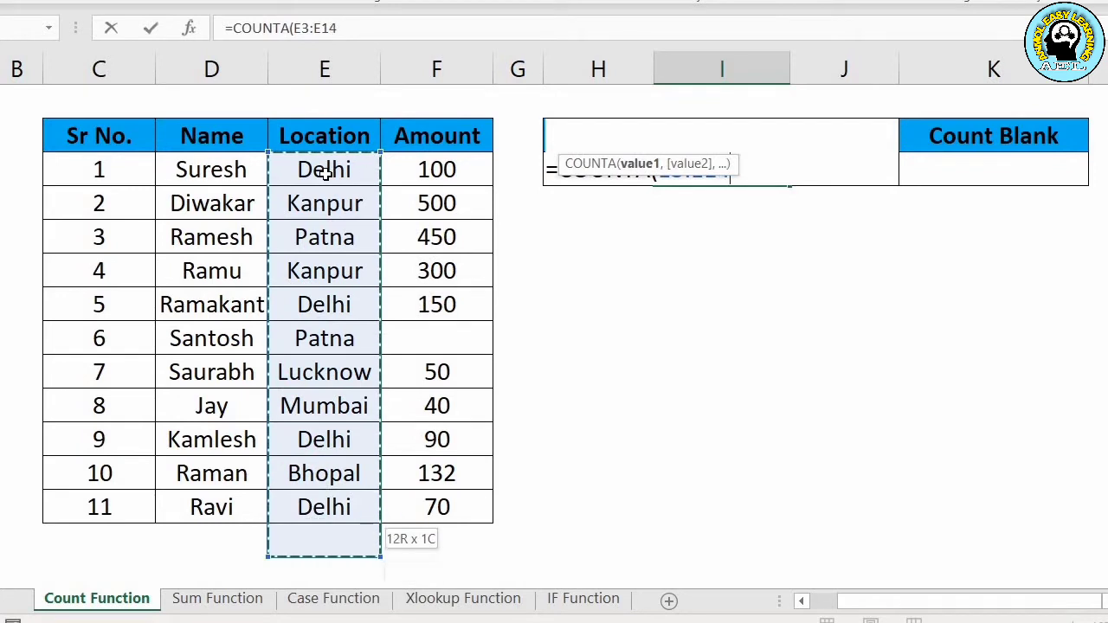
key("shift+Up")
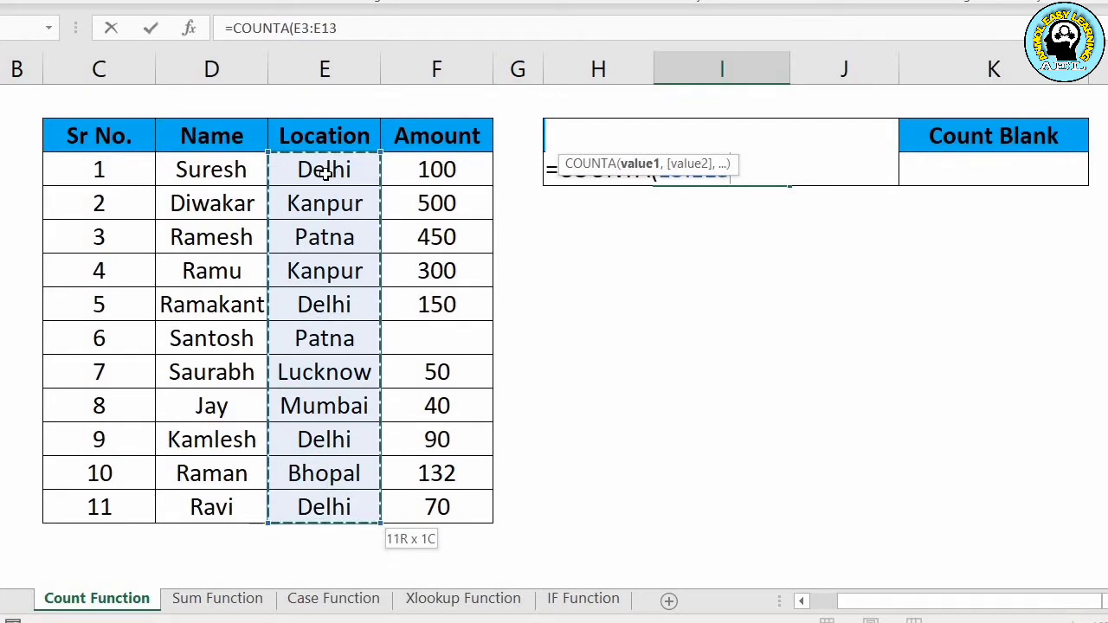
type(")")
key("ctrl+Return")
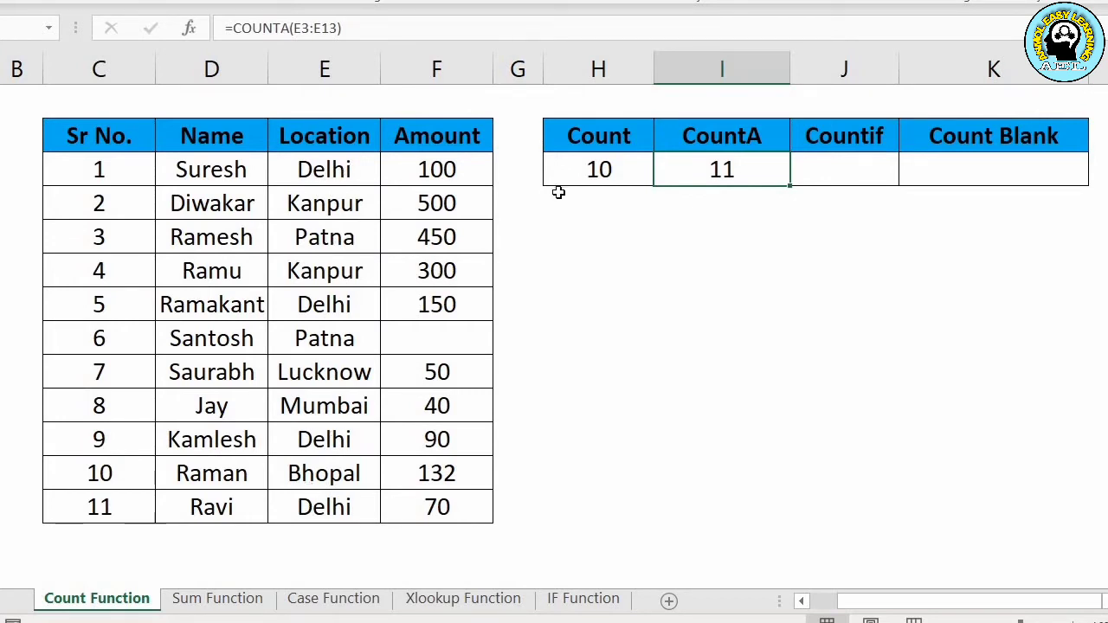
Step: Enter 1 in the blank Amount cell for Sr No. 6 to test the Count formula, and delete it again
left_click(435, 344)
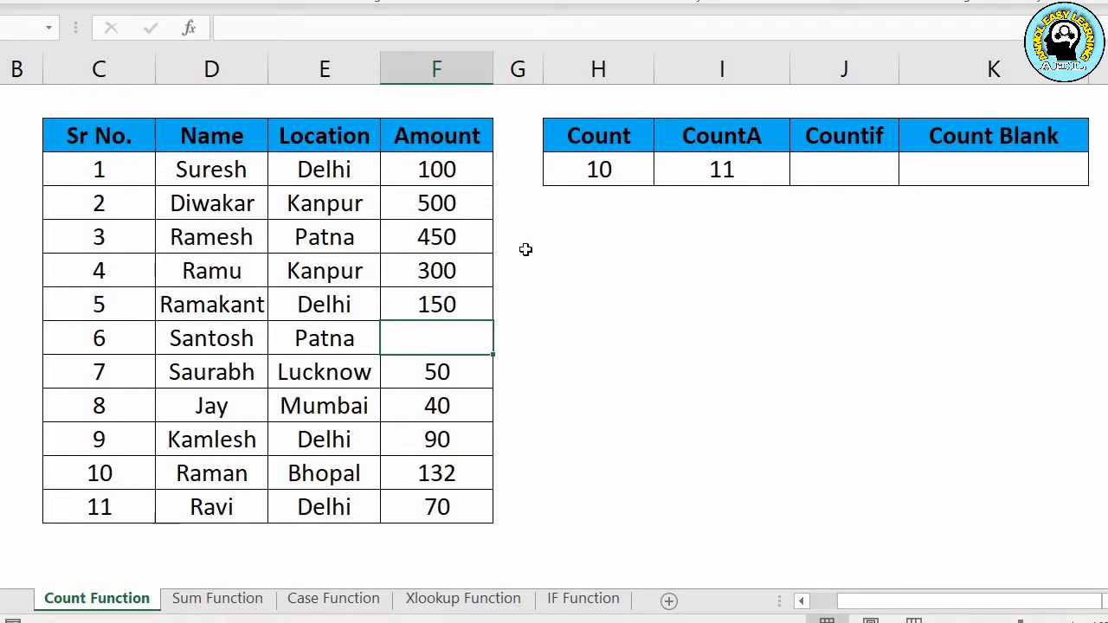
type("1")
key("Return")
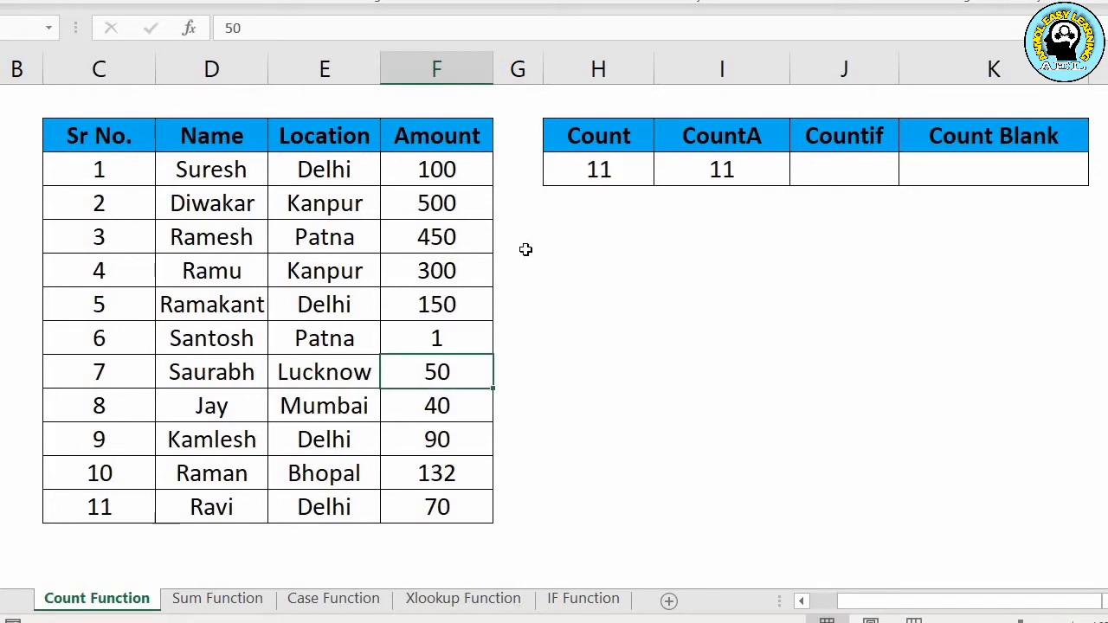
left_click(464, 334)
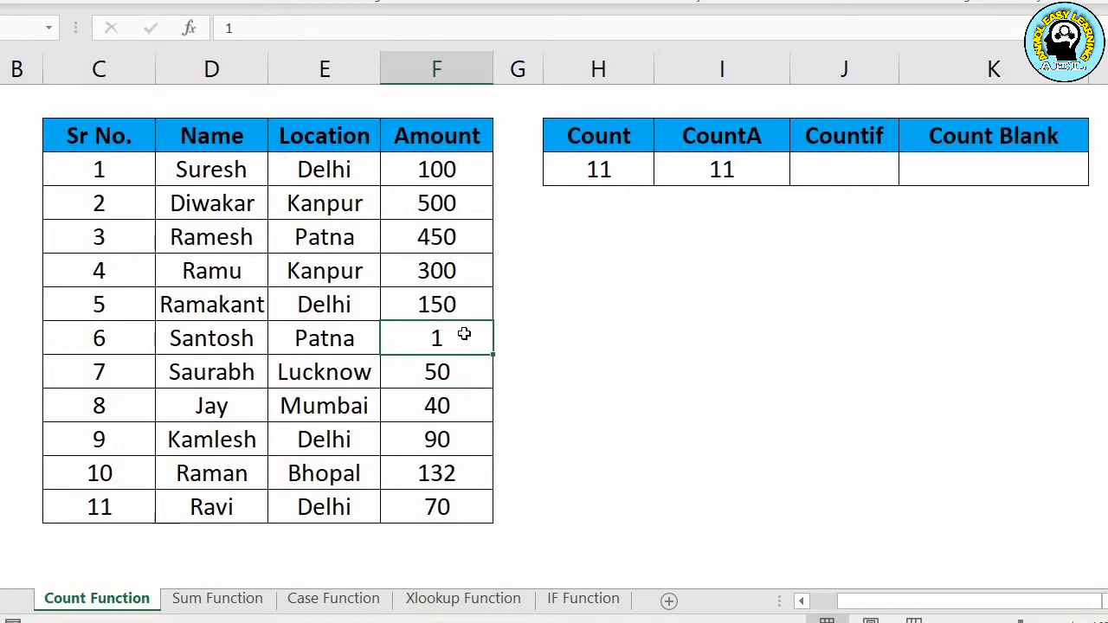
key("Delete")
left_click(645, 309)
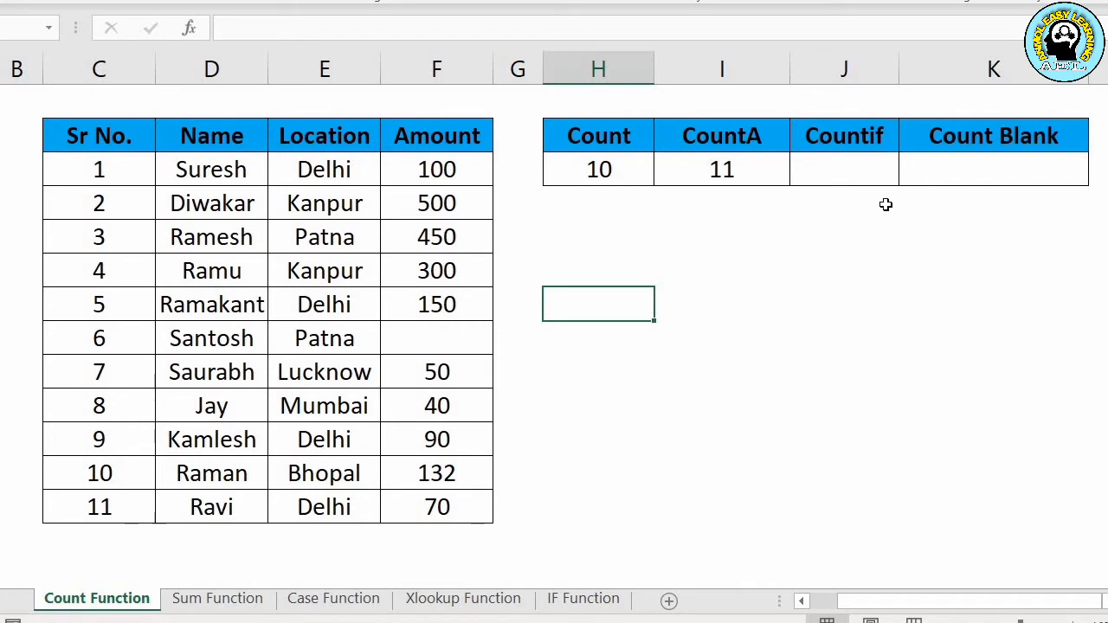
Step: Enter =COUNTIF(E3:E13,"Delhi") in the cell under the Countif header to count the Delhi locations
left_click(865, 172)
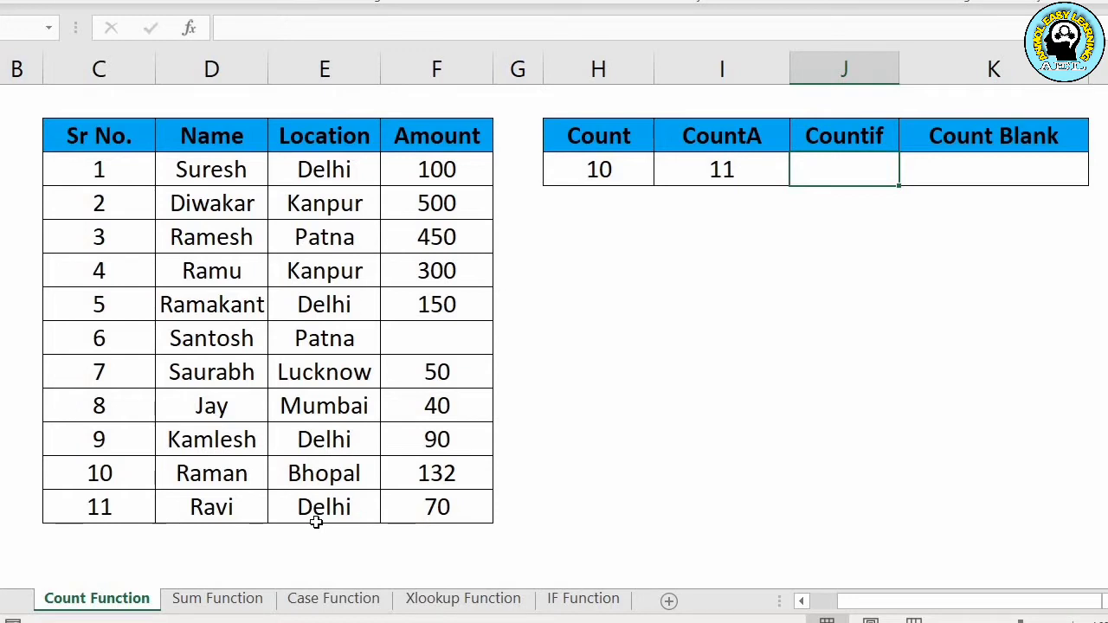
type("=coun")
key("Down")
key("Down")
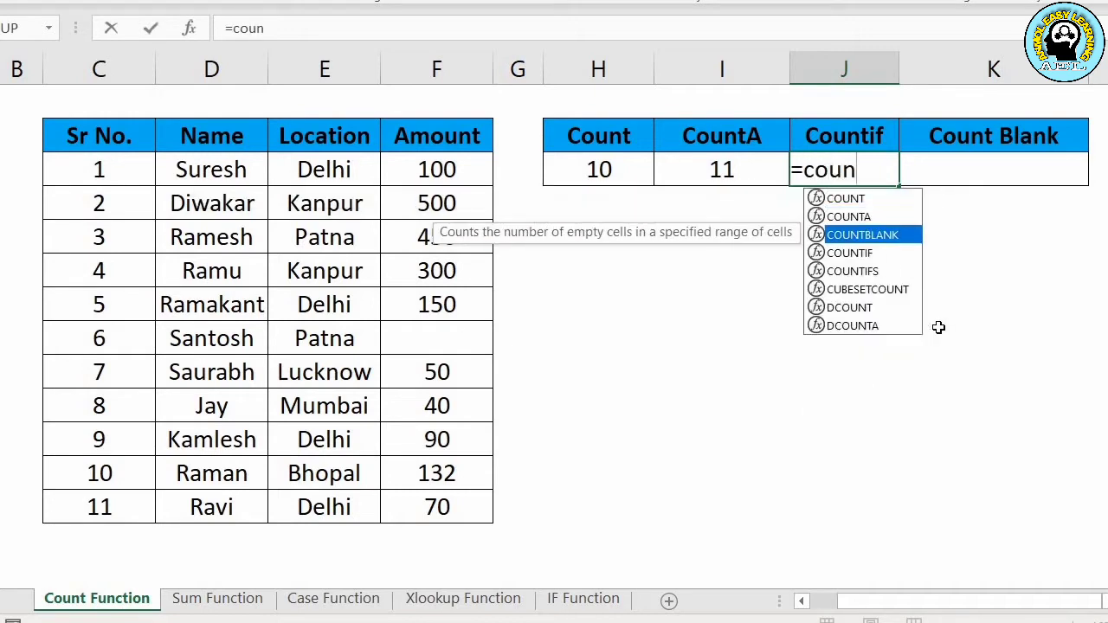
key("Down")
key("Tab")
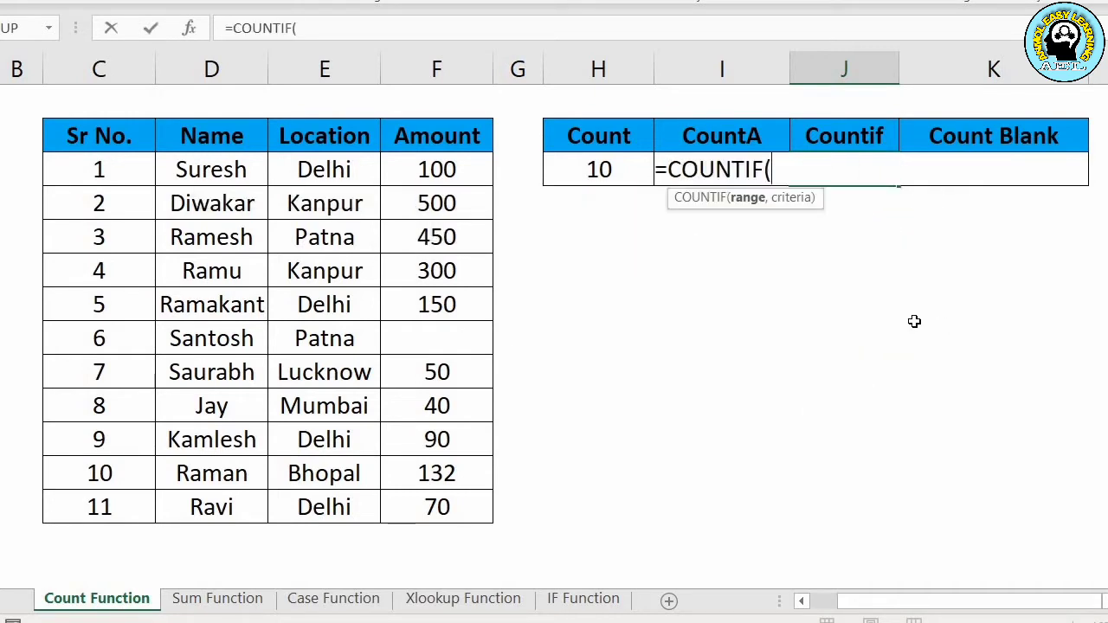
left_click(316, 173)
key("shift+Down")
key("shift+Down")
key("shift+Down")
key("shift+Down")
key("shift+Down")
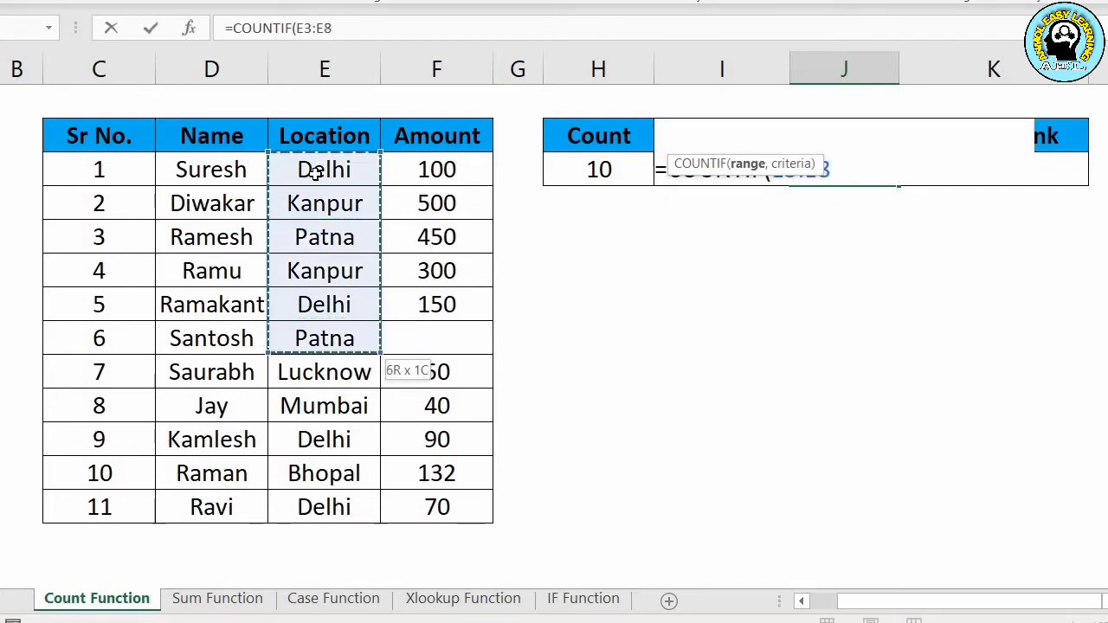
key("shift+Down")
key("shift+Down")
key("shift+Down")
key("shift+Down")
key("shift+Down")
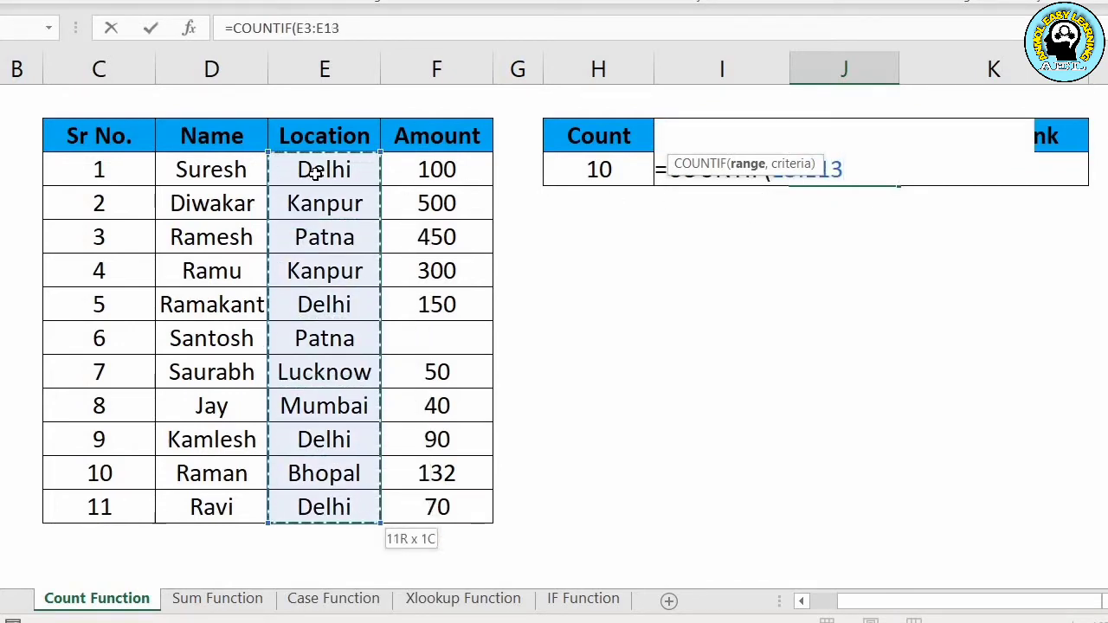
type(",")
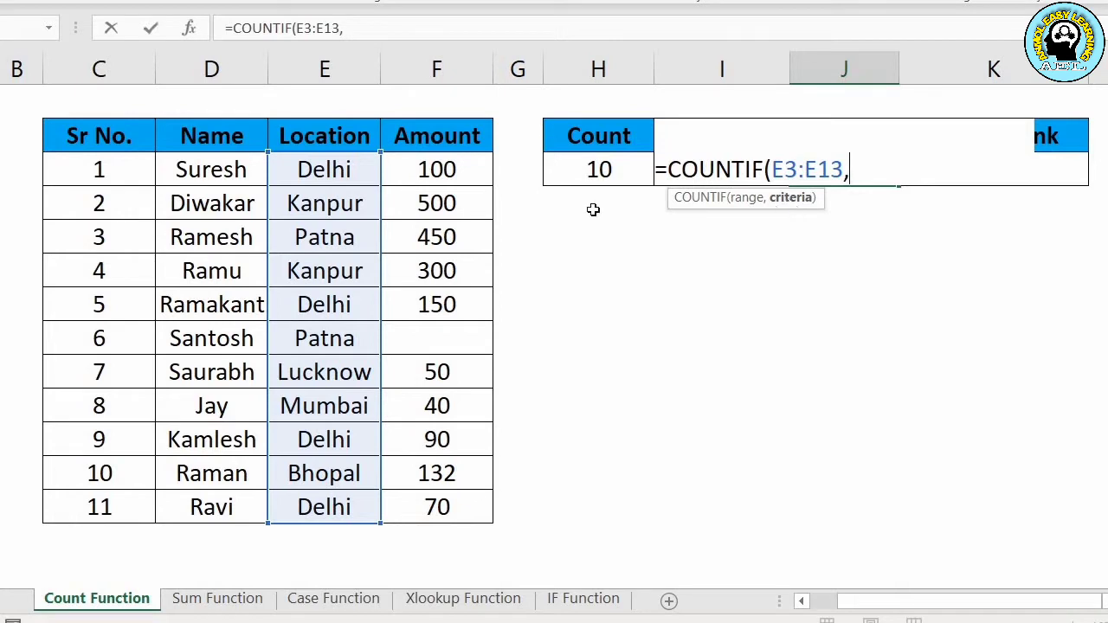
left_click(310, 170)
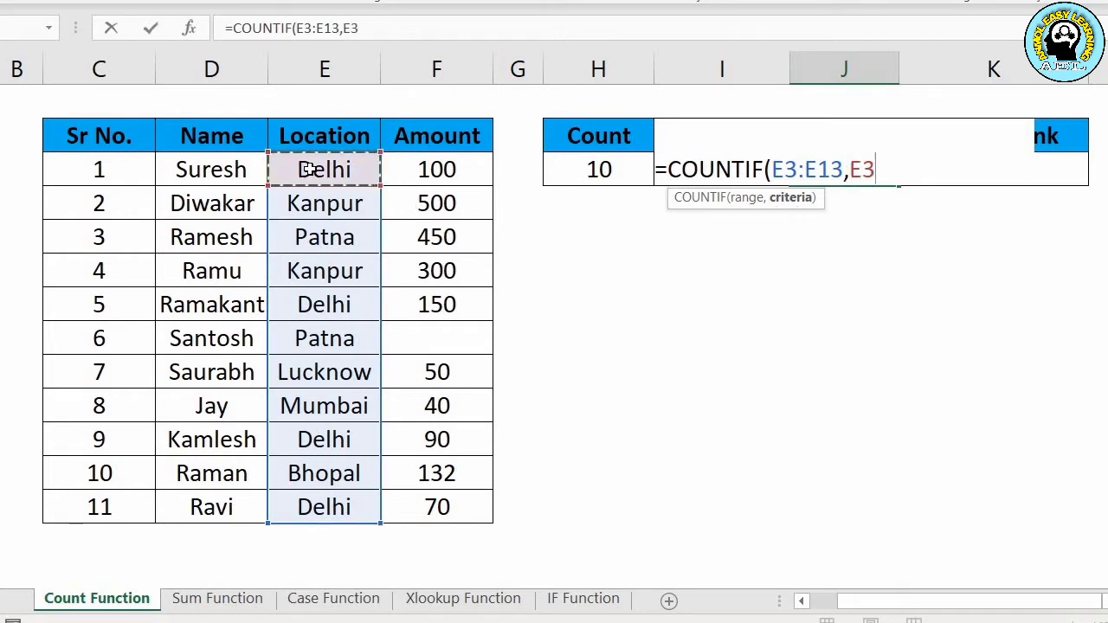
key("BackSpace")
key("BackSpace")
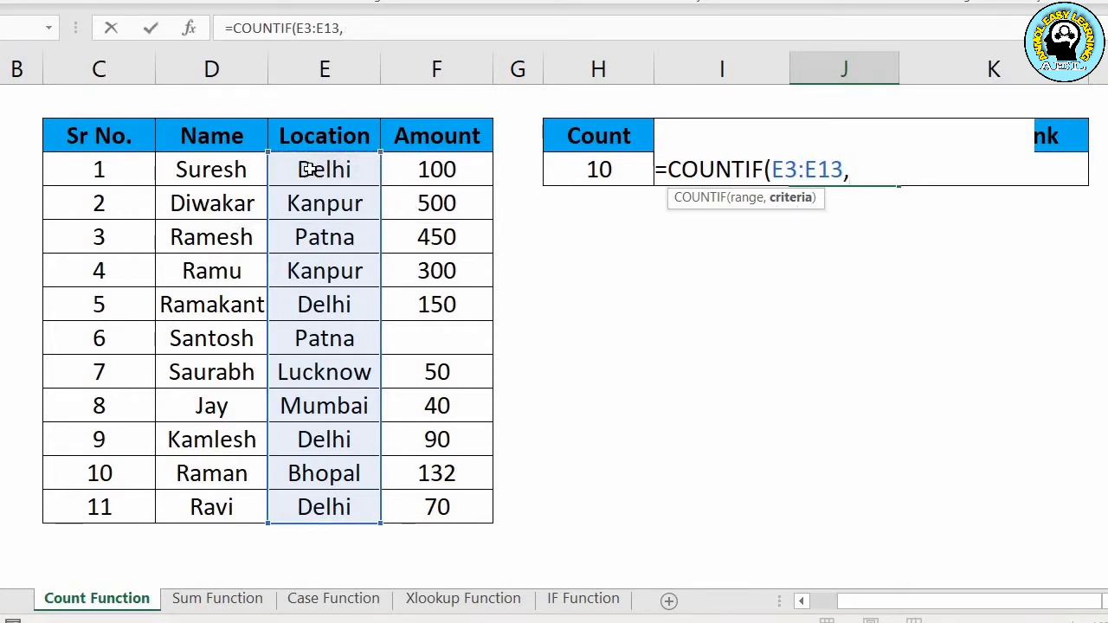
type("\"Delhi\"")
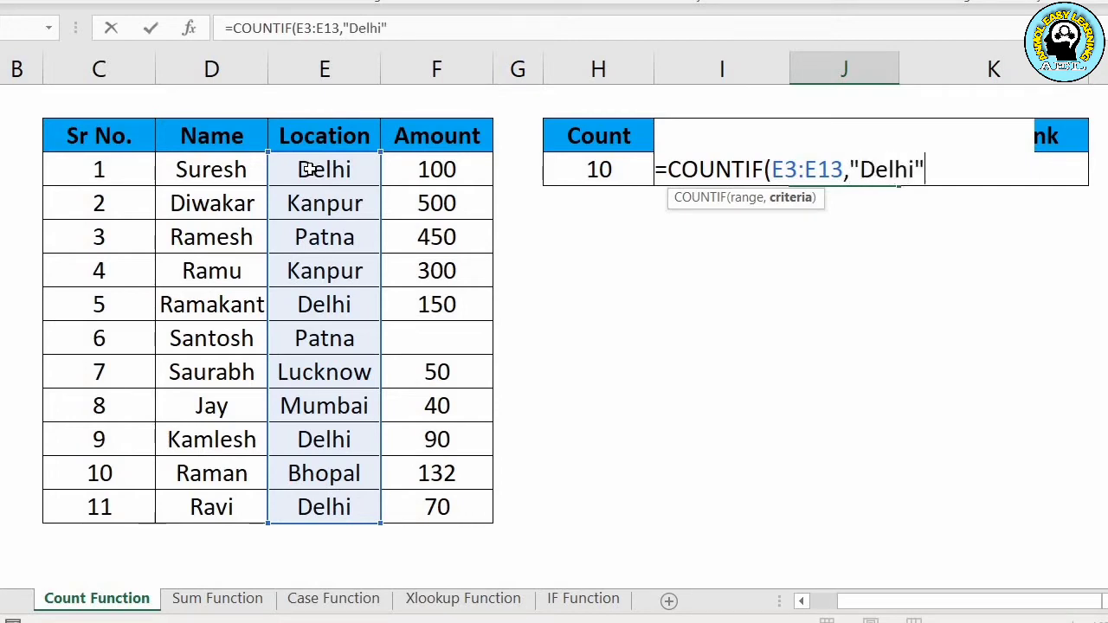
type(")")
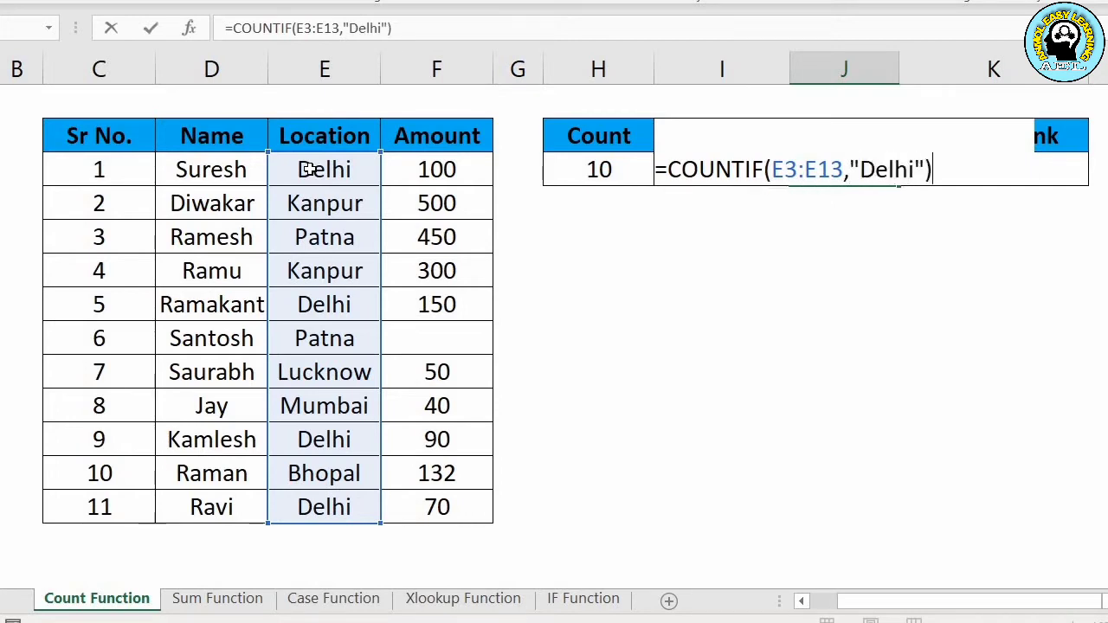
key("ctrl+Return")
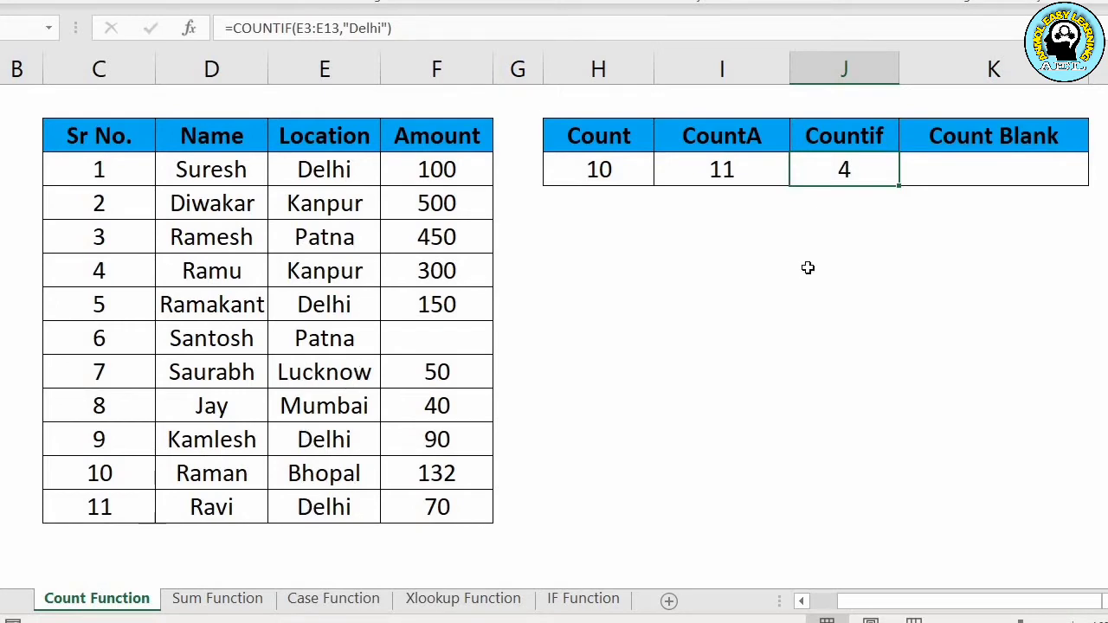
Step: Enter =COUNTBLANK(F3:F13) in the cell under the Count Blank header, and clear the Amount for Sr No. 3 to test it
key("Right")
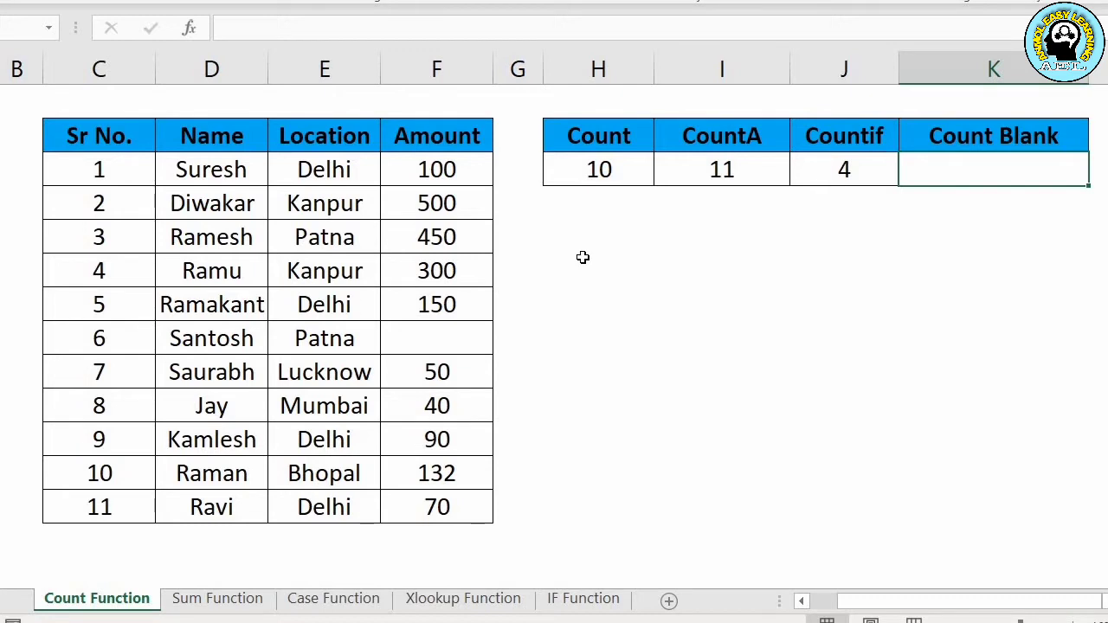
type("=")
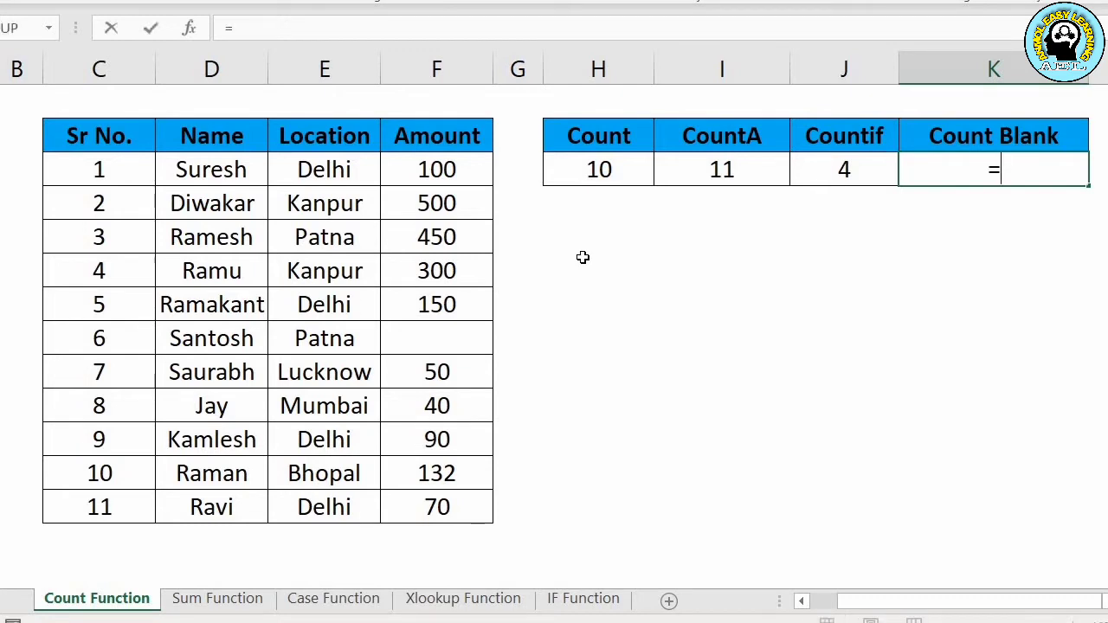
type("coun")
key("Down")
key("Down")
key("Tab")
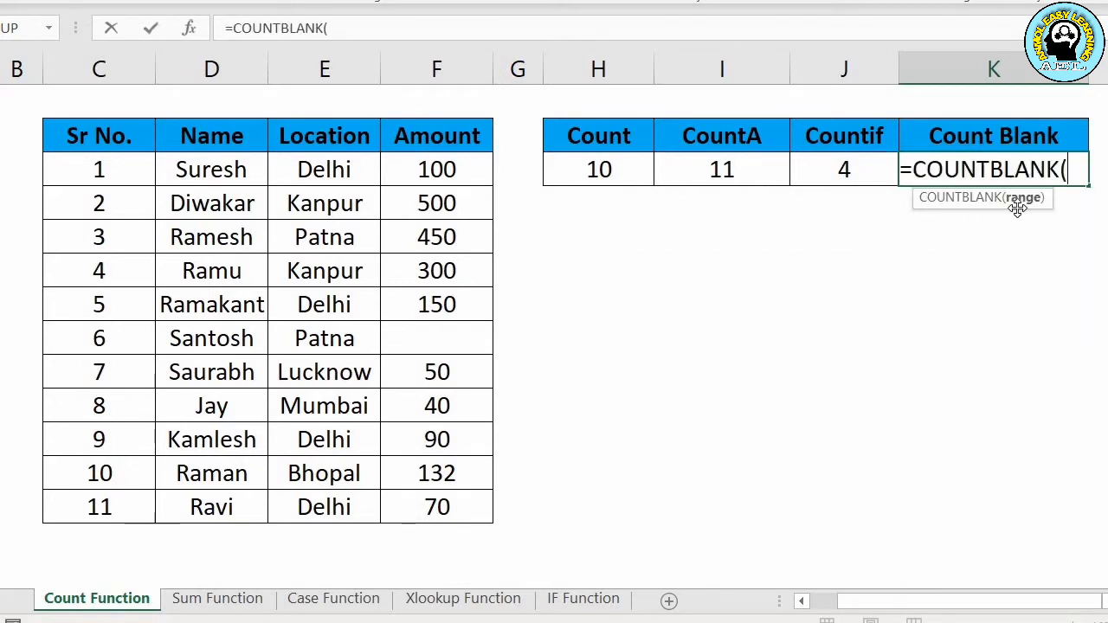
left_click_drag(462, 166, 437, 510)
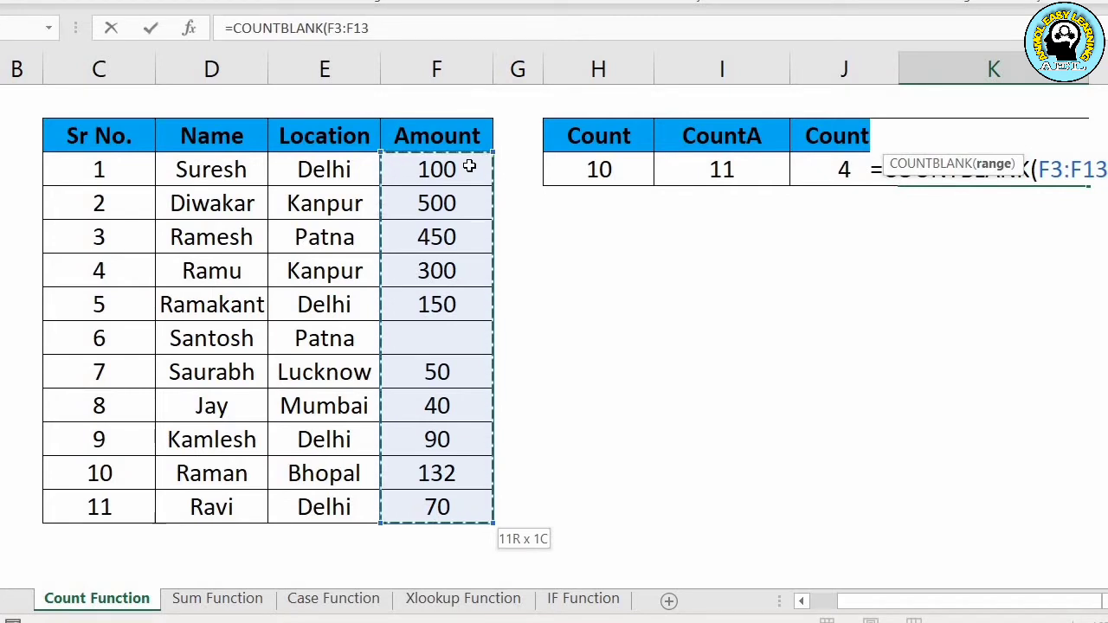
type(")")
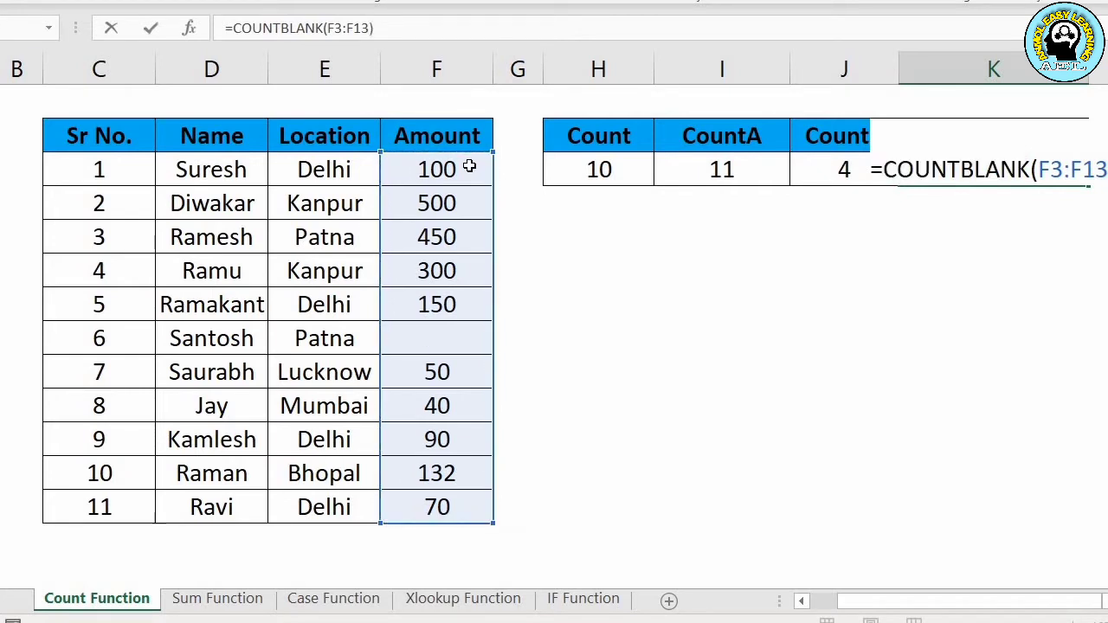
key("ctrl+Return")
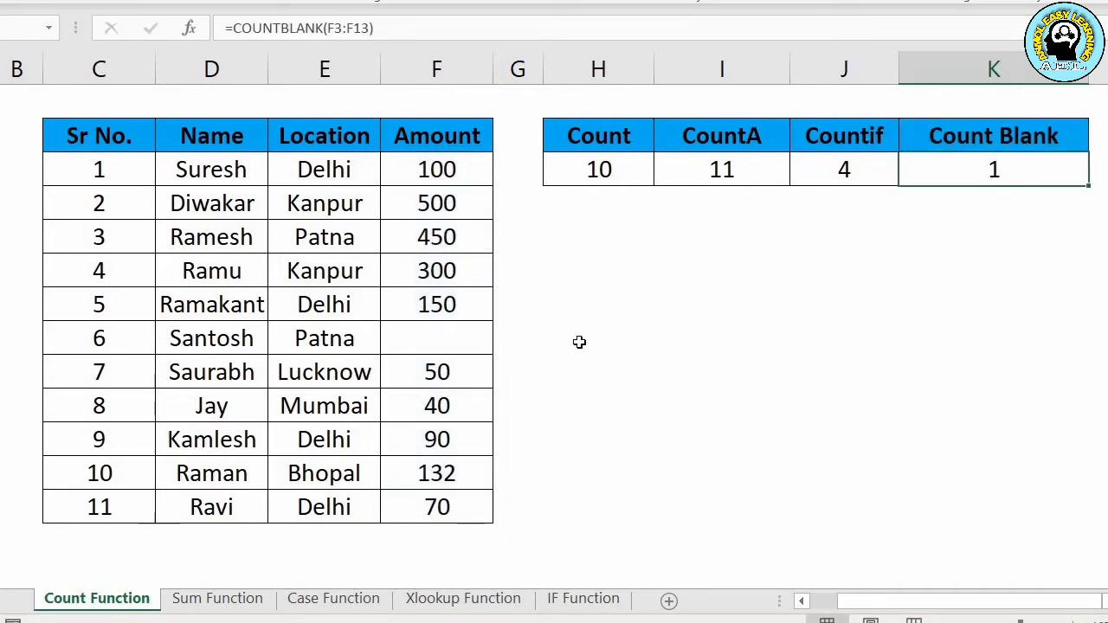
left_click(441, 229)
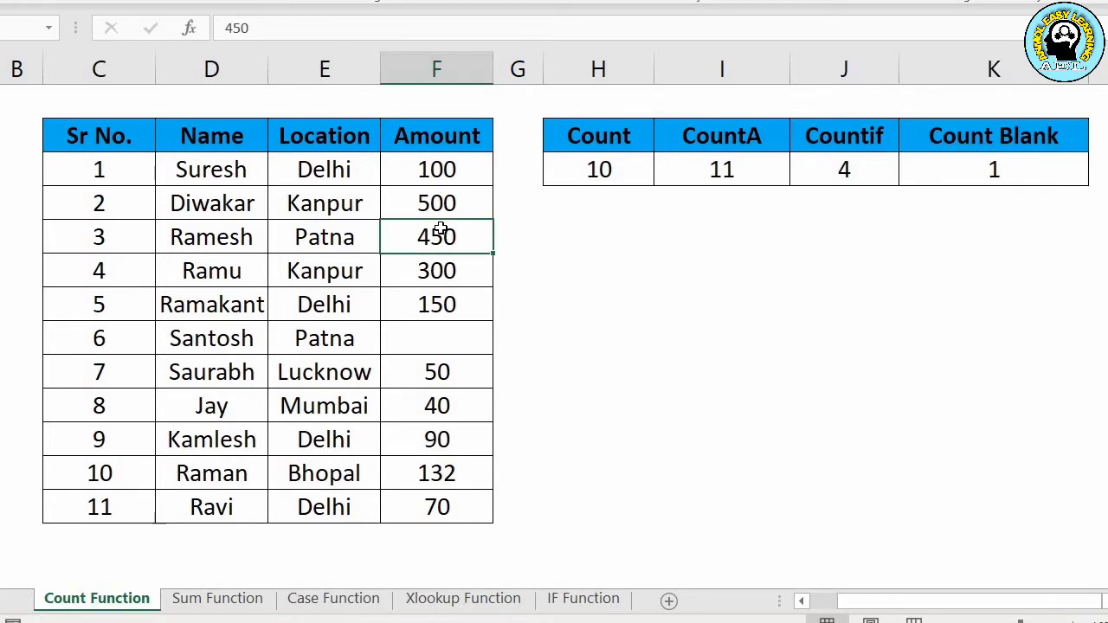
key("Delete")
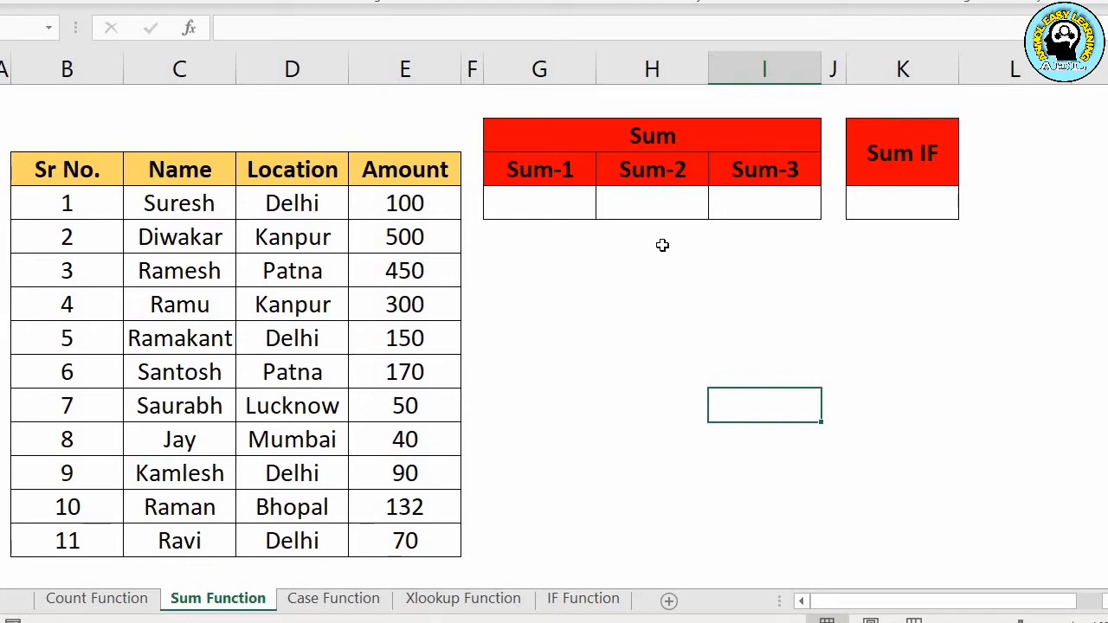
Step: Enter =E4+E5+E6 under the Sum-1 header on the Sum Function sheet to add the first three amounts
left_click(545, 209)
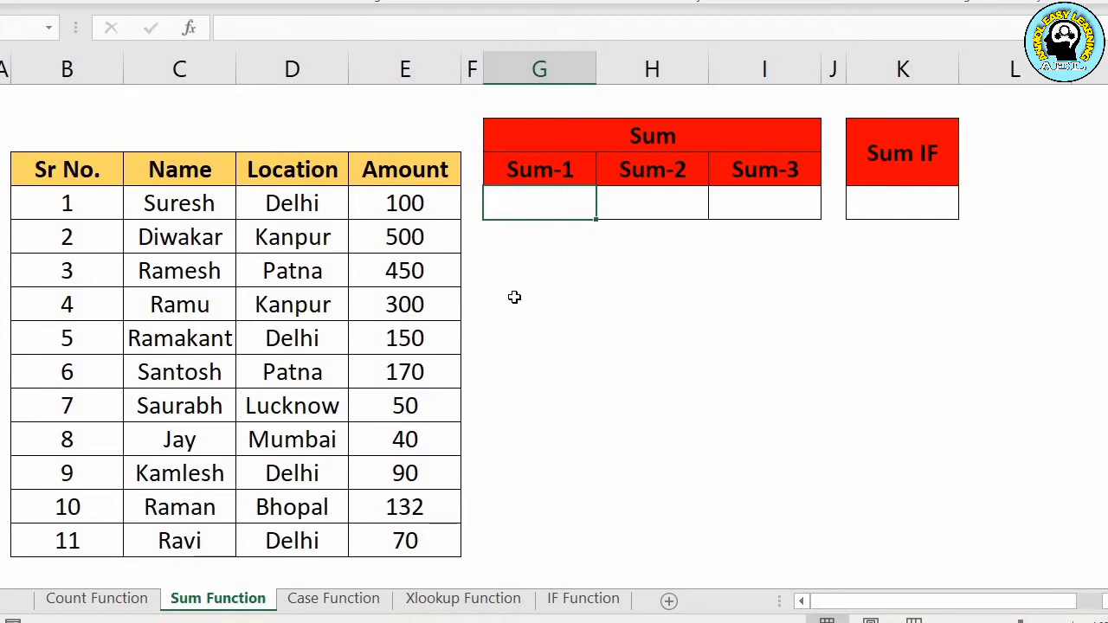
type("=")
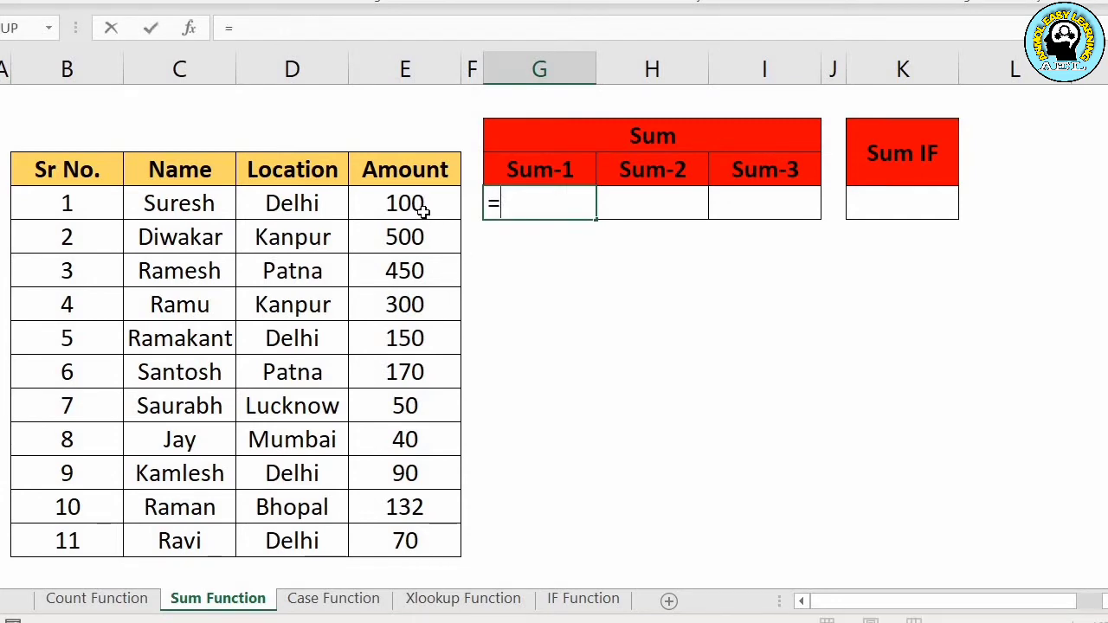
left_click(422, 210)
type("+")
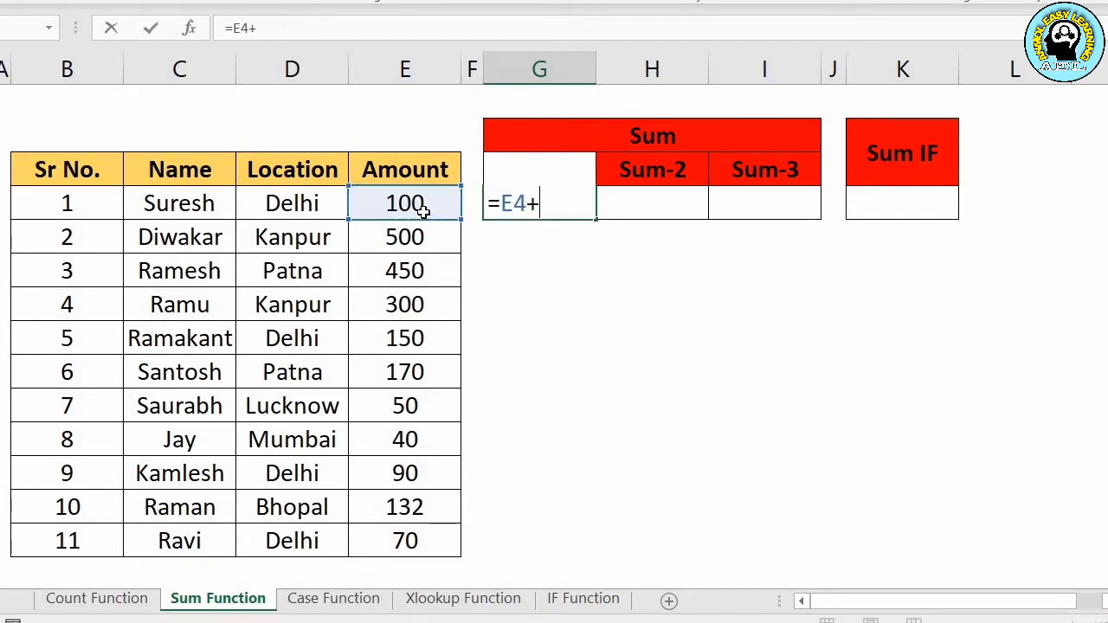
left_click(398, 239)
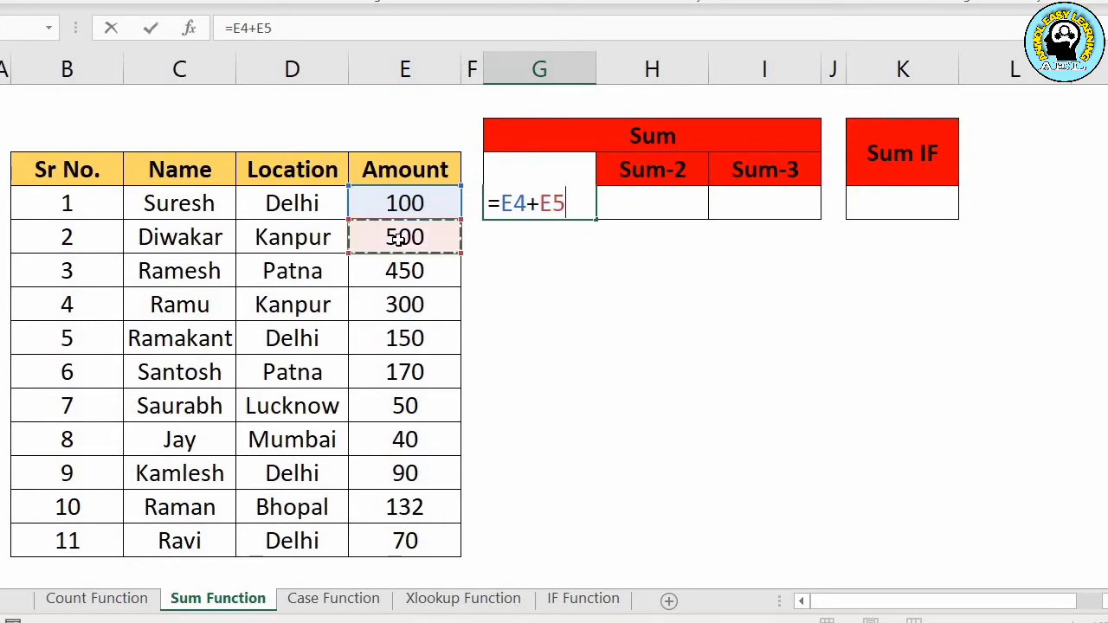
type("+")
left_click(394, 274)
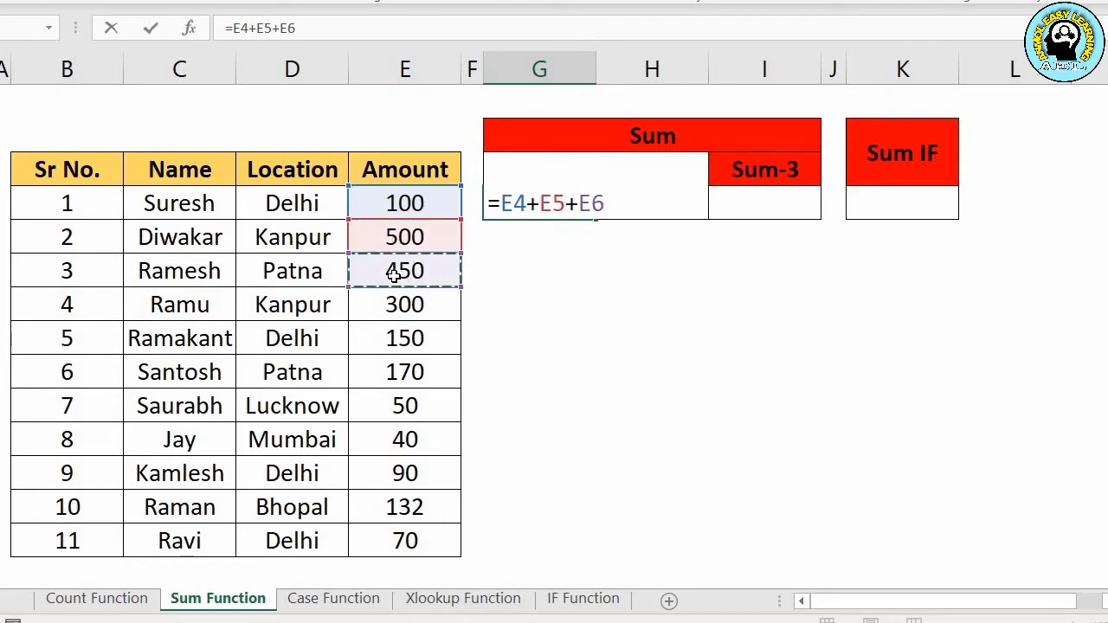
key("Return")
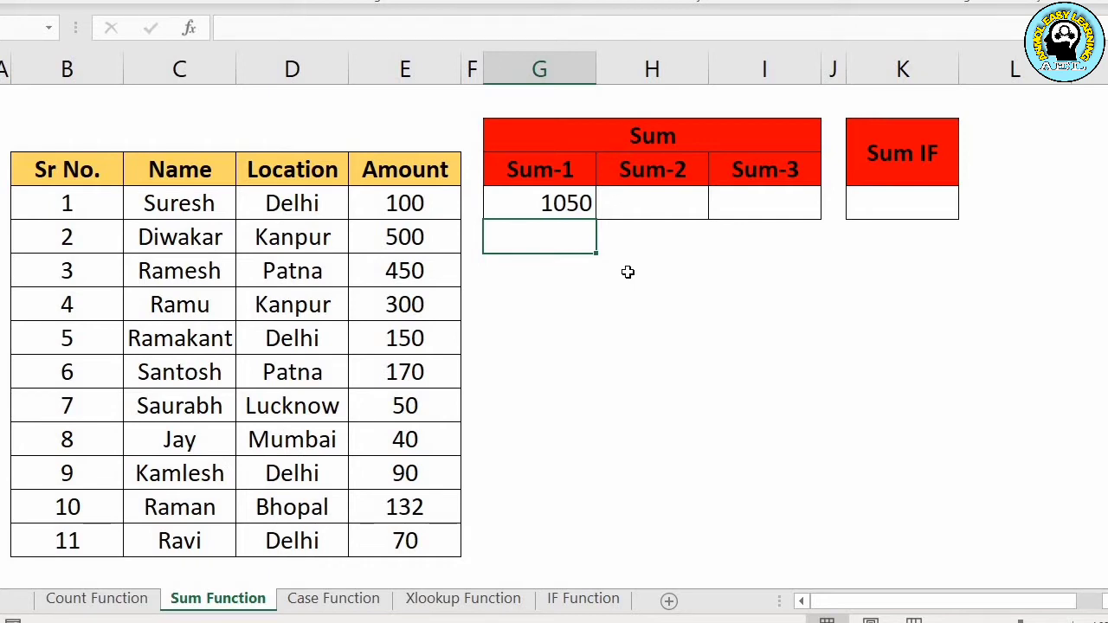
Step: Enter =SUM(E4:E14) in the cell under the Sum-2 header to total the whole Amount column
key("Up")
key("Right")
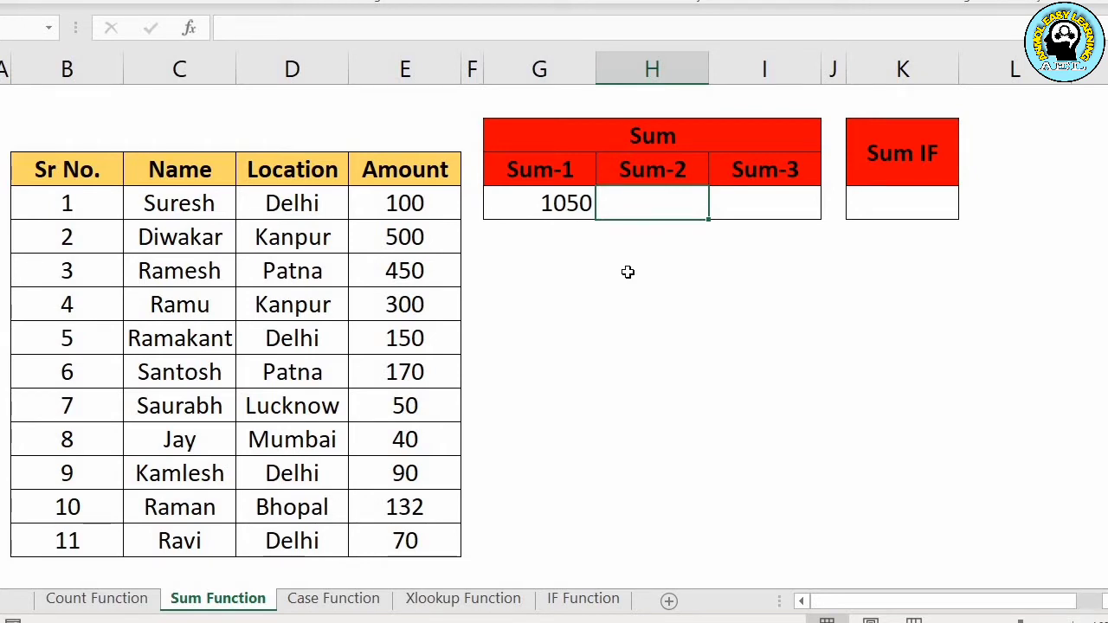
type("=")
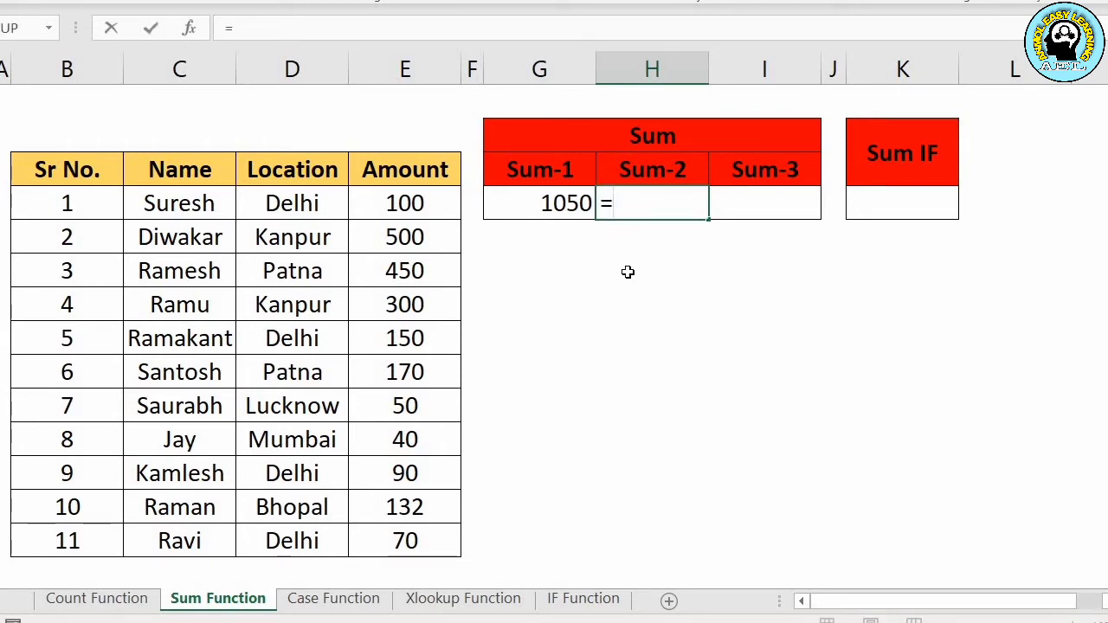
type("sum")
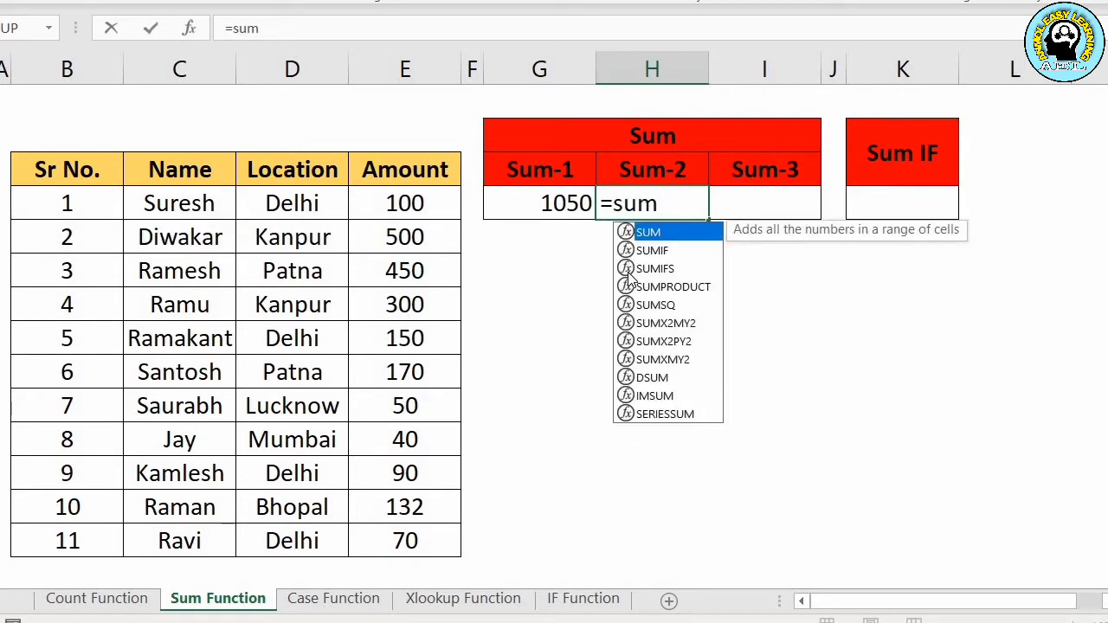
key("Tab")
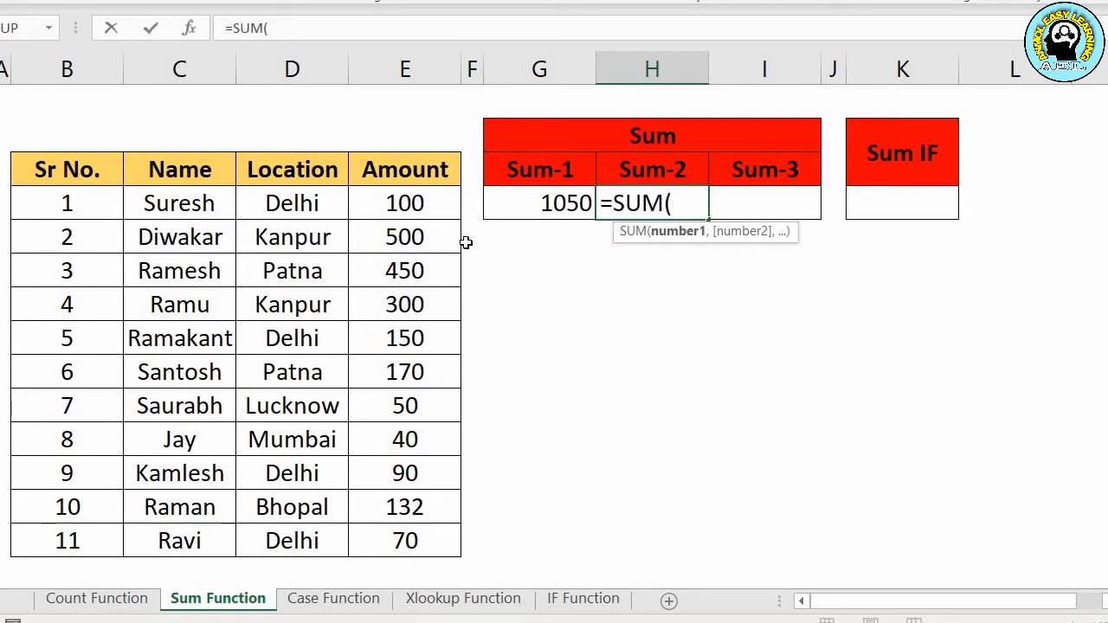
left_click(424, 208)
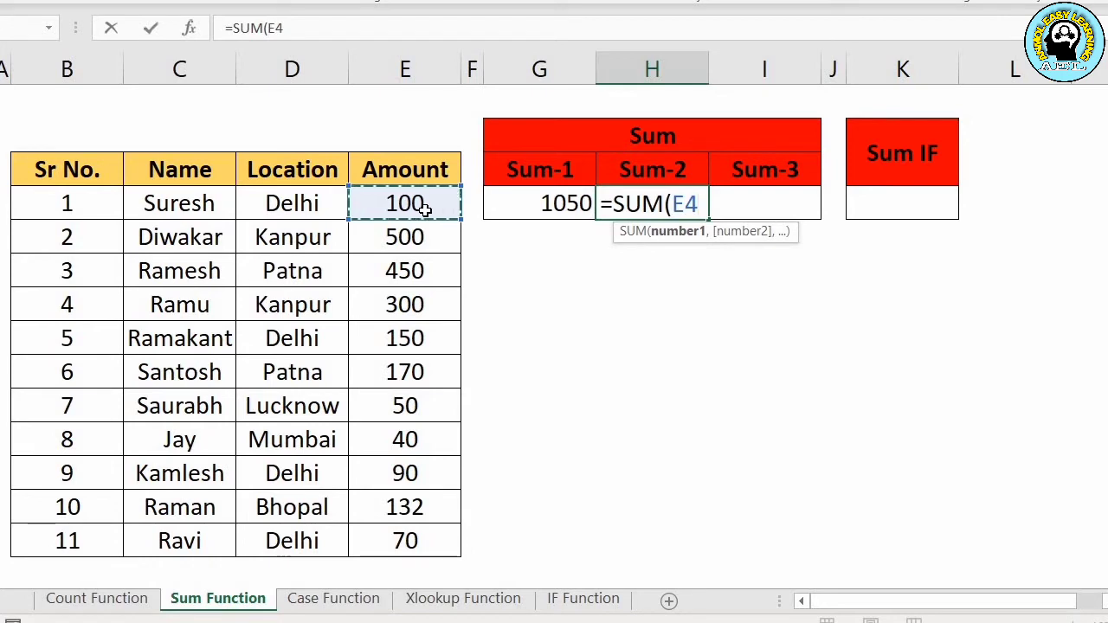
key("shift+Down")
key("shift+Down")
key("shift+Down")
key("shift+Down")
key("shift+Down")
key("shift+Down")
key("shift+Down")
key("shift+Down")
key("shift+Down")
key("shift+Down")
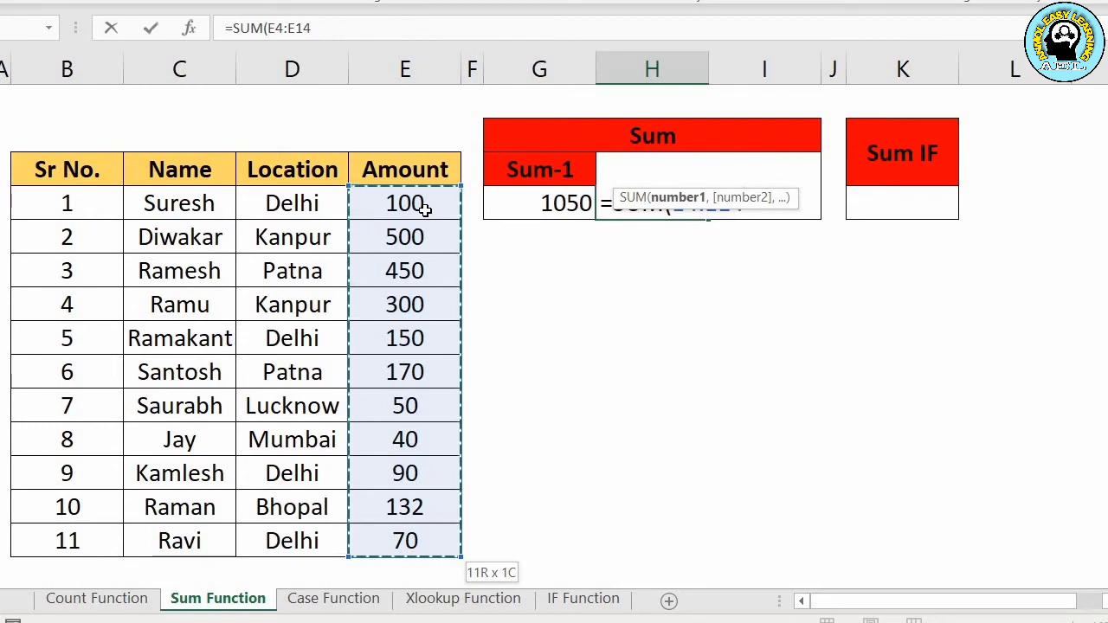
type(")")
key("Return")
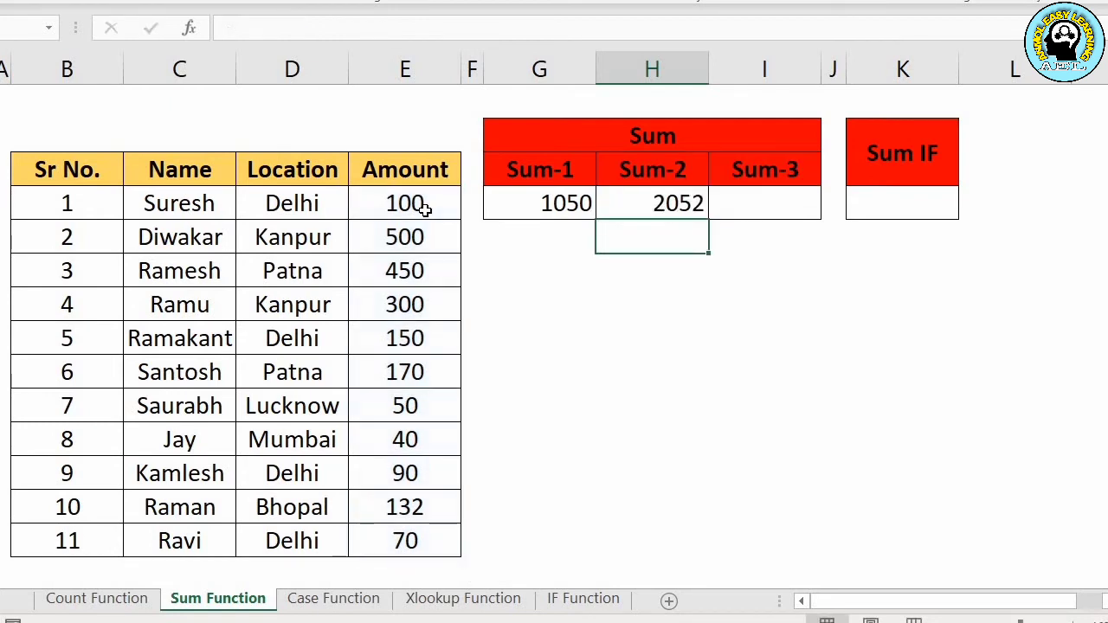
Step: Enter =SUM(E4:E9,E13:E14) in the cell under the Sum-3 header to add two separate Amount ranges
key("Up")
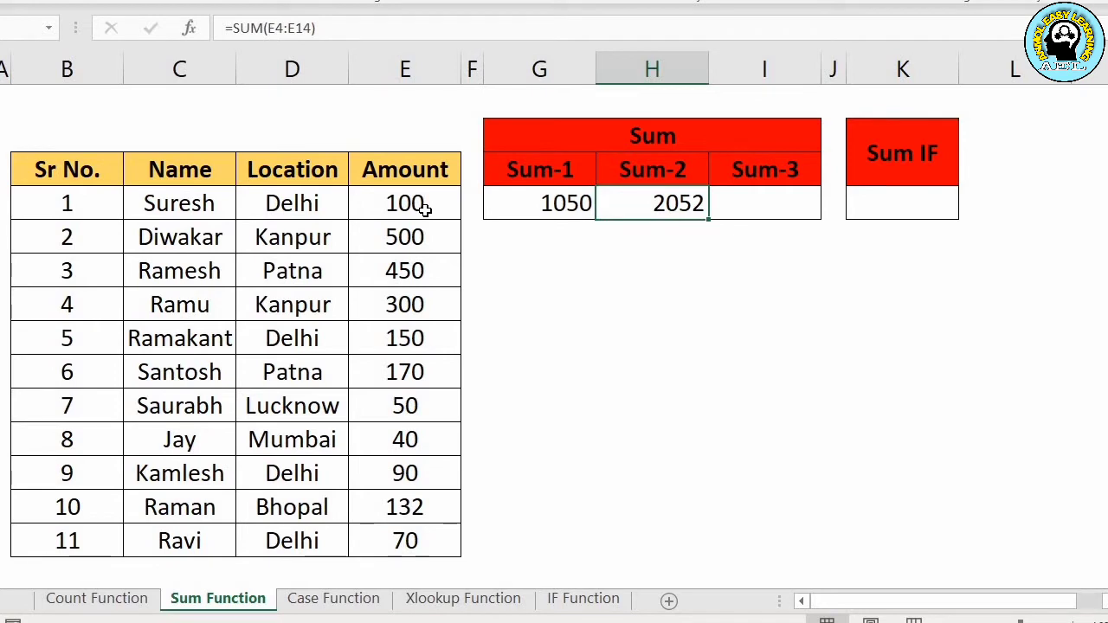
key("Right")
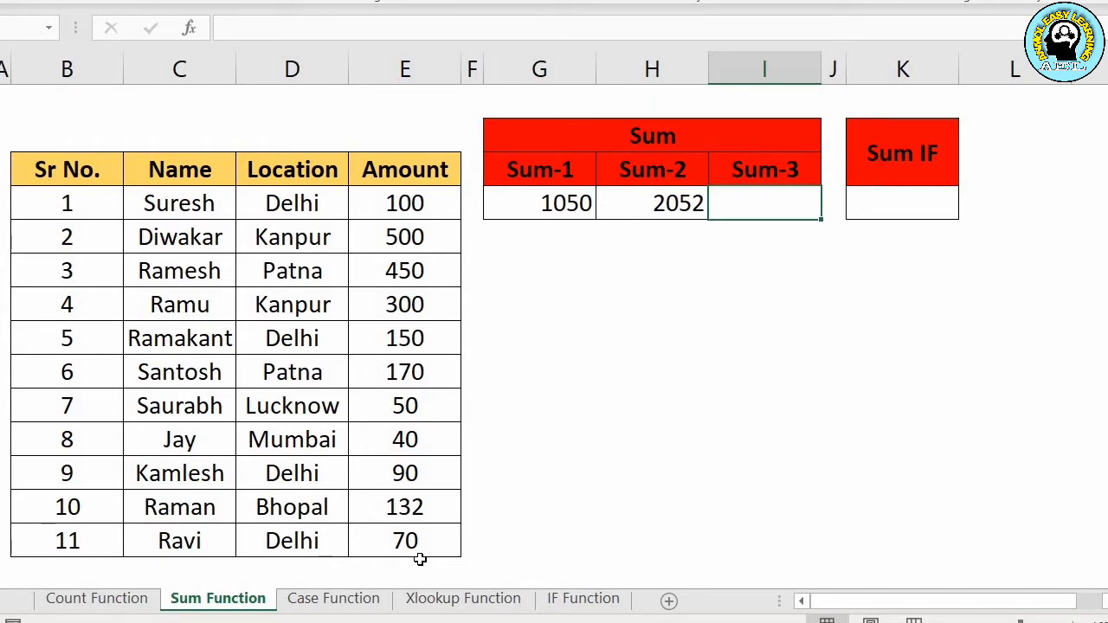
type("=")
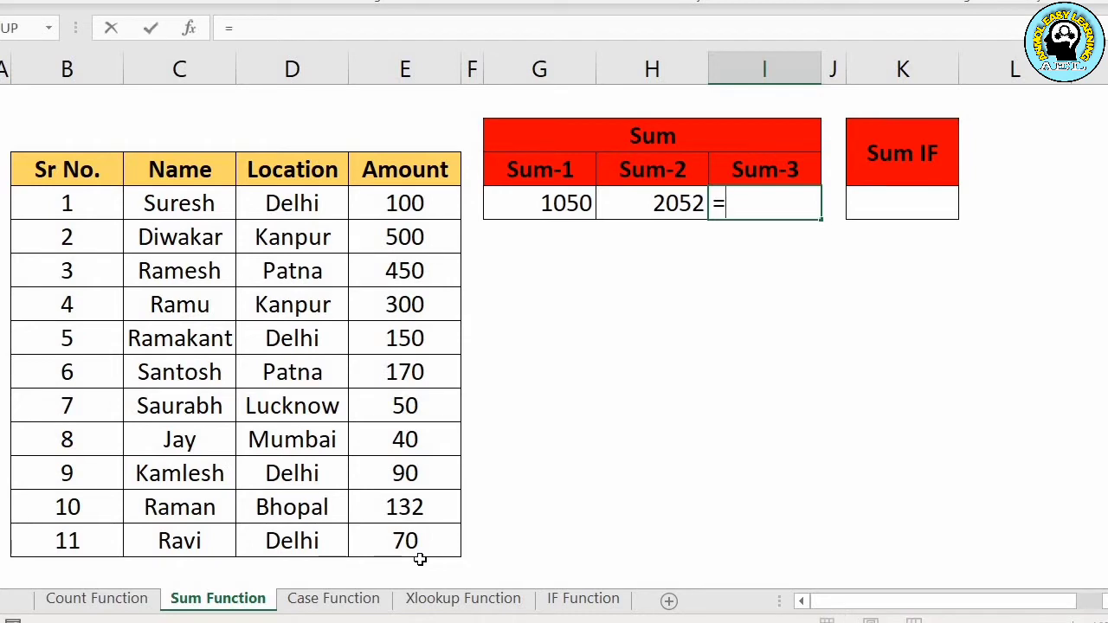
type("sum")
key("Tab")
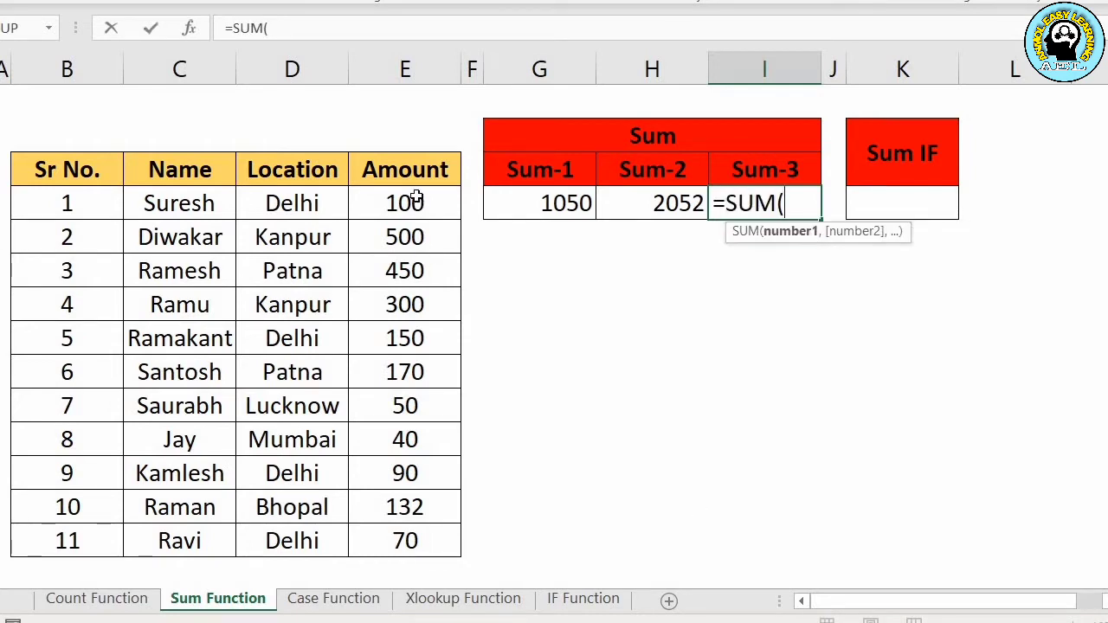
left_click_drag(415, 197, 405, 372)
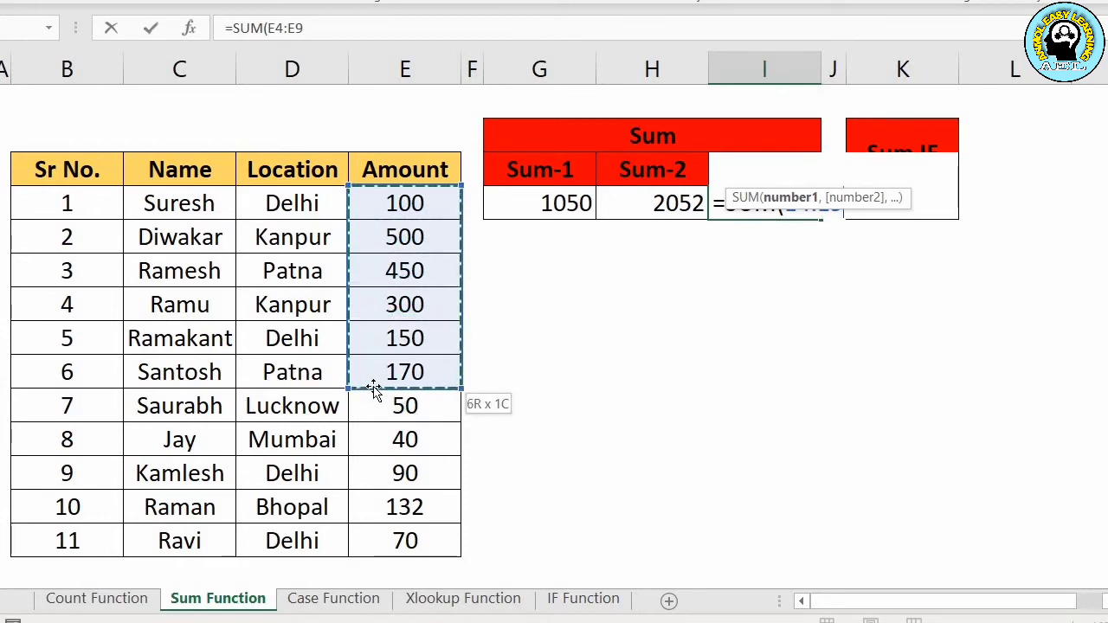
type(",")
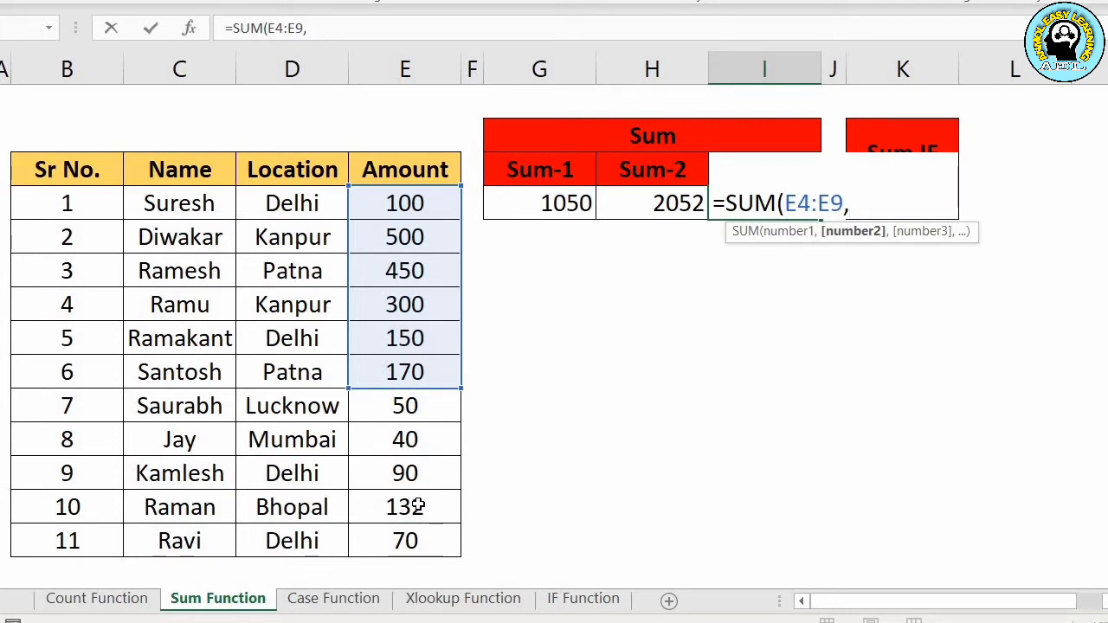
left_click(417, 507)
left_click_drag(418, 507, 417, 541)
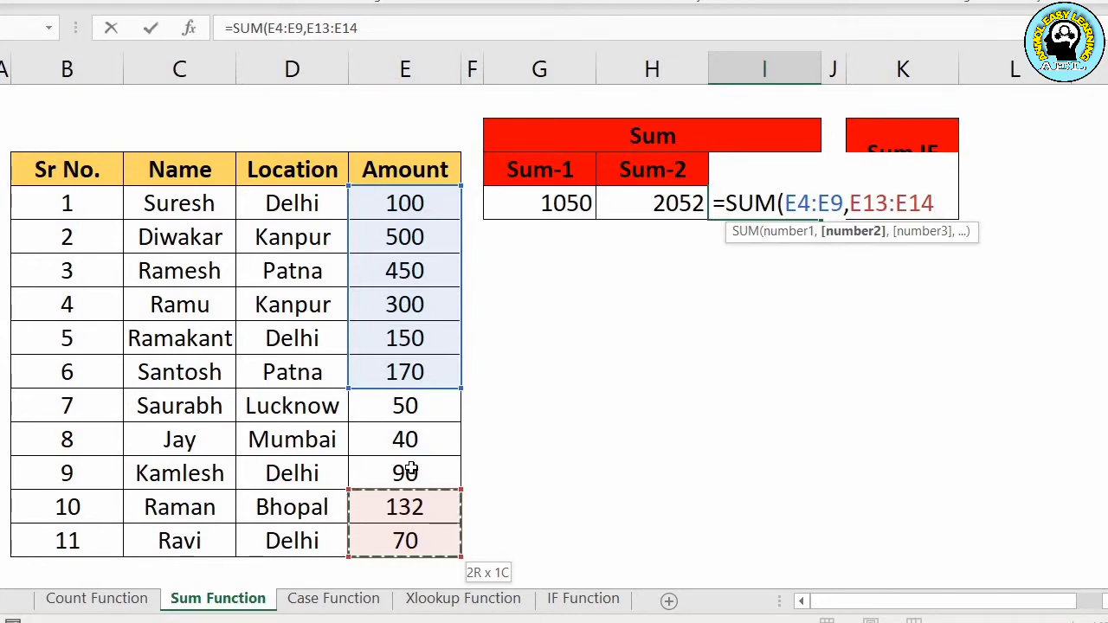
type(")")
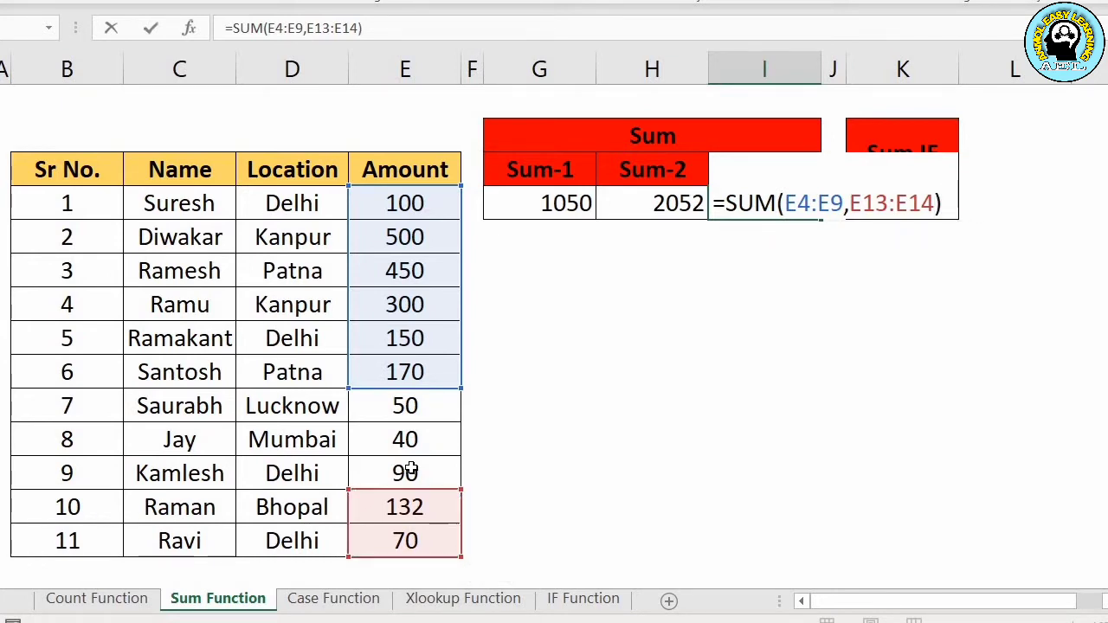
key("Return")
key("Up")
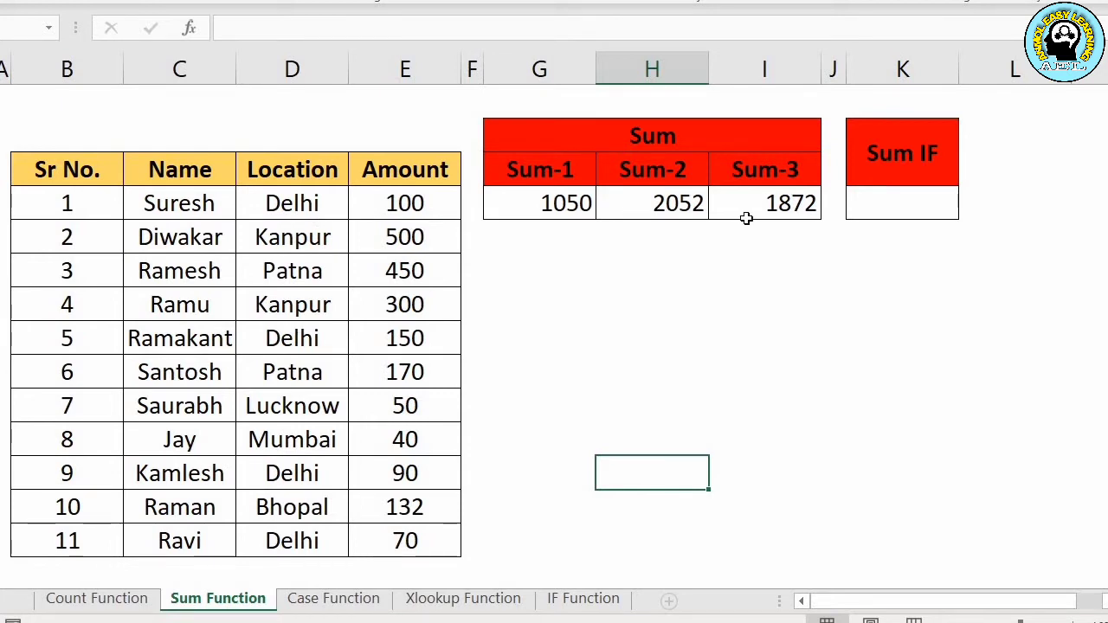
Step: Enter =SUMIF(D4:D14,D4,E4:E14) in the cell under the Sum IF header to total the Delhi amounts
left_click(909, 201)
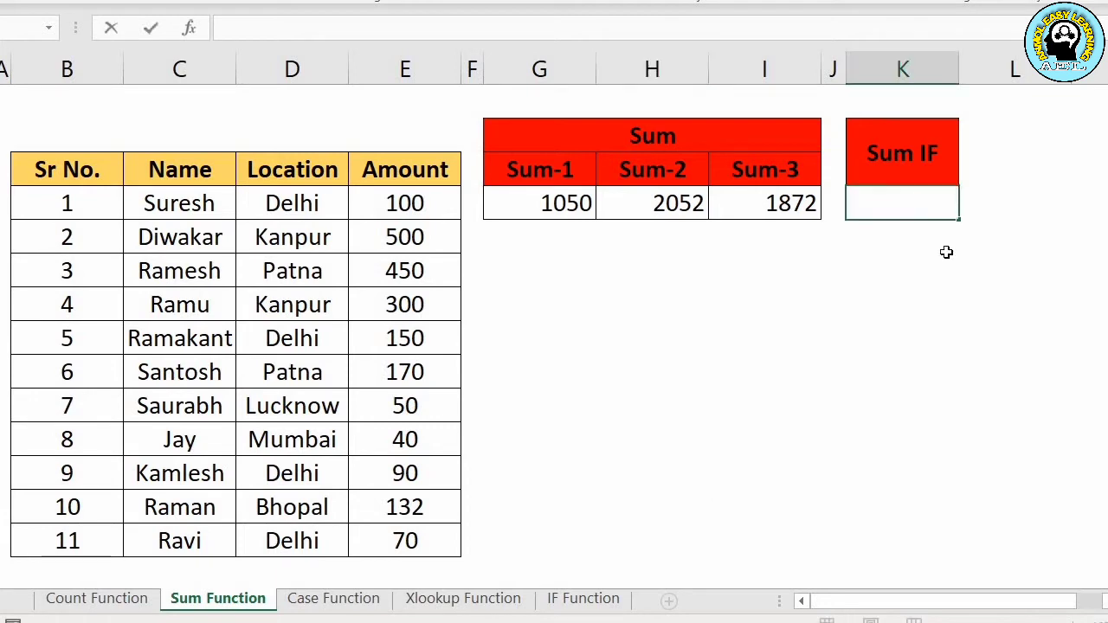
type("=sumif")
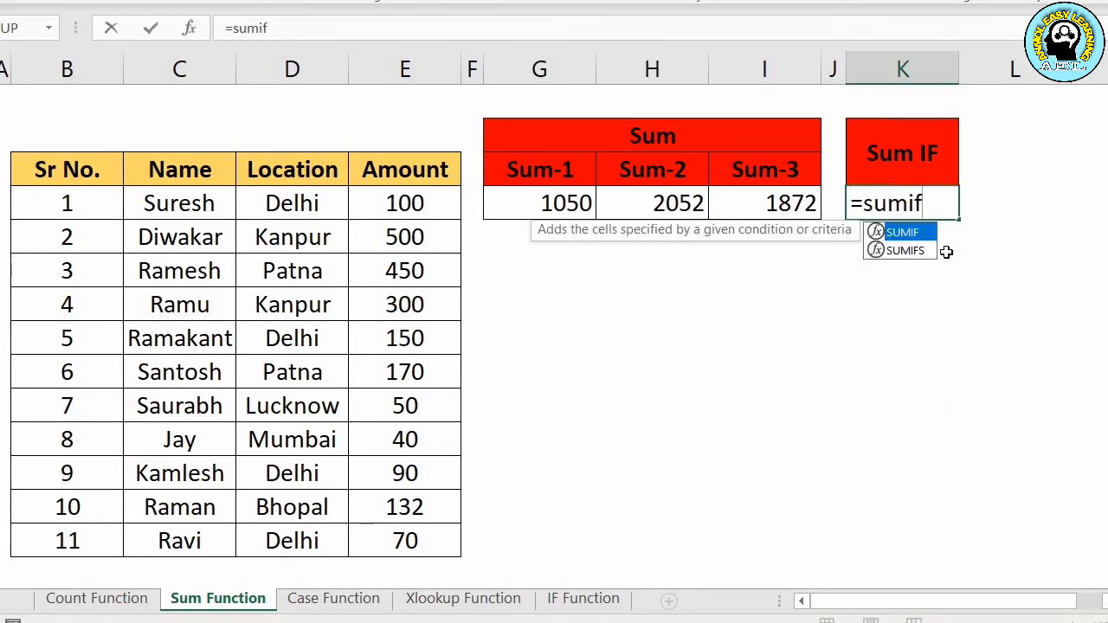
key("Tab")
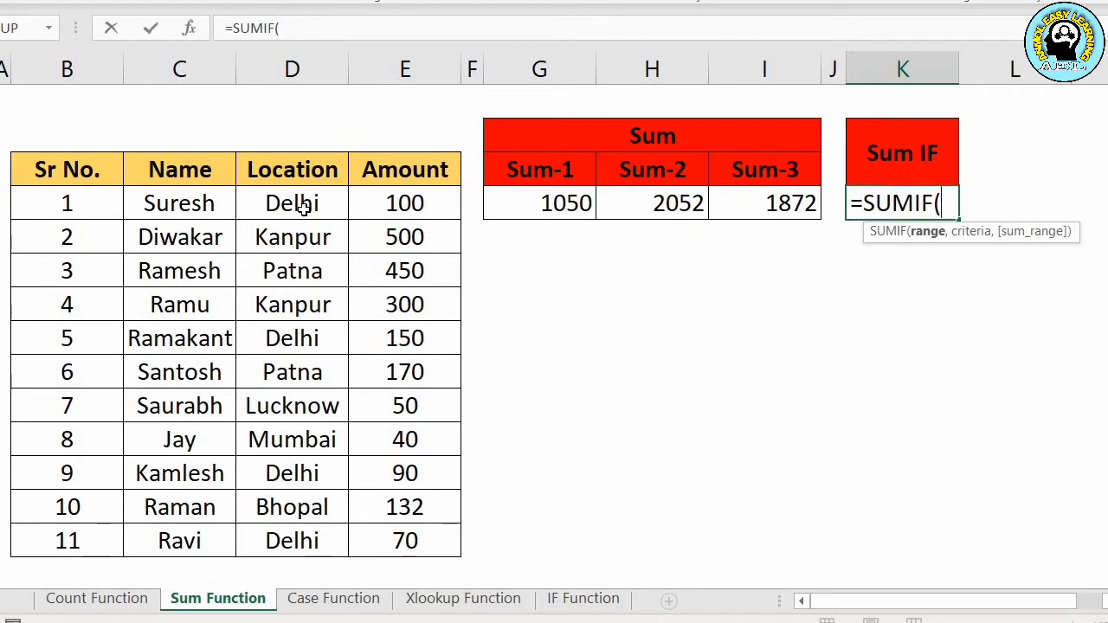
left_click_drag(302, 204, 294, 509)
key("shift+Down")
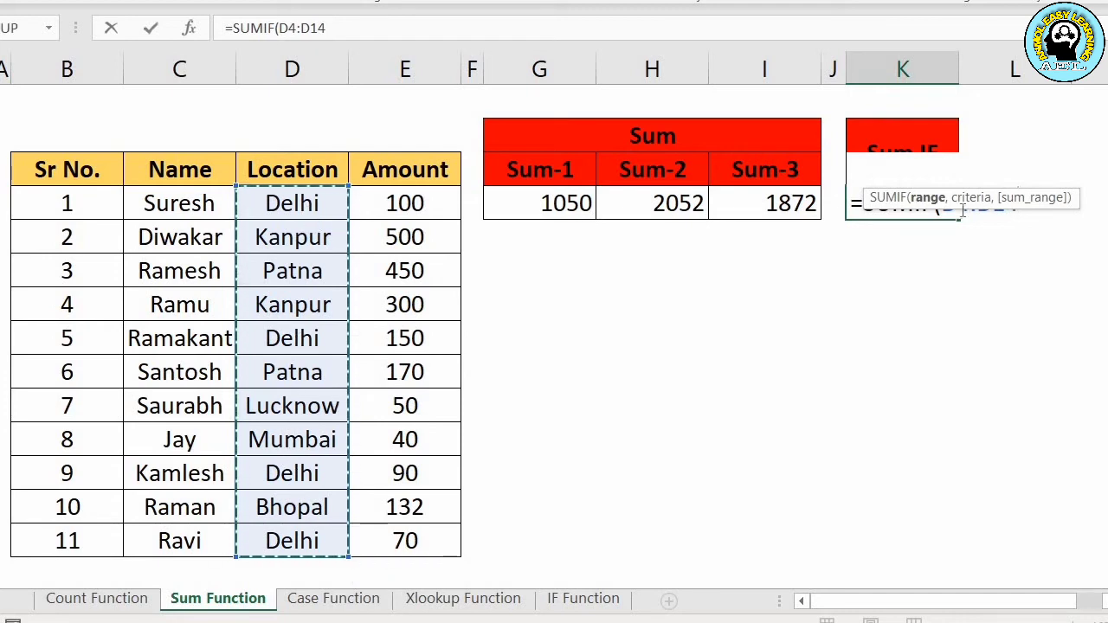
type(",")
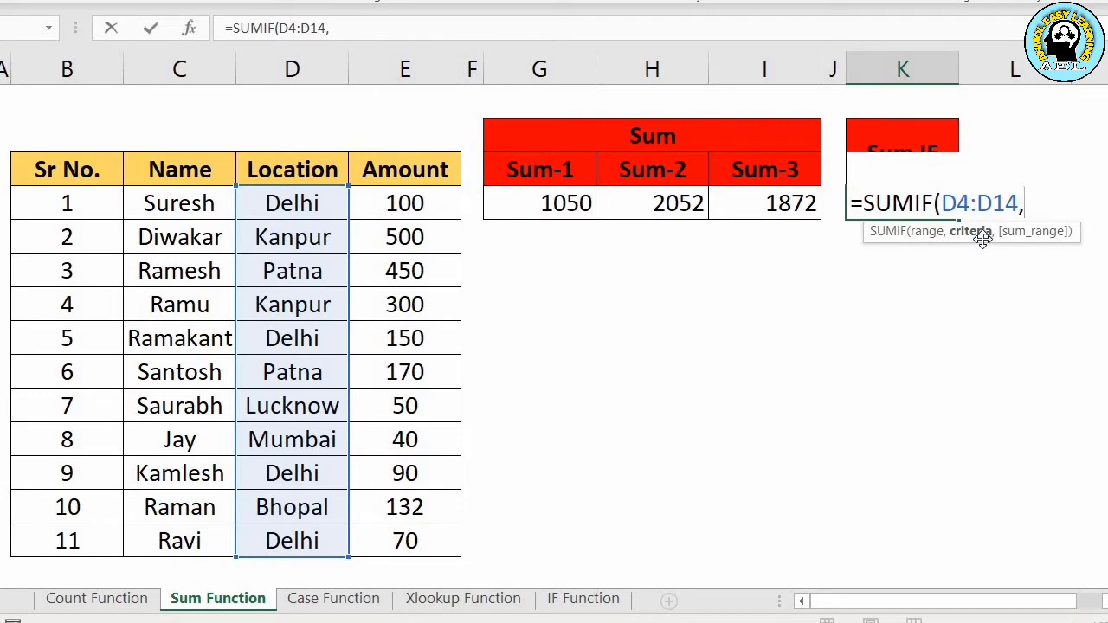
left_click(291, 203)
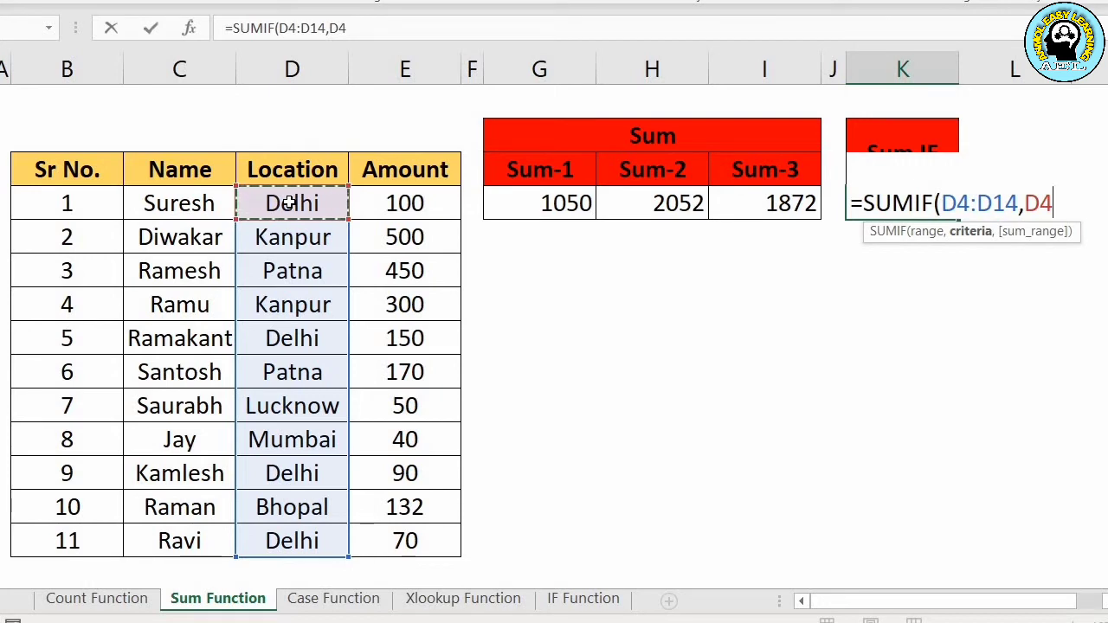
type(",")
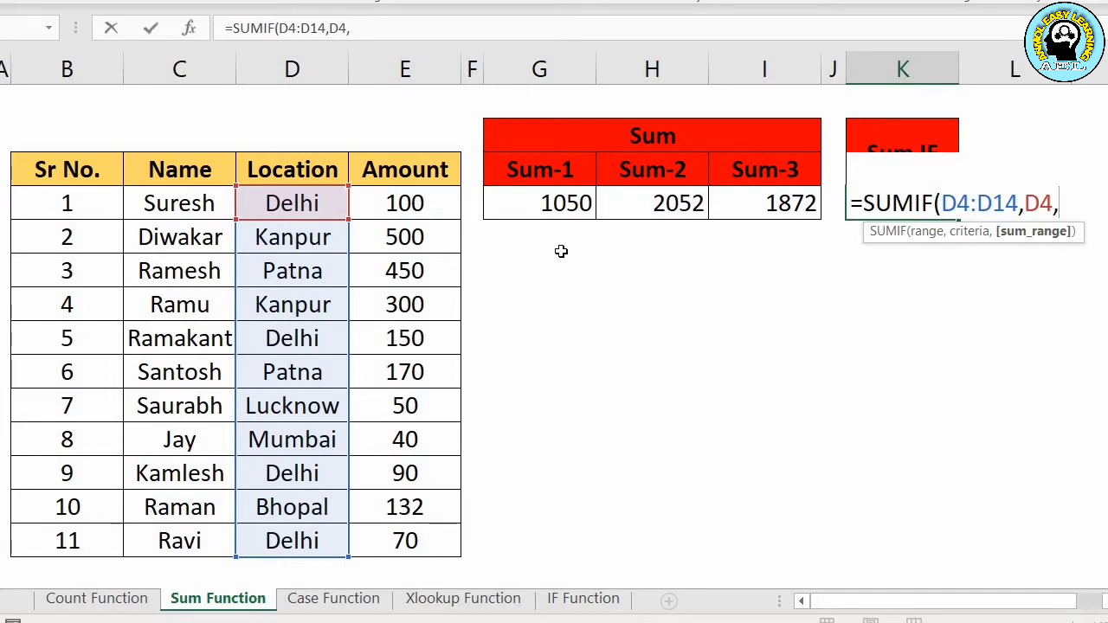
left_click(423, 218)
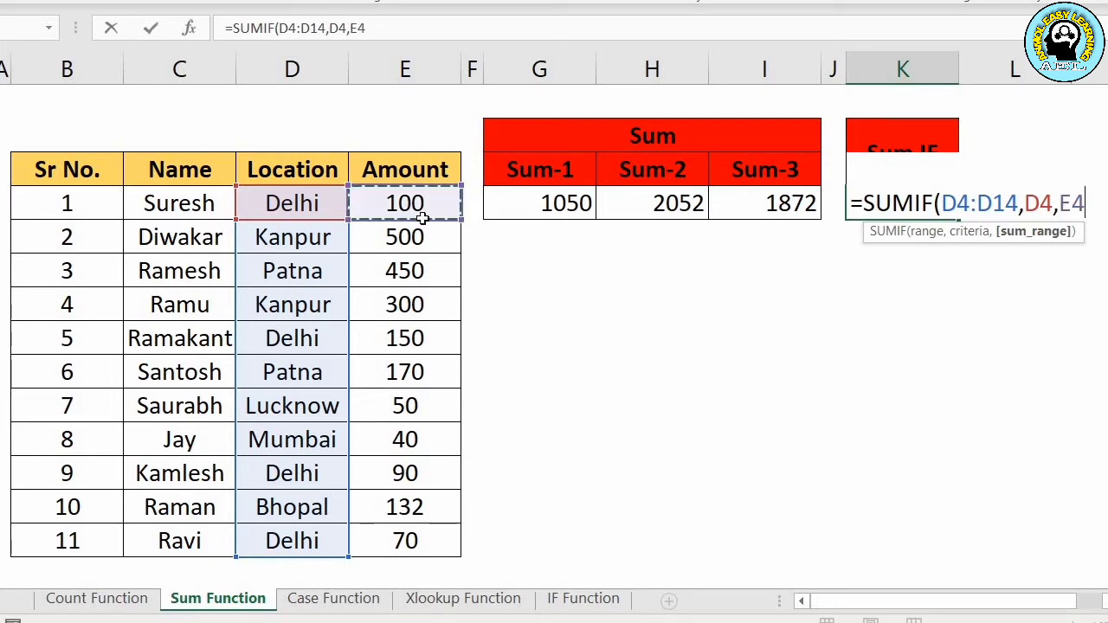
key("shift+Down")
key("shift+Down")
key("shift+Down")
key("shift+Down")
key("shift+Down")
key("shift+Down")
key("shift+Down")
key("shift+Down")
key("shift+Down")
key("shift+Down")
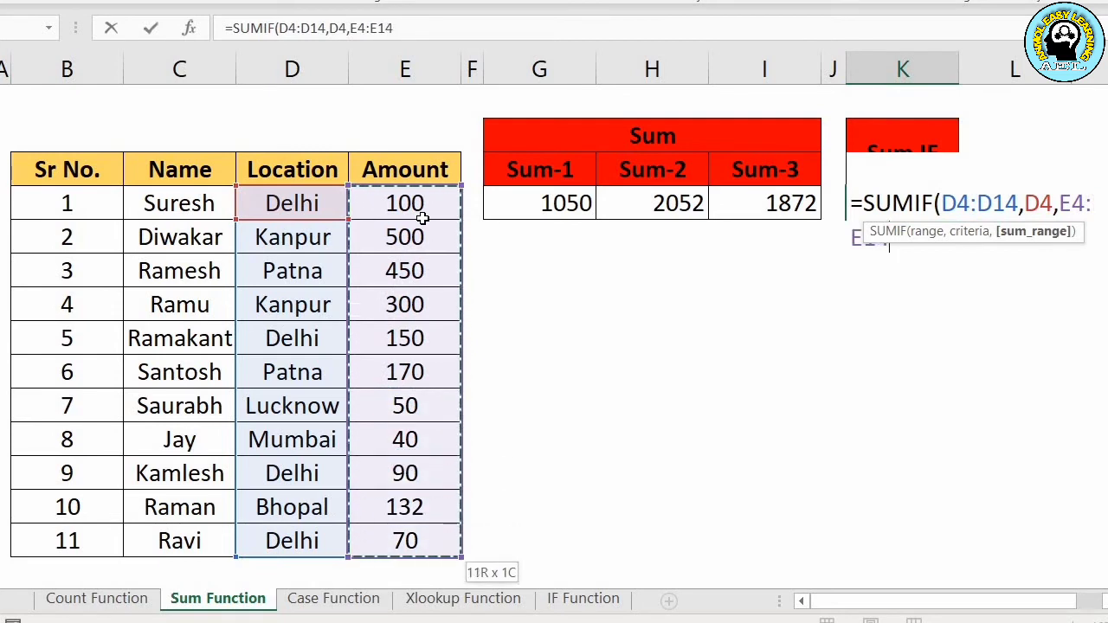
type(")")
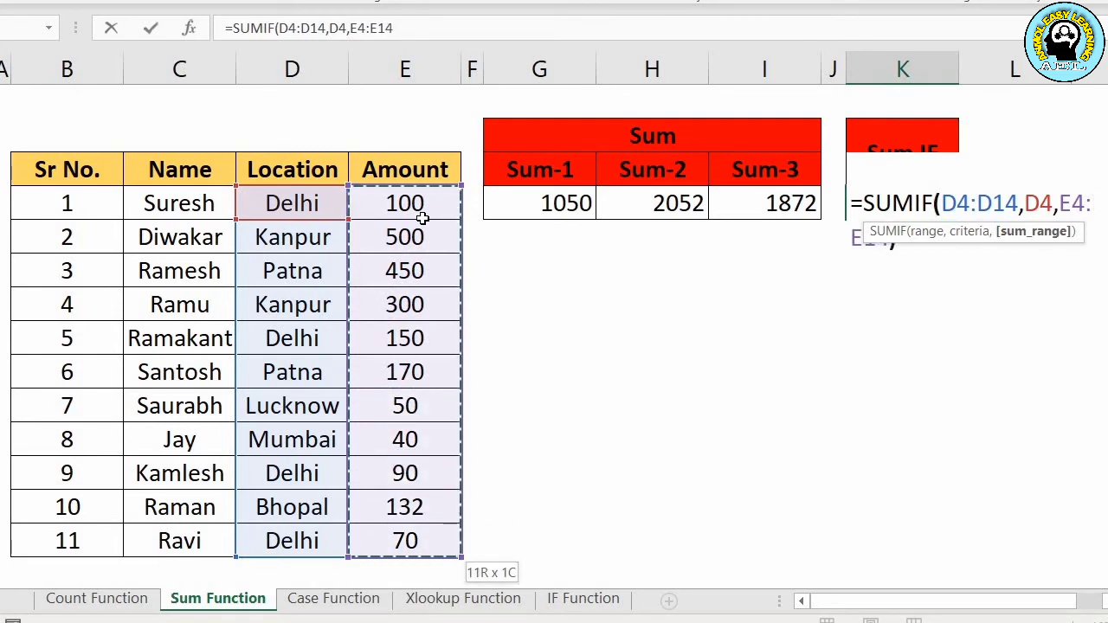
key("Return")
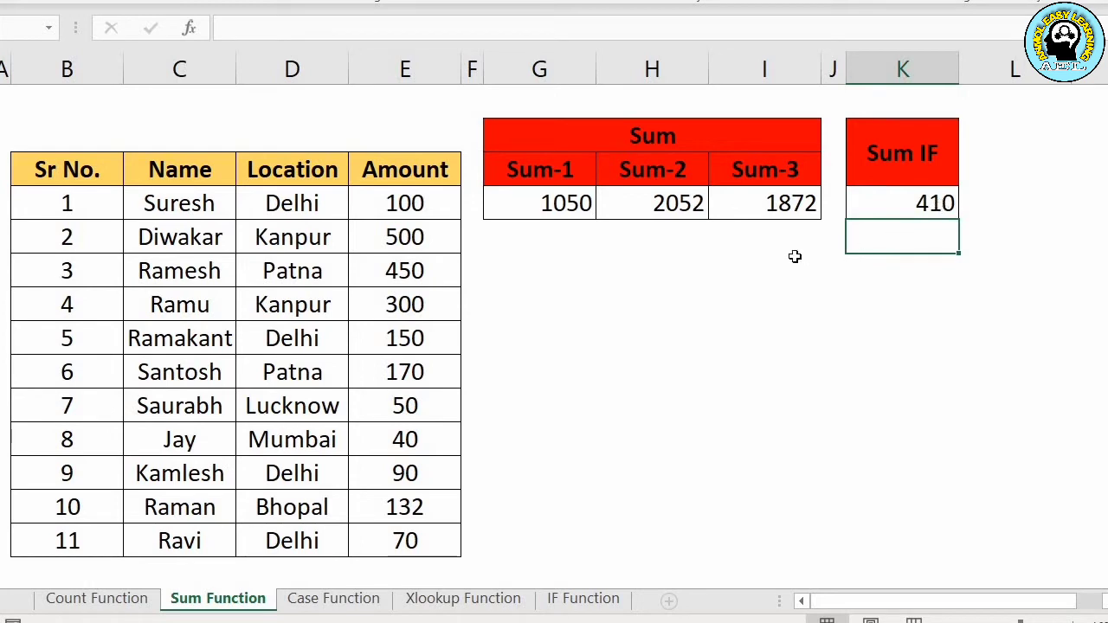
Step: Check the SUMIF result against the Amount of each row whose Location is Delhi
left_click(319, 211)
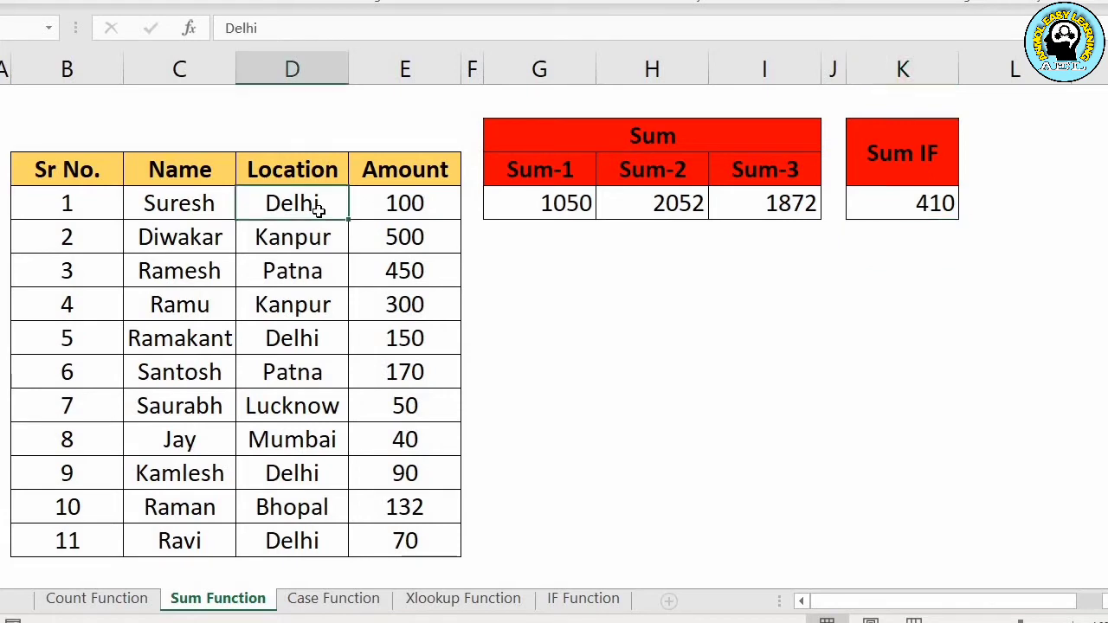
left_click(386, 210)
left_click(308, 347)
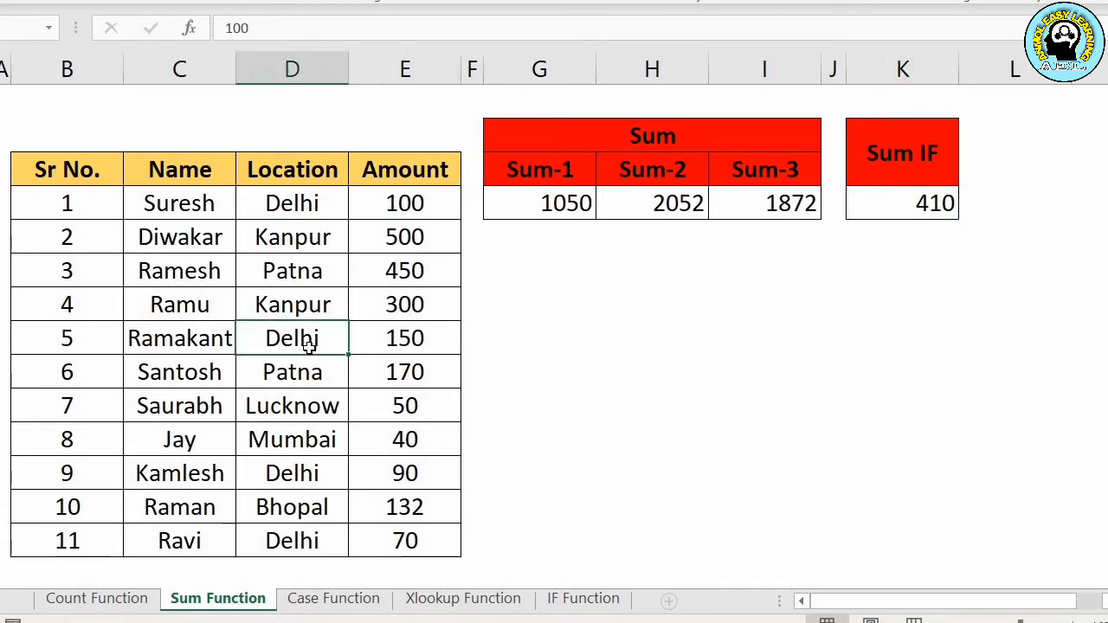
left_click(397, 353)
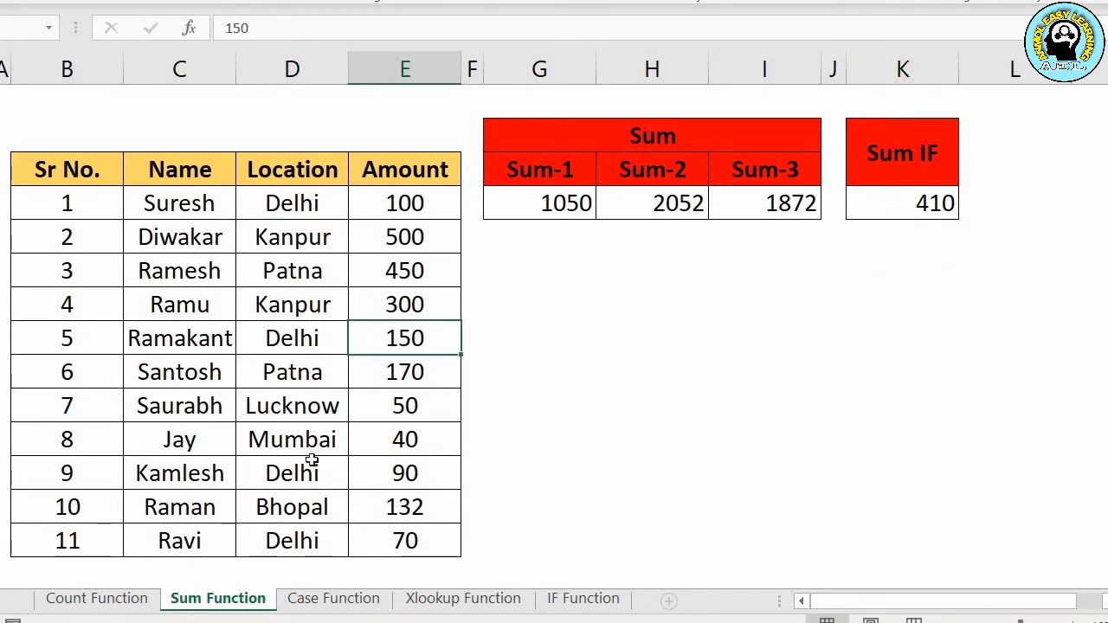
left_click(396, 490)
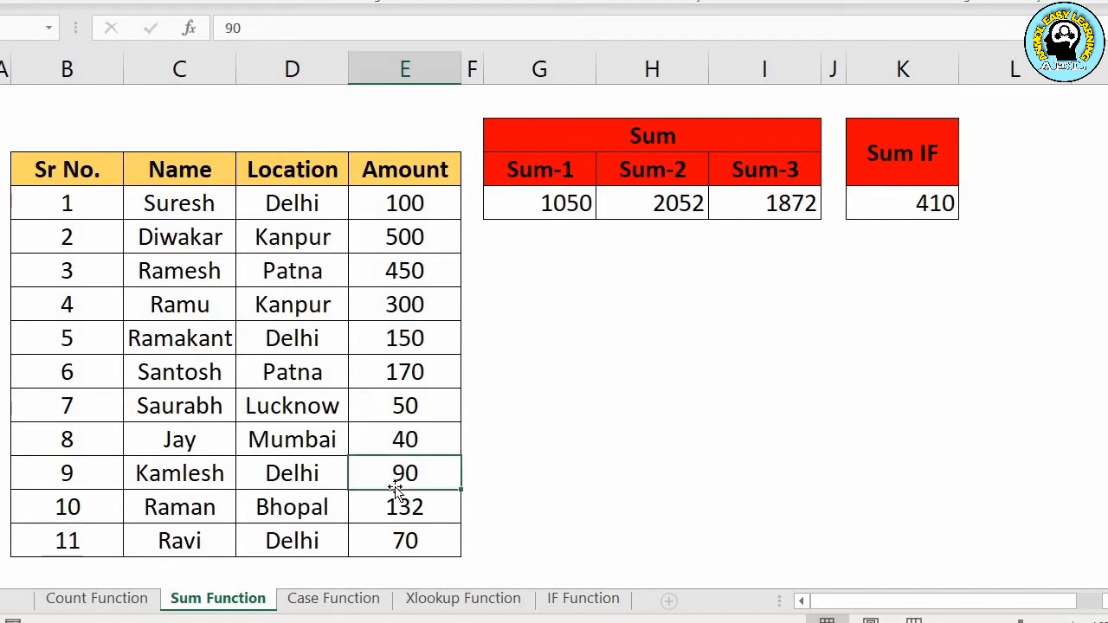
left_click(404, 553)
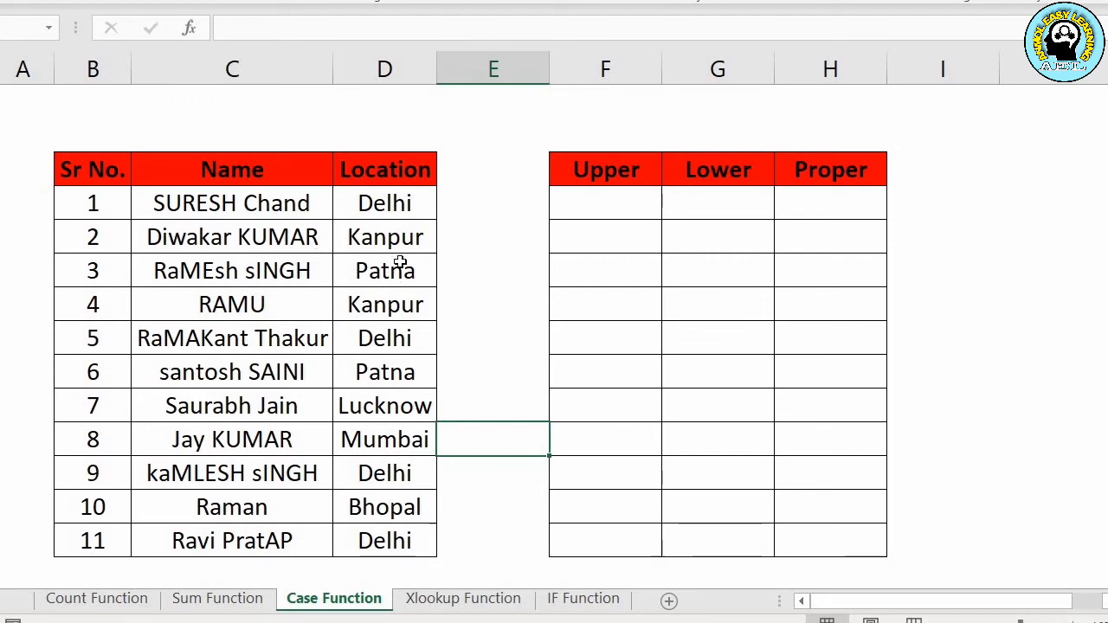
Step: Enter =UPPER(C4) in the first cell under the Upper header on the Case Function sheet
left_click(592, 203)
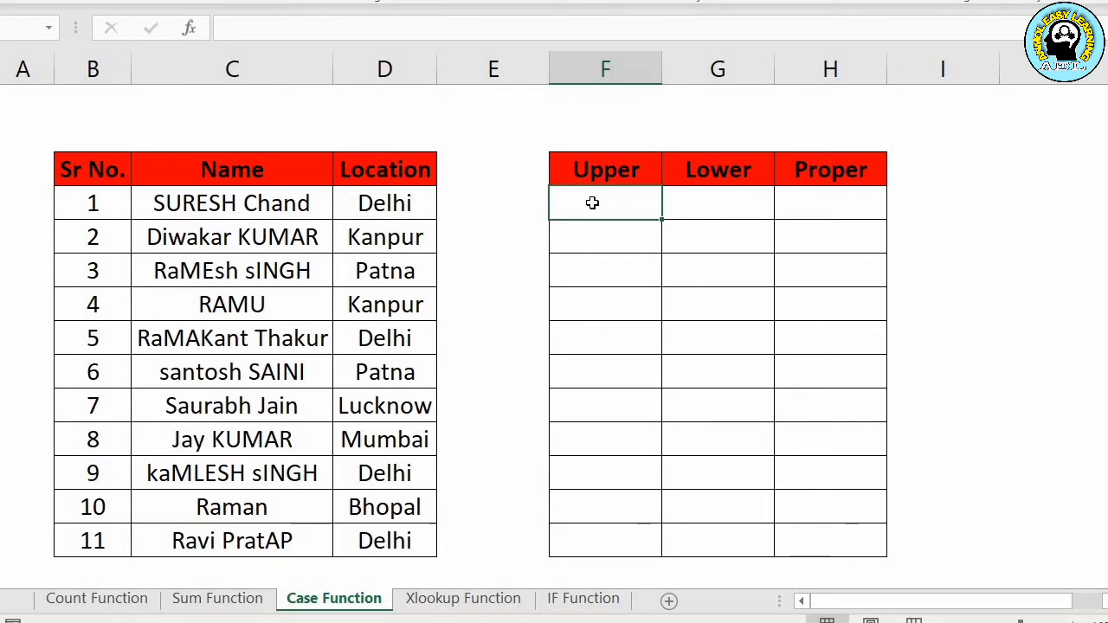
type("=up")
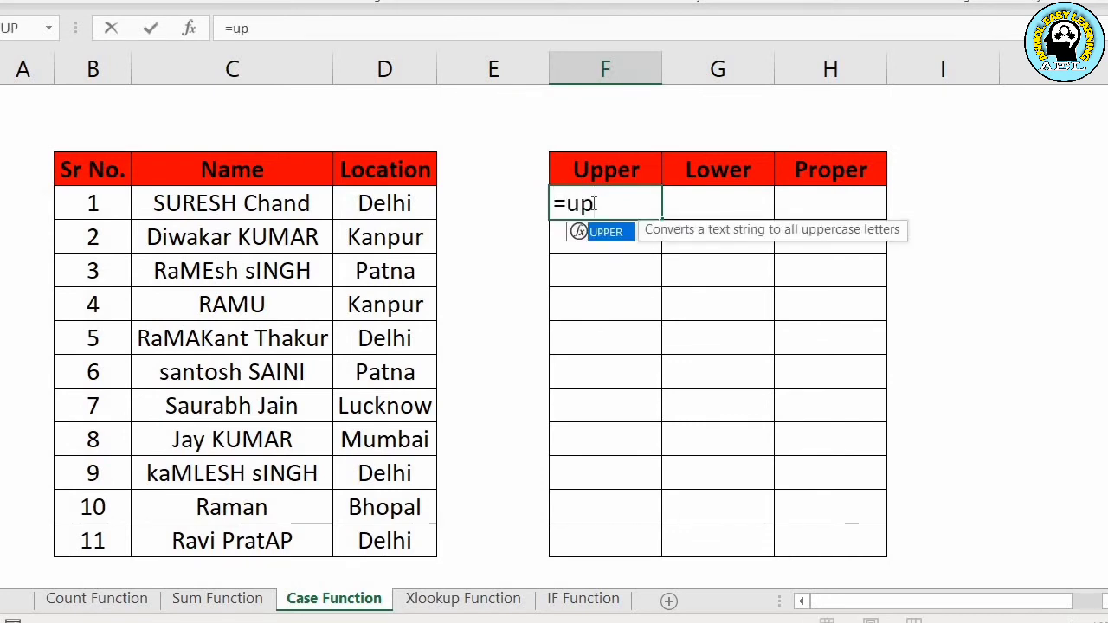
key("Tab")
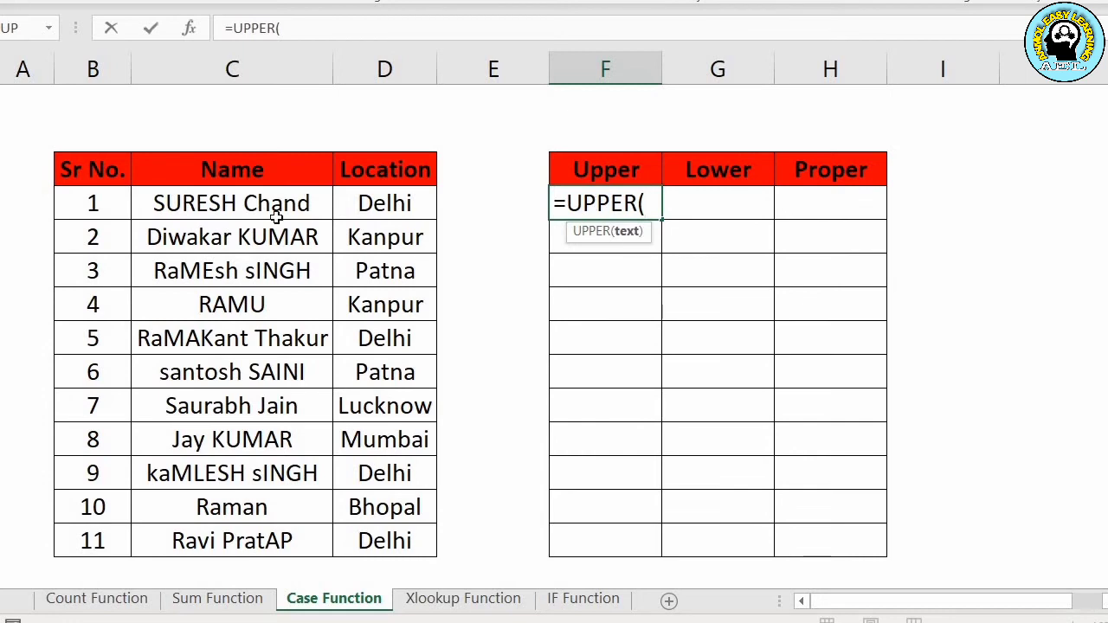
left_click(243, 202)
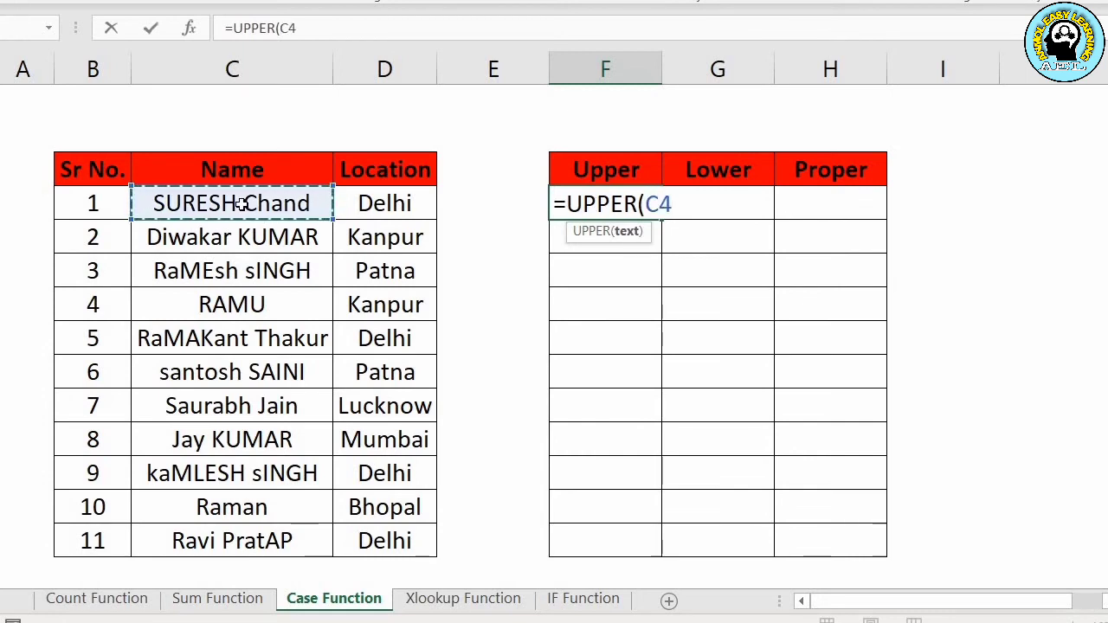
type(")")
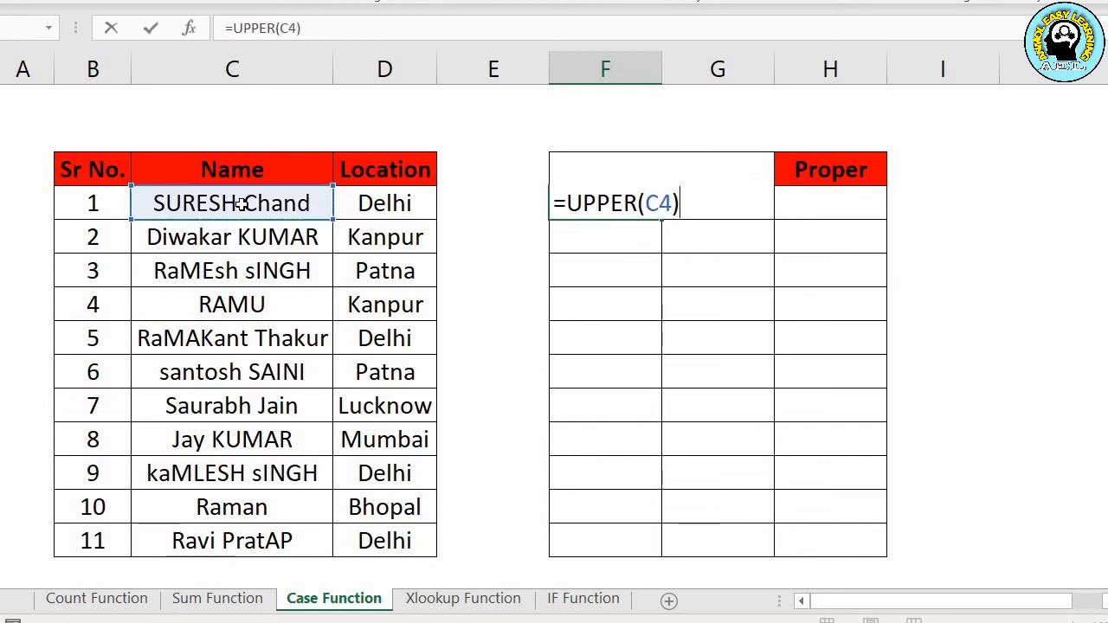
key("ctrl+Return")
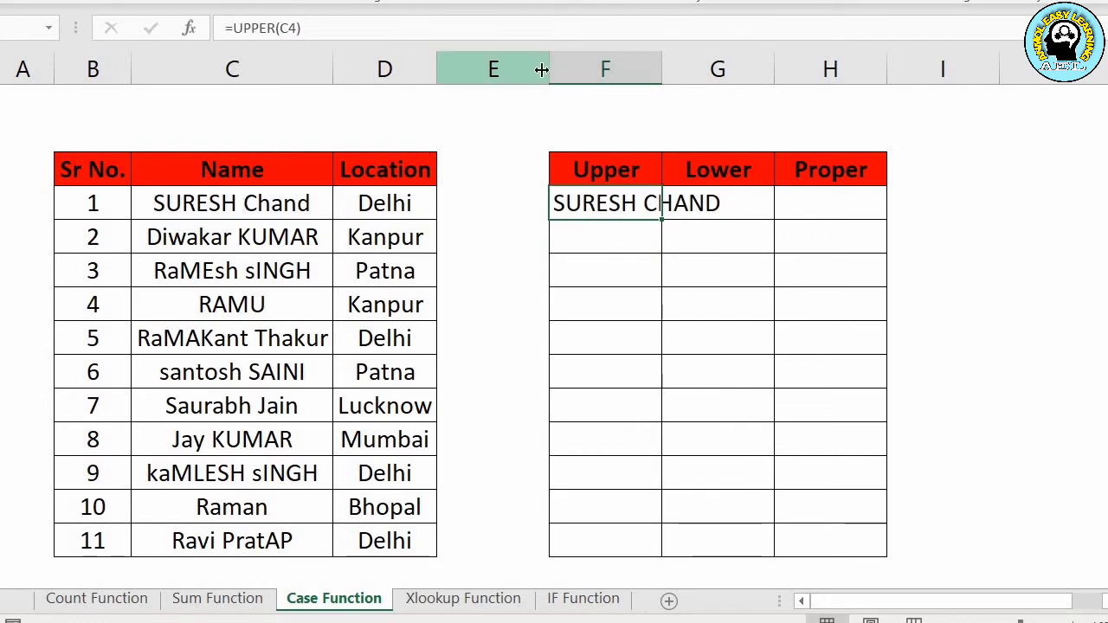
Step: Narrow blank column E, widen the Upper and Lower columns, and fill the UPPER formula down to Sr No. 11
left_click_drag(547, 69, 463, 68)
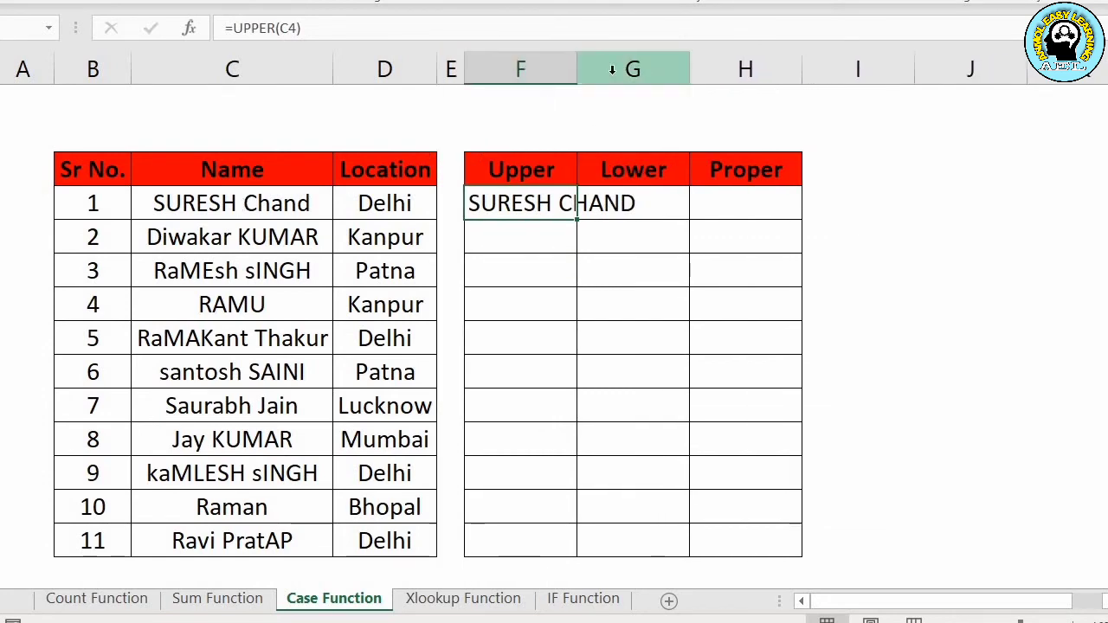
left_click_drag(577, 68, 644, 67)
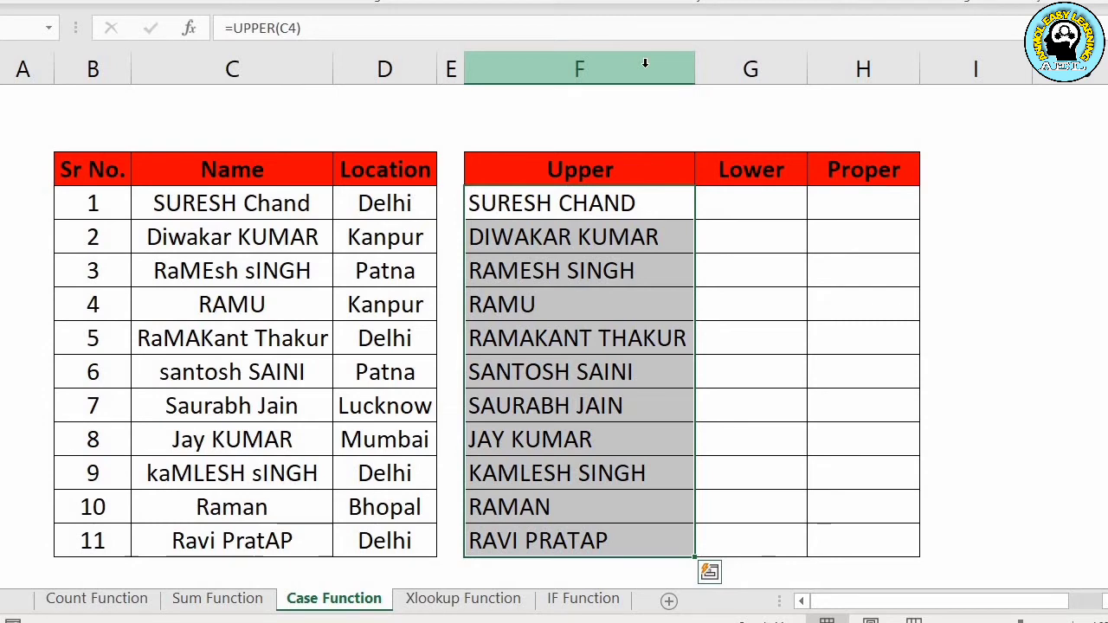
left_click_drag(806, 69, 914, 69)
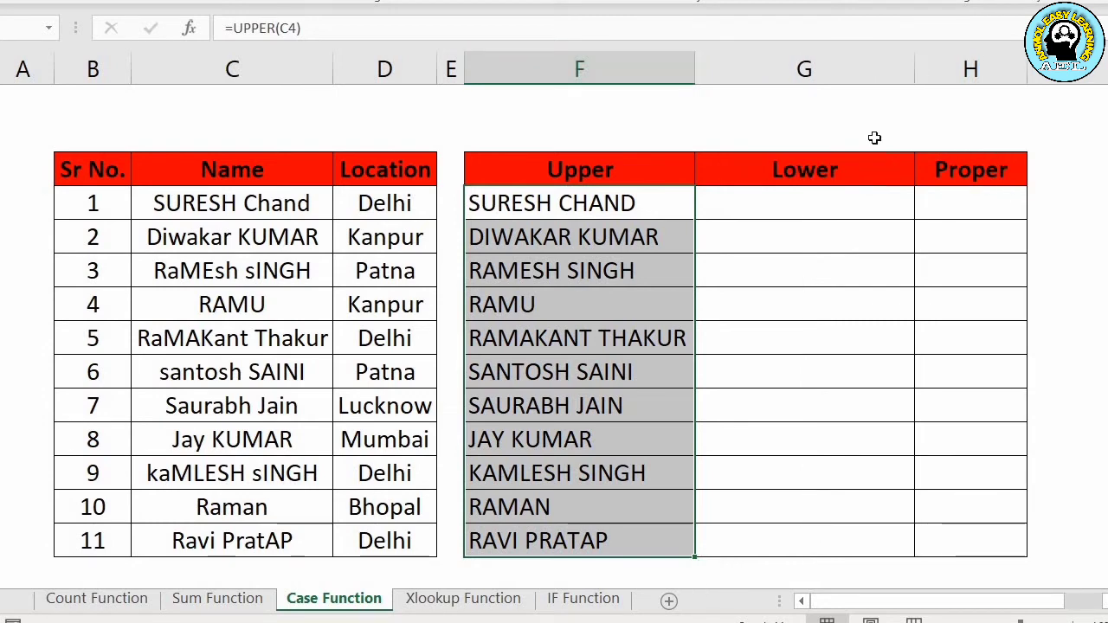
Step: Enter =LOWER(C4) in the first cell under the Lower header
left_click(842, 196)
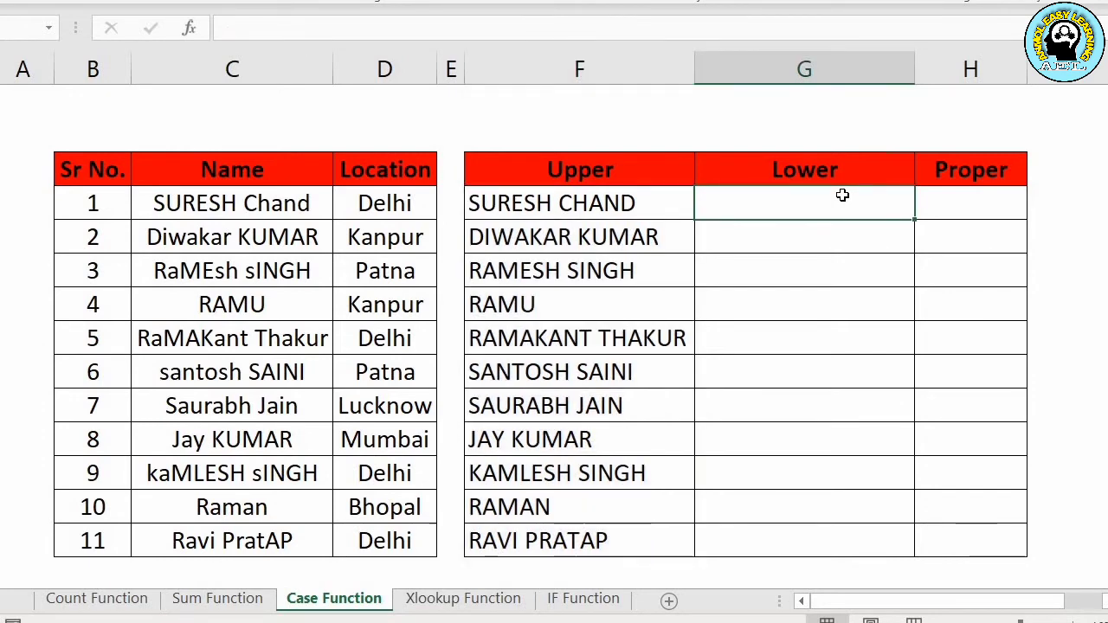
type("=low")
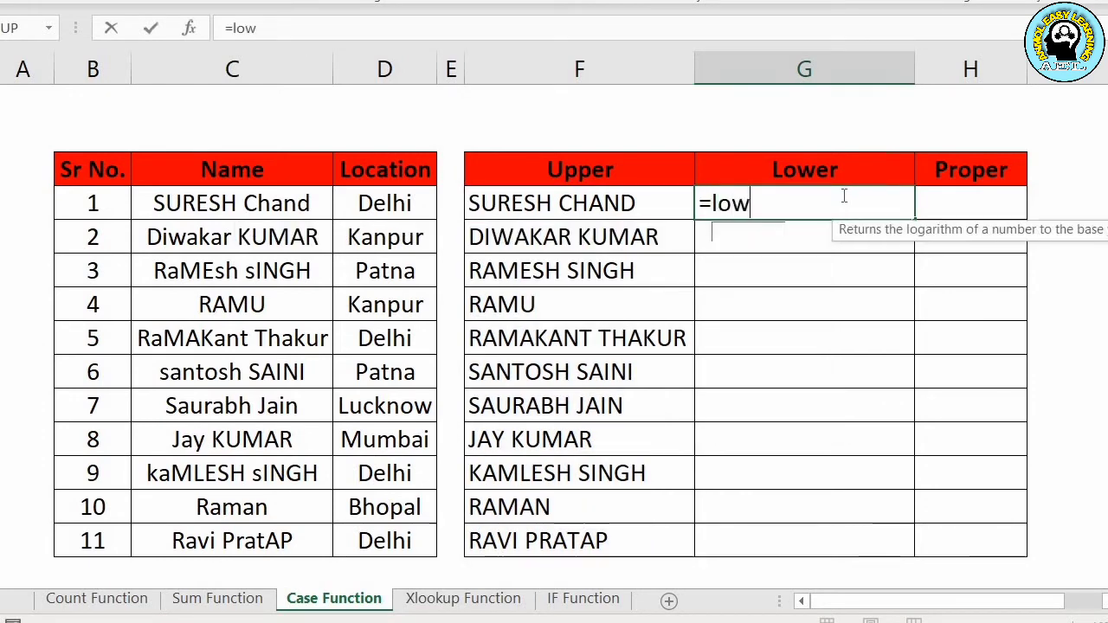
key("Tab")
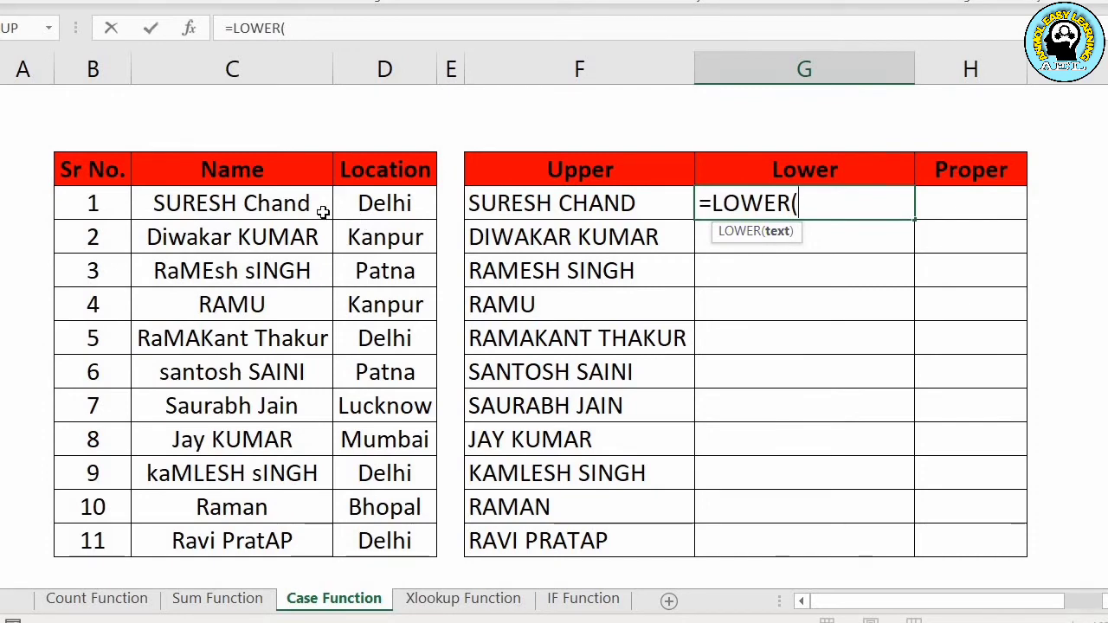
left_click(279, 200)
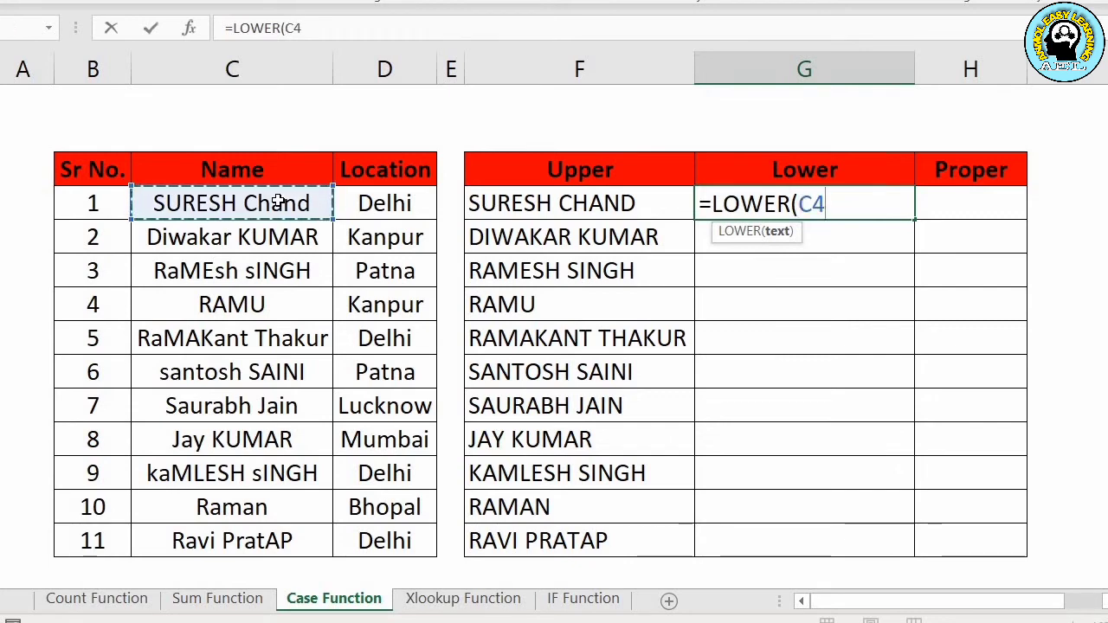
type(")")
key("Return")
Step: Fill the LOWER formula down the Lower column to the row of Sr No. 11
key("Up")
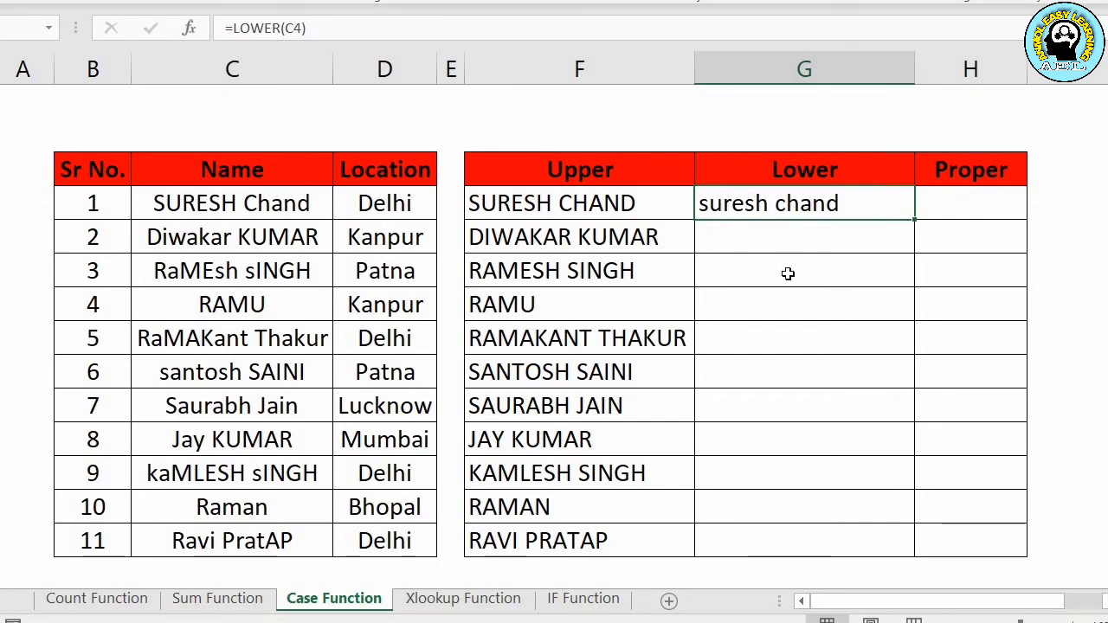
key("shift+Down")
key("shift+Down")
key("shift+Down")
key("shift+Down")
key("shift+Down")
key("shift+Down")
key("shift+Down")
key("shift+Down")
key("shift+Down")
key("shift+Down")
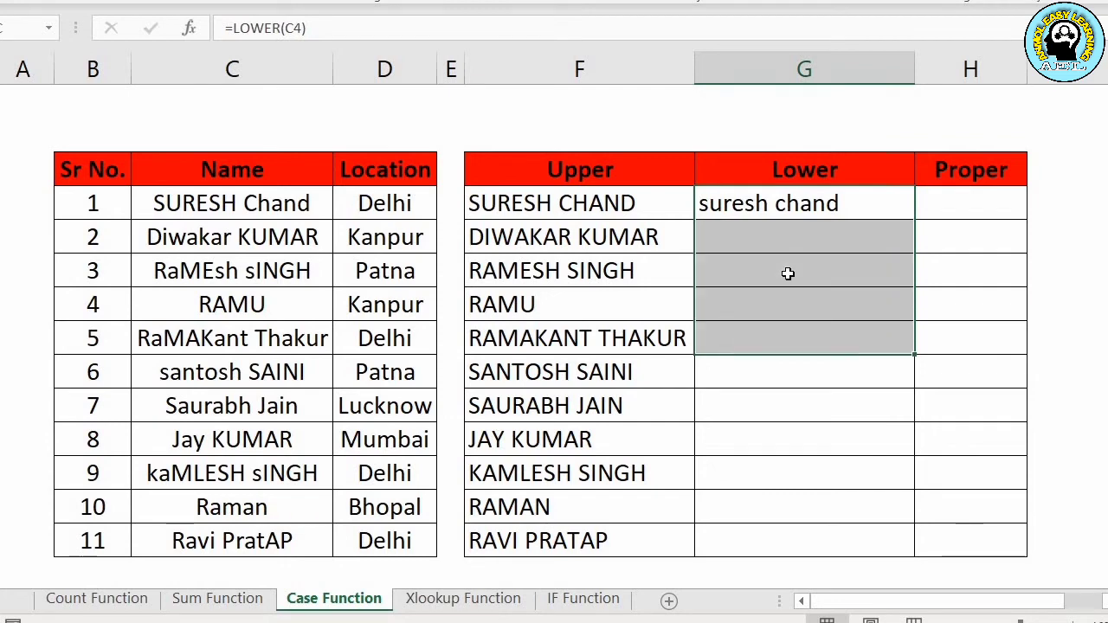
key("ctrl+d")
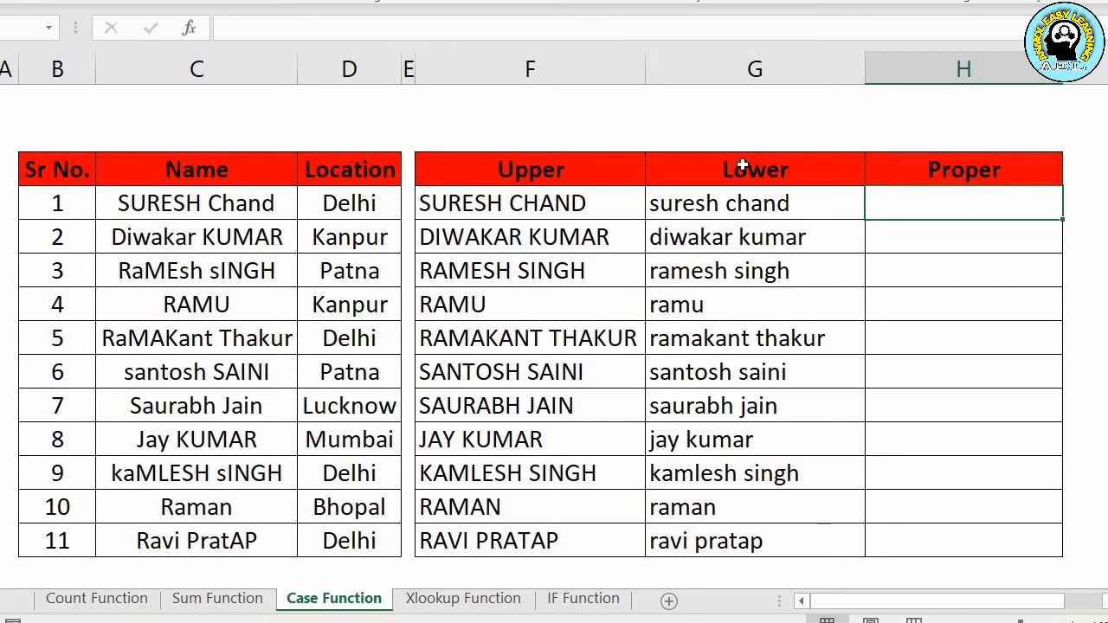
Step: Enter =PROPER(C4) in the first cell under the Proper header
double_click(932, 215)
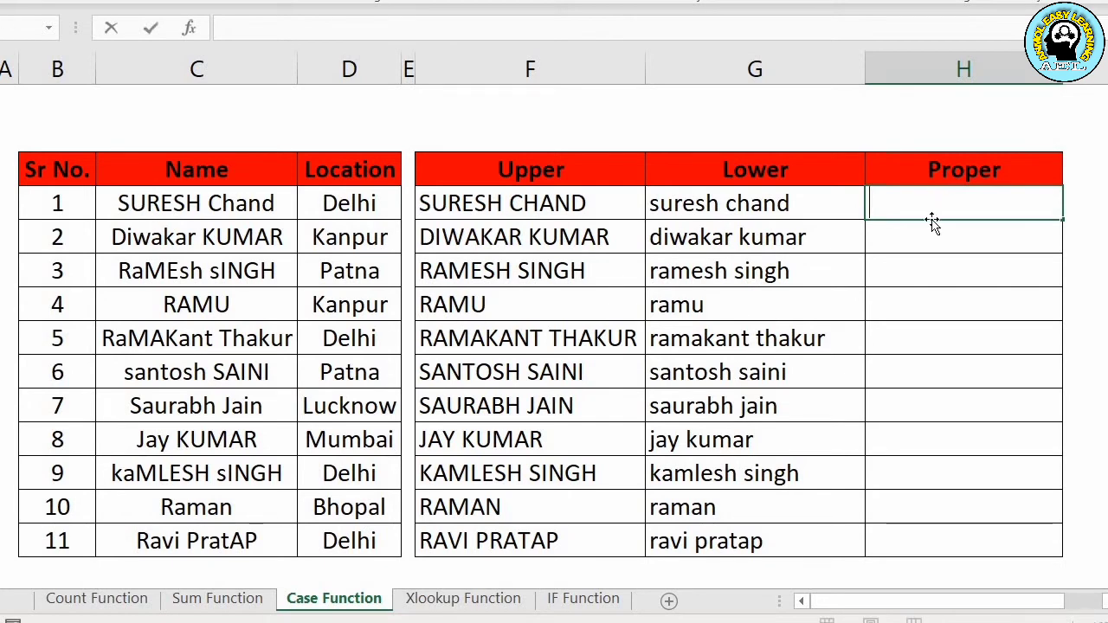
type("=pro")
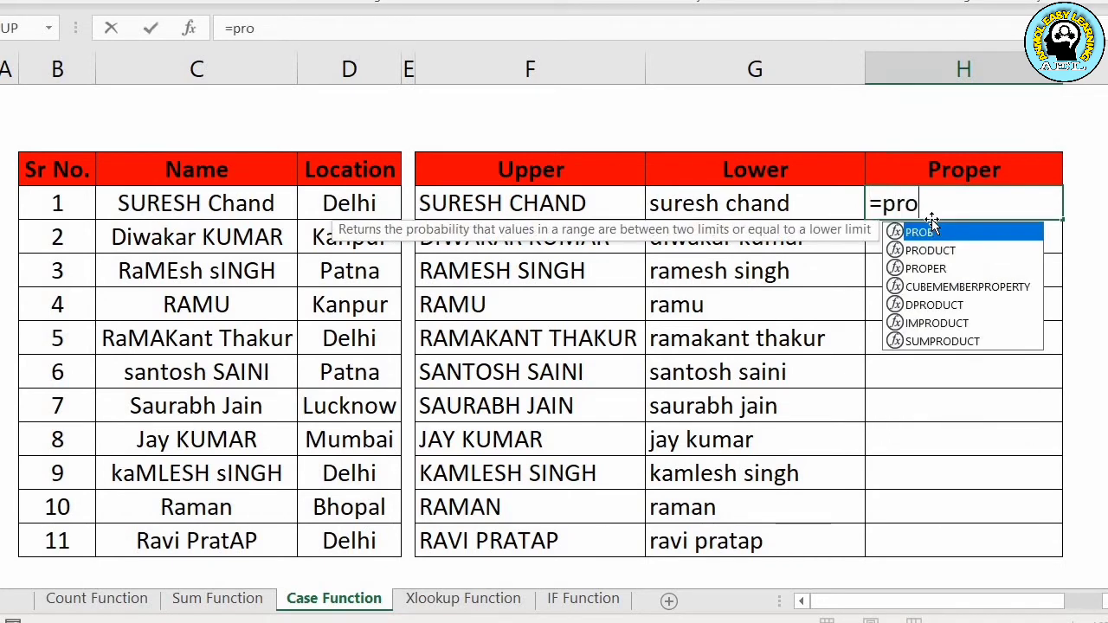
key("Down")
key("Down")
key("Tab")
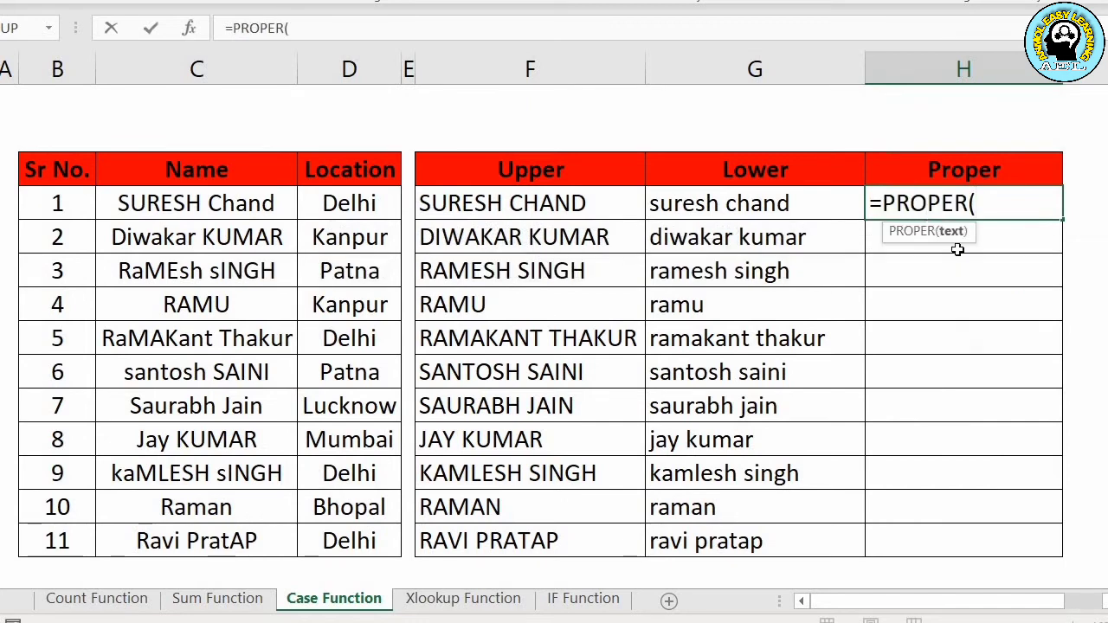
left_click(219, 205)
type(")")
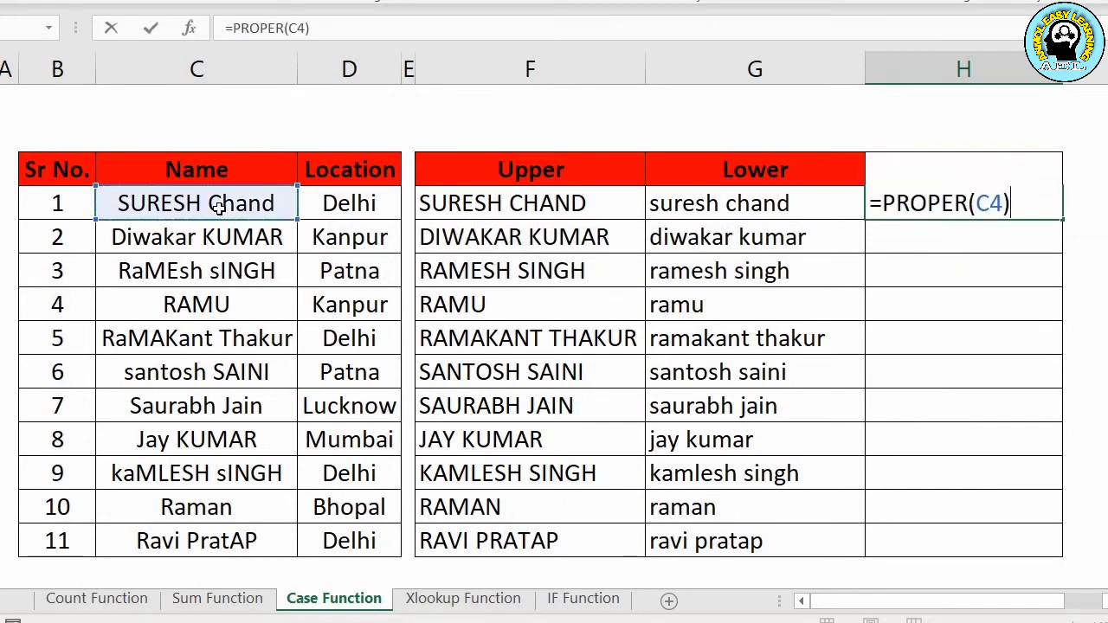
key("Return")
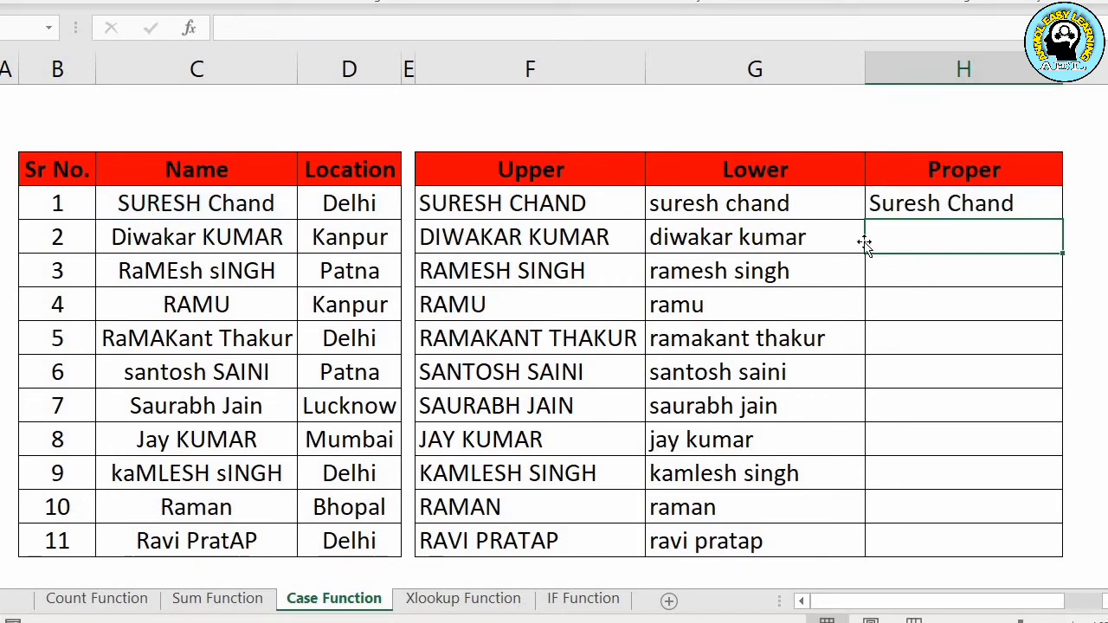
Step: Fill the PROPER formula down the Proper column to the row of Sr No. 11
left_click(962, 205)
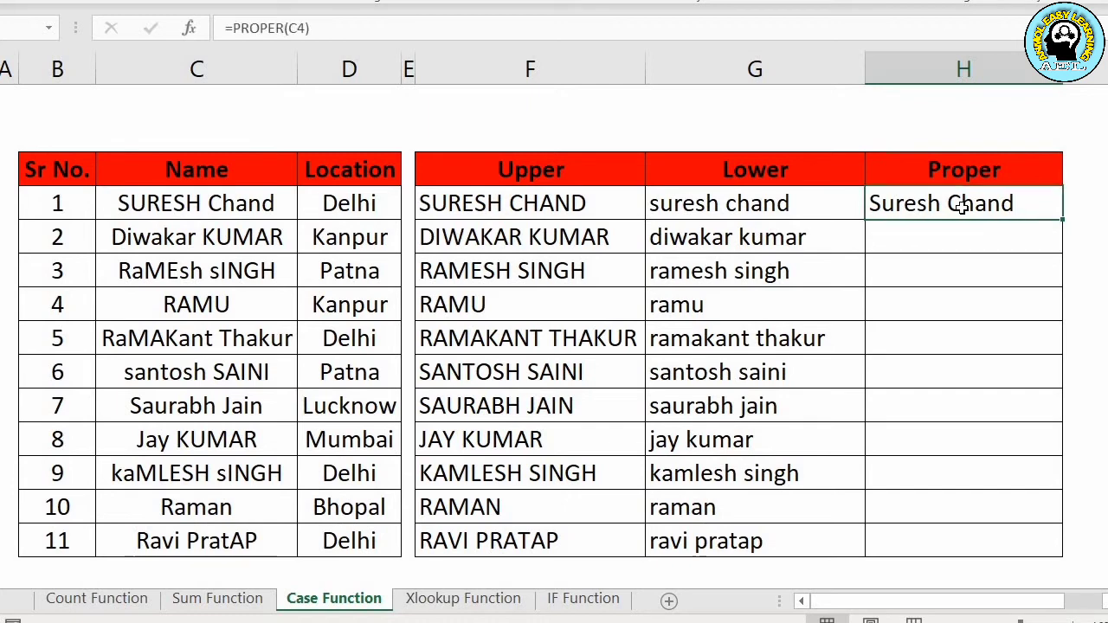
key("shift+Down")
key("shift+Down")
key("shift+Down")
key("shift+Down")
key("shift+Down")
key("shift+Down")
key("shift+Down")
key("shift+Down")
key("shift+Down")
key("shift+Down")
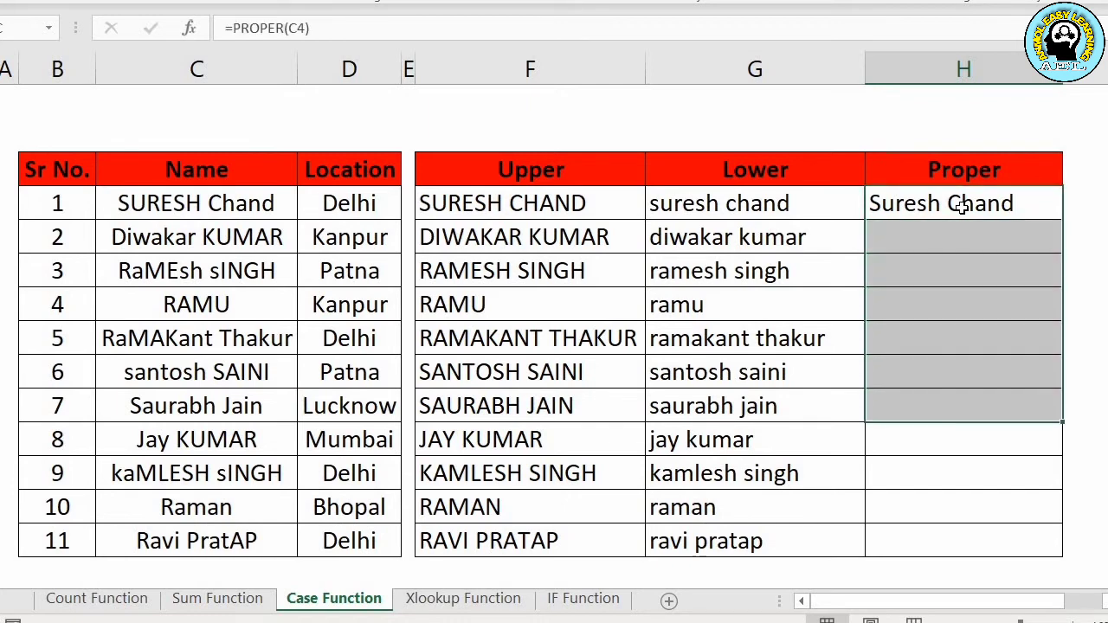
key("ctrl+d")
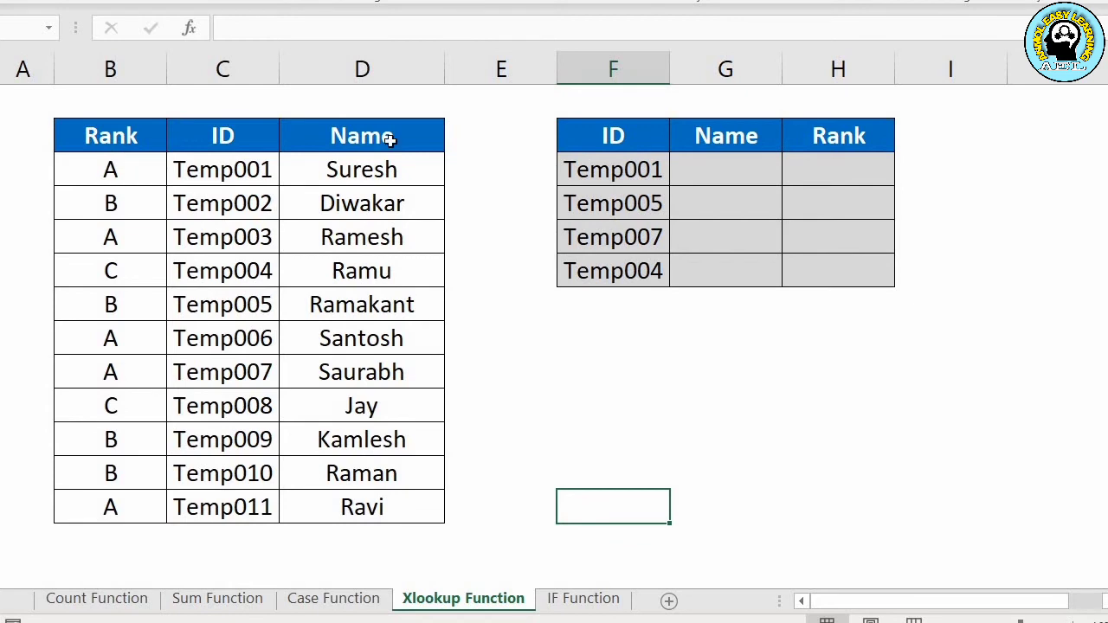
left_click(242, 120)
key("ctrl+space")
key("shift+Right")
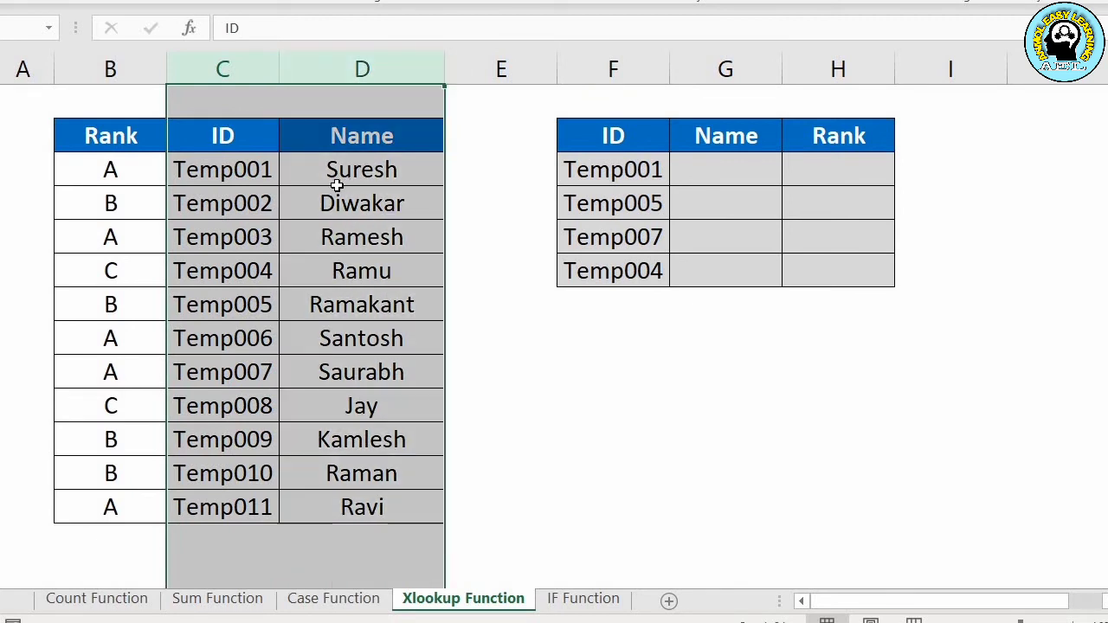
key("Left")
key("ctrl+space")
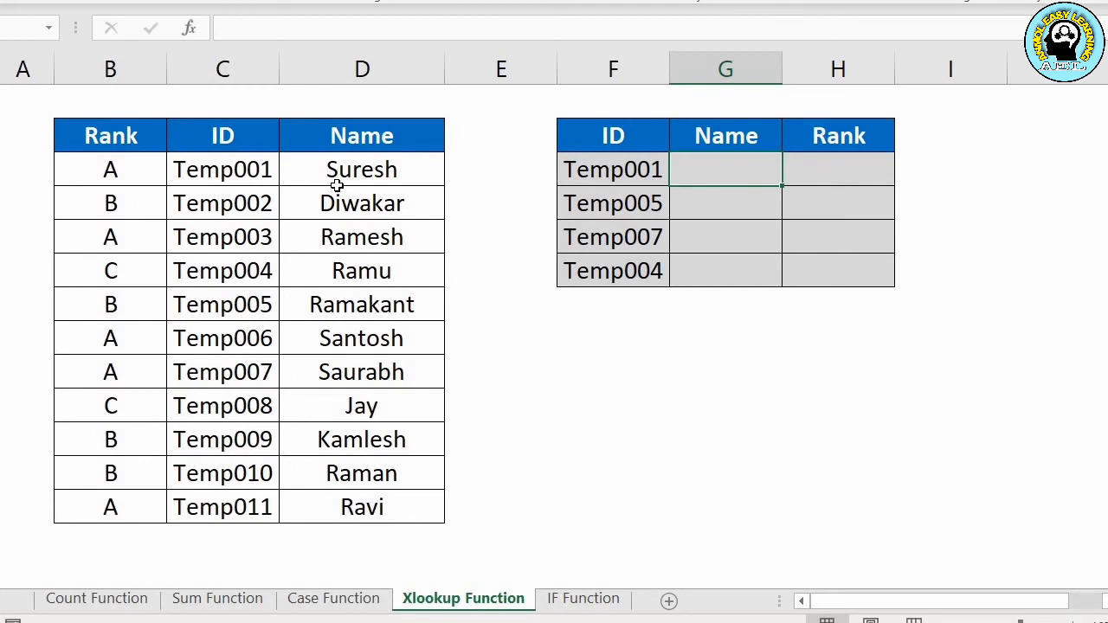
Step: Enter =XLOOKUP(F3,C:C,D:D) in the Name cell beside Temp001 in the lookup table on the Xlookup Function sheet
type("=xl")
key("Tab")
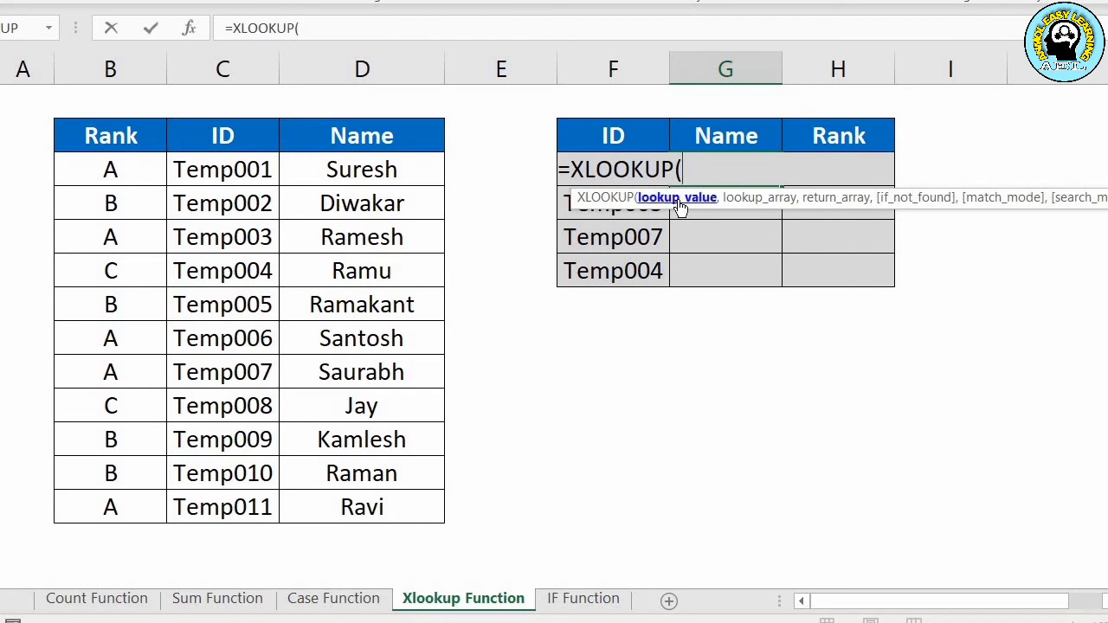
left_click(538, 176)
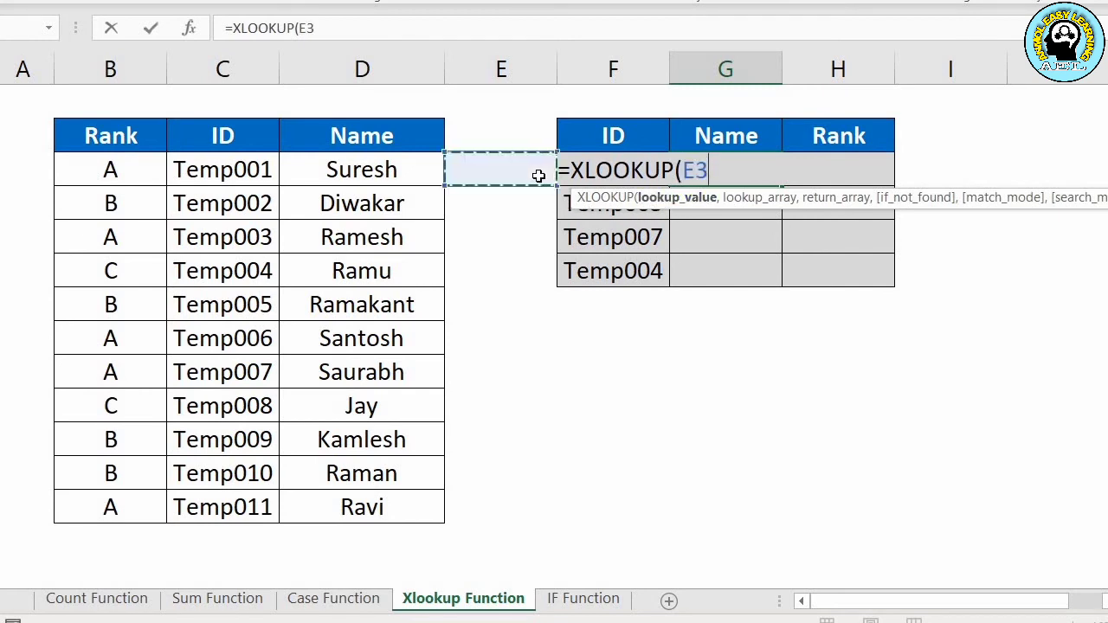
key("Right")
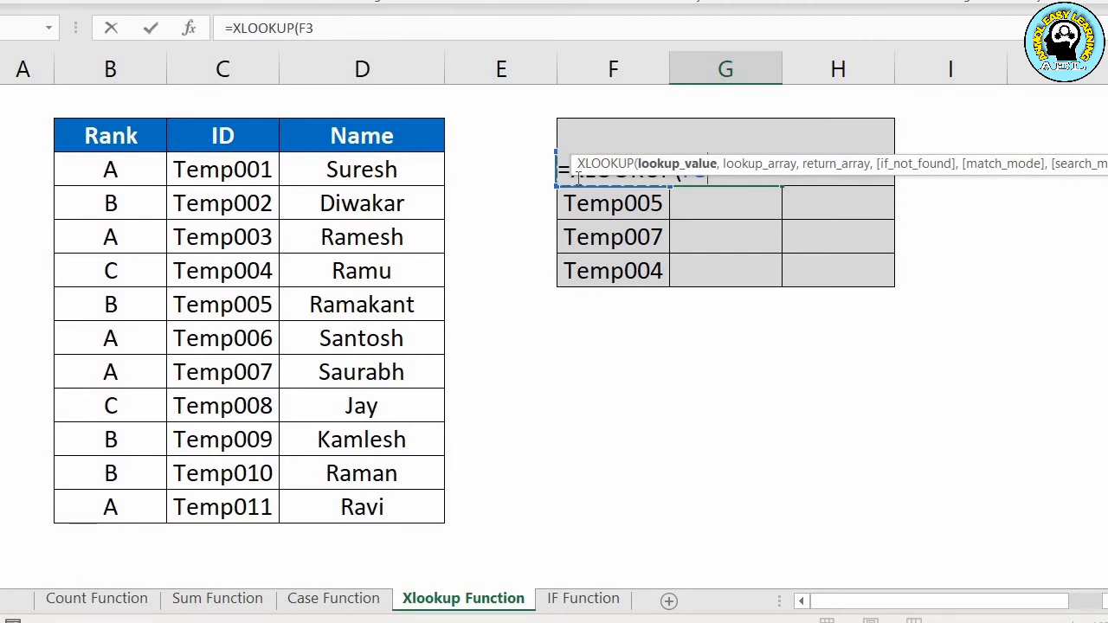
type(",")
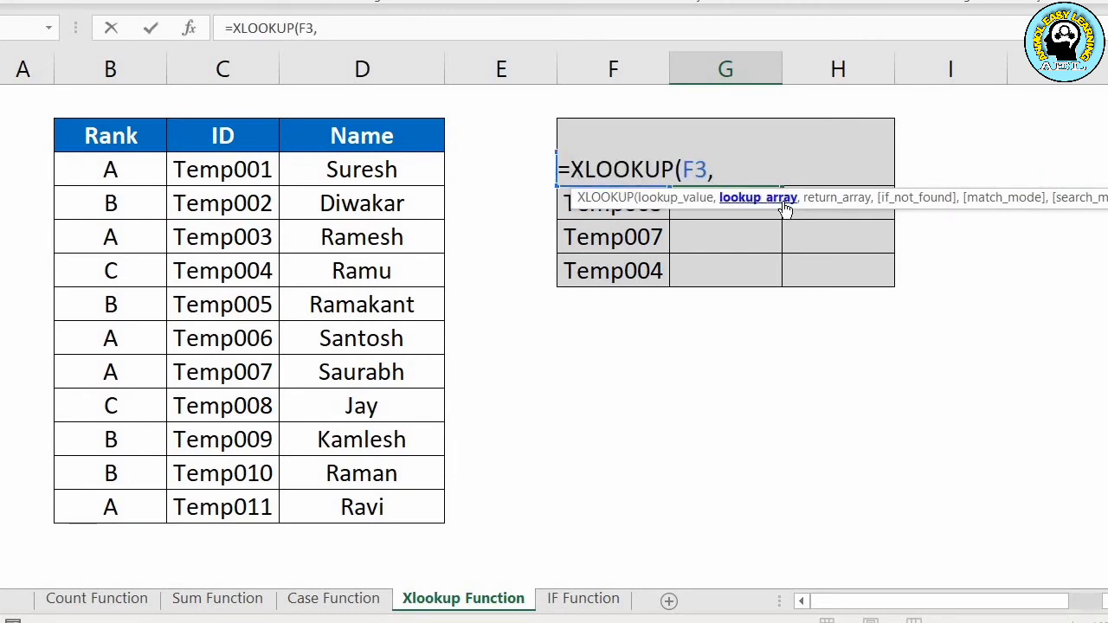
left_click(220, 133)
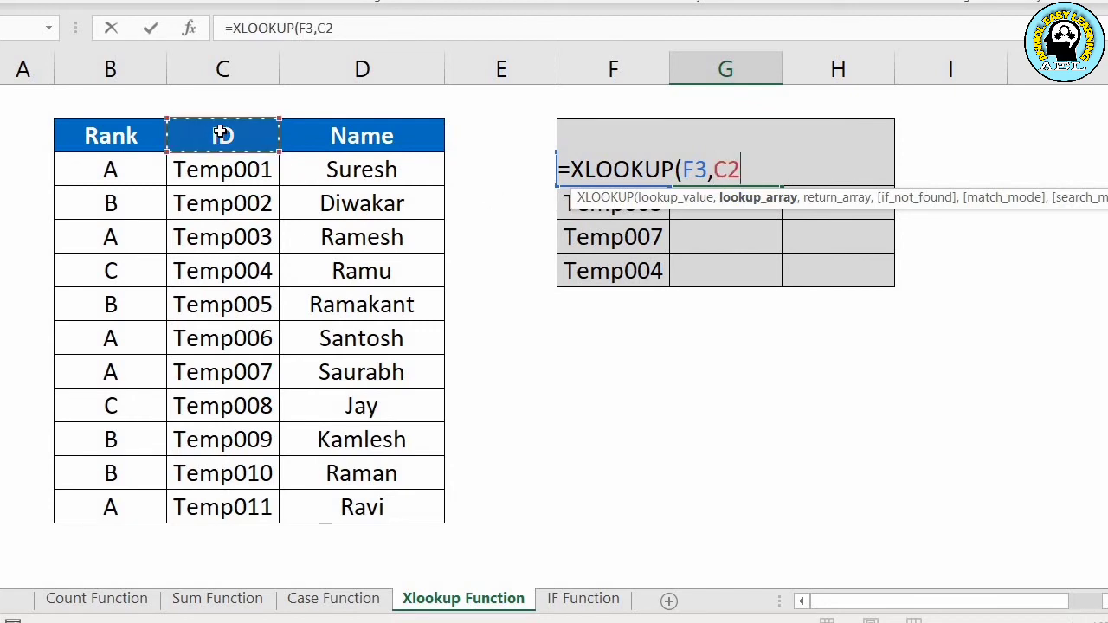
key("ctrl+space")
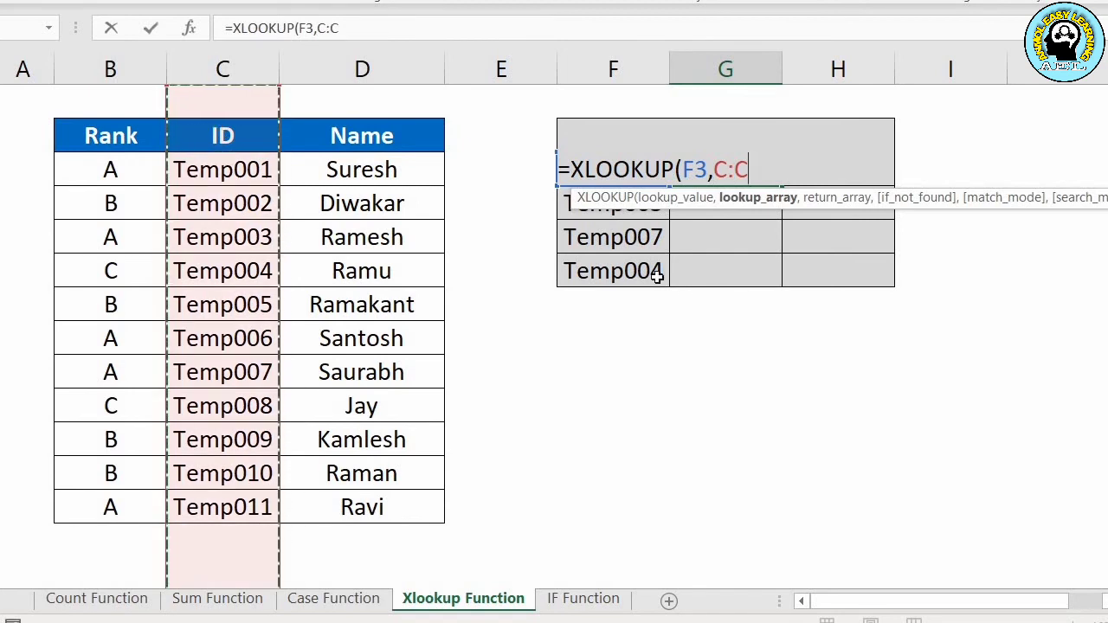
type(",")
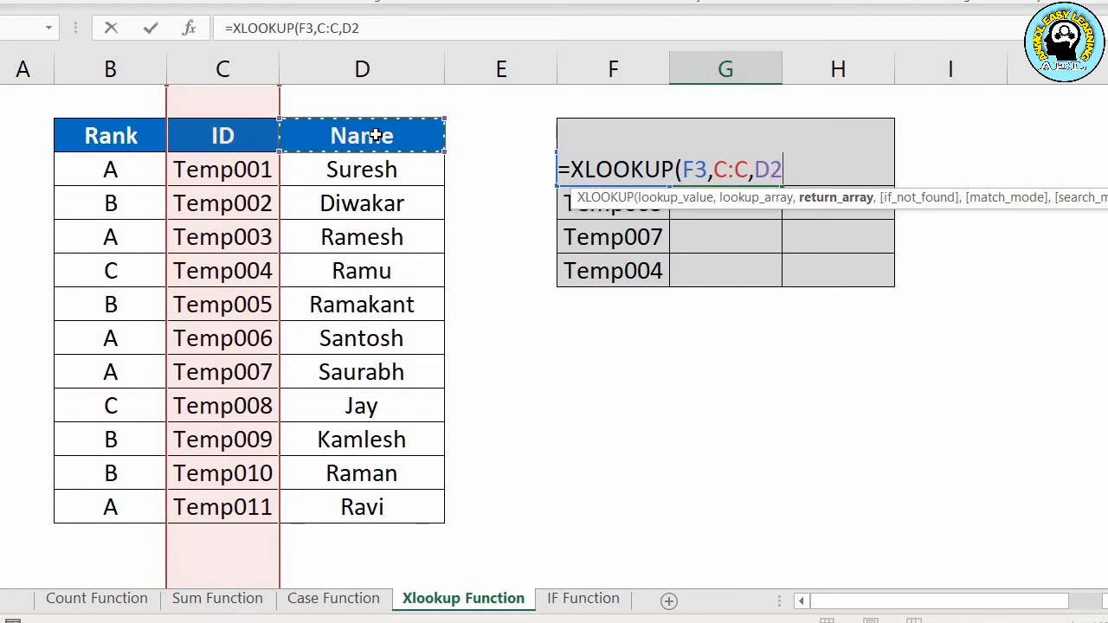
left_click(362, 69)
type(")")
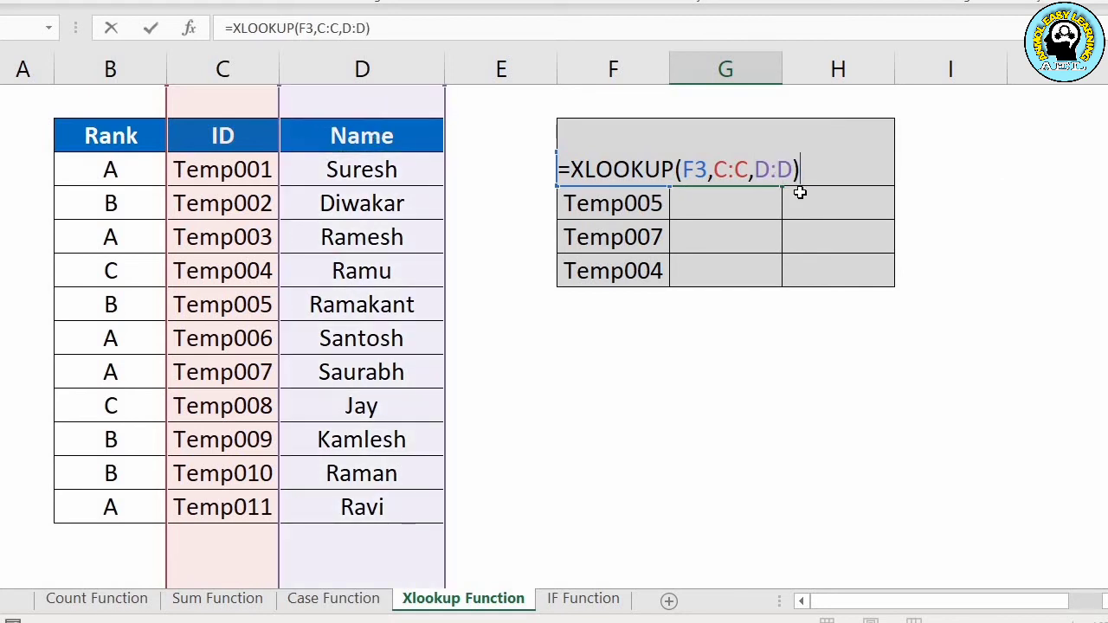
key("Return")
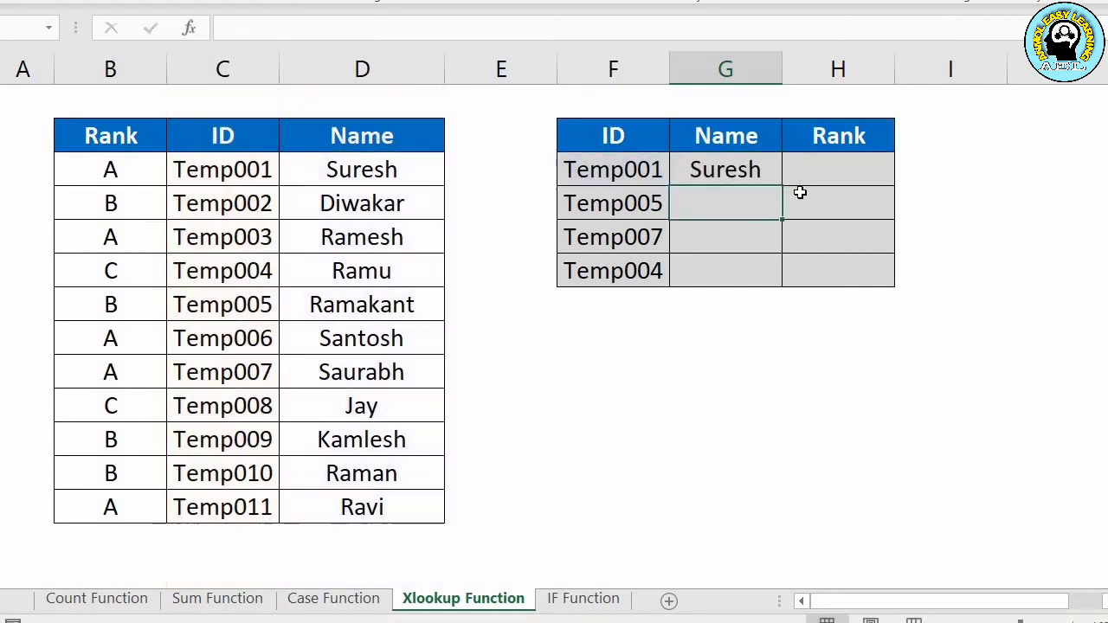
Step: Fill the XLOOKUP formula down the lookup table's Name column to the Temp004 row
left_click(743, 175)
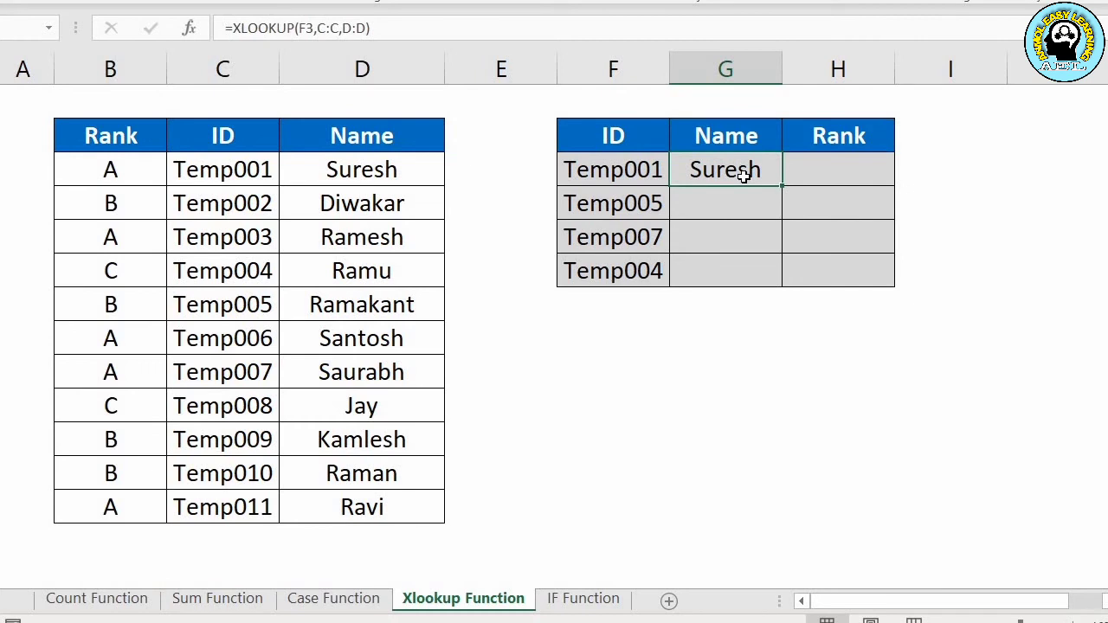
key("shift+Down")
key("shift+Down")
key("shift+Down")
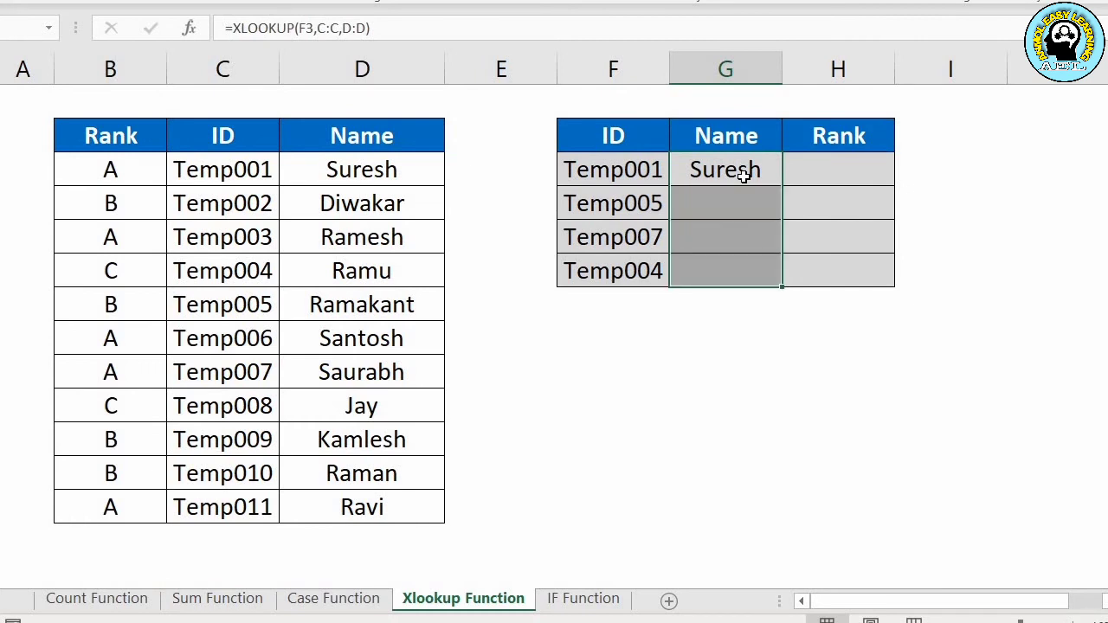
key("ctrl+d")
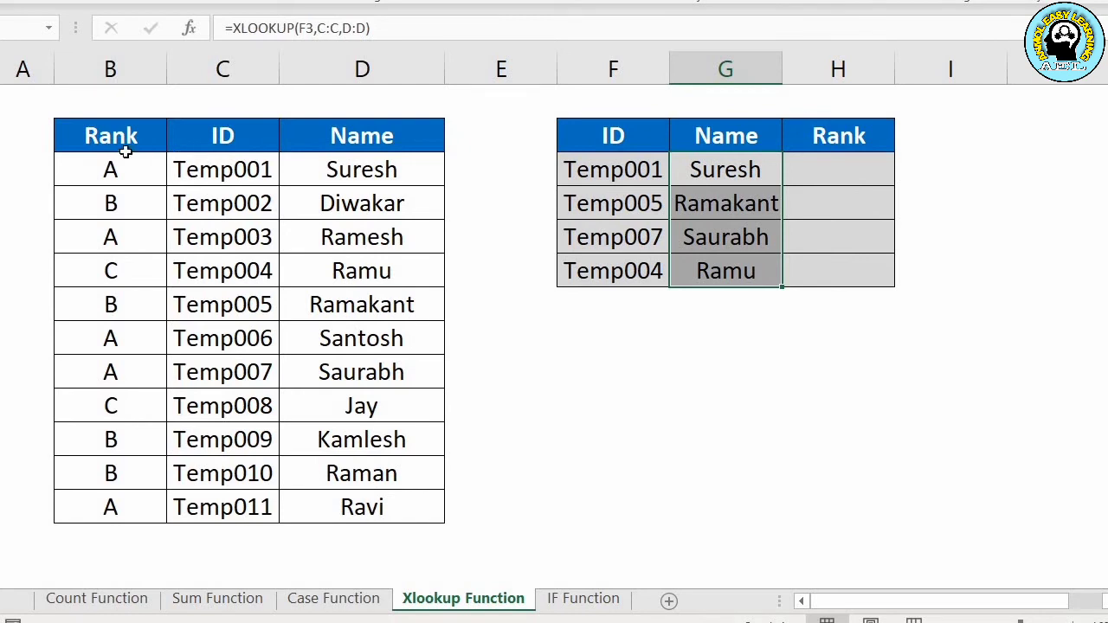
Step: Enter =XLOOKUP(F3,C:C,B:B) in the Rank cell beside Temp001 in the lookup table
left_click(838, 172)
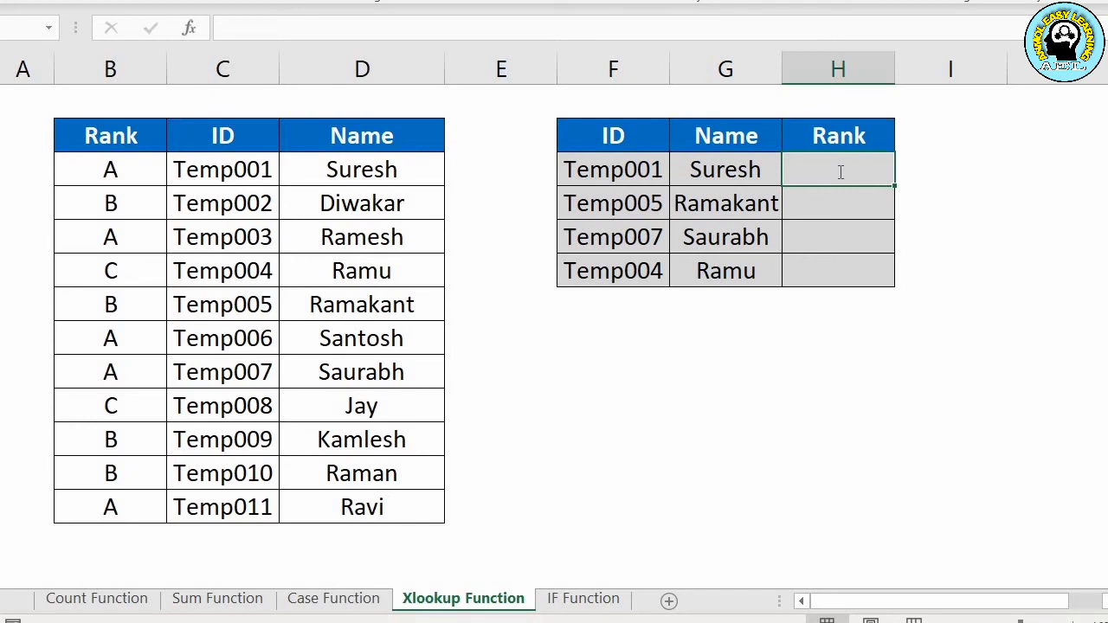
type("=xl")
key("Tab")
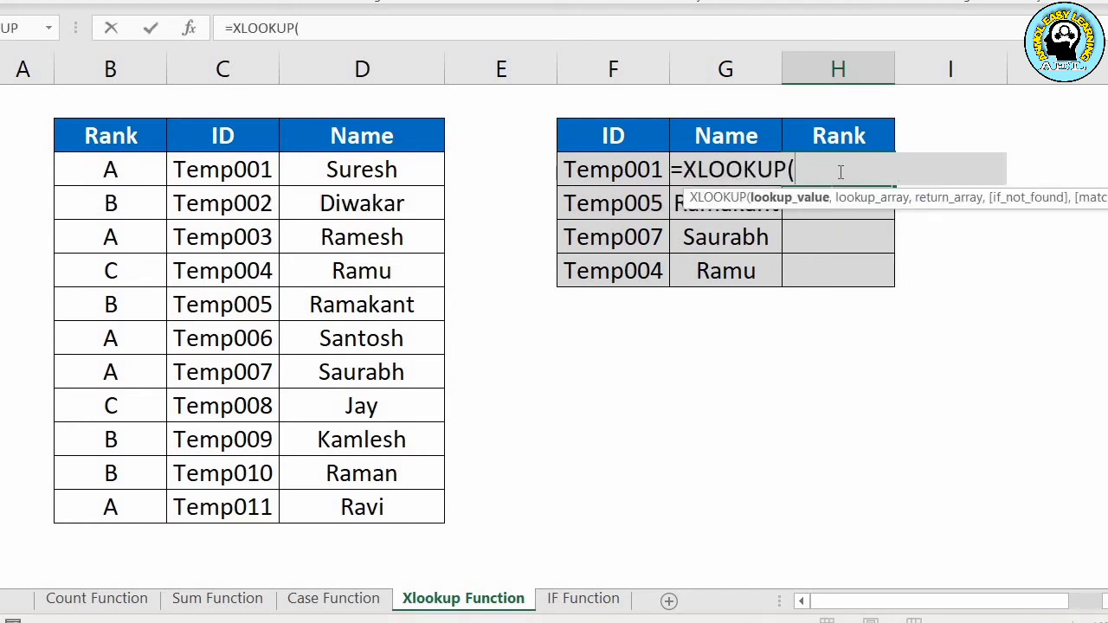
left_click(603, 169)
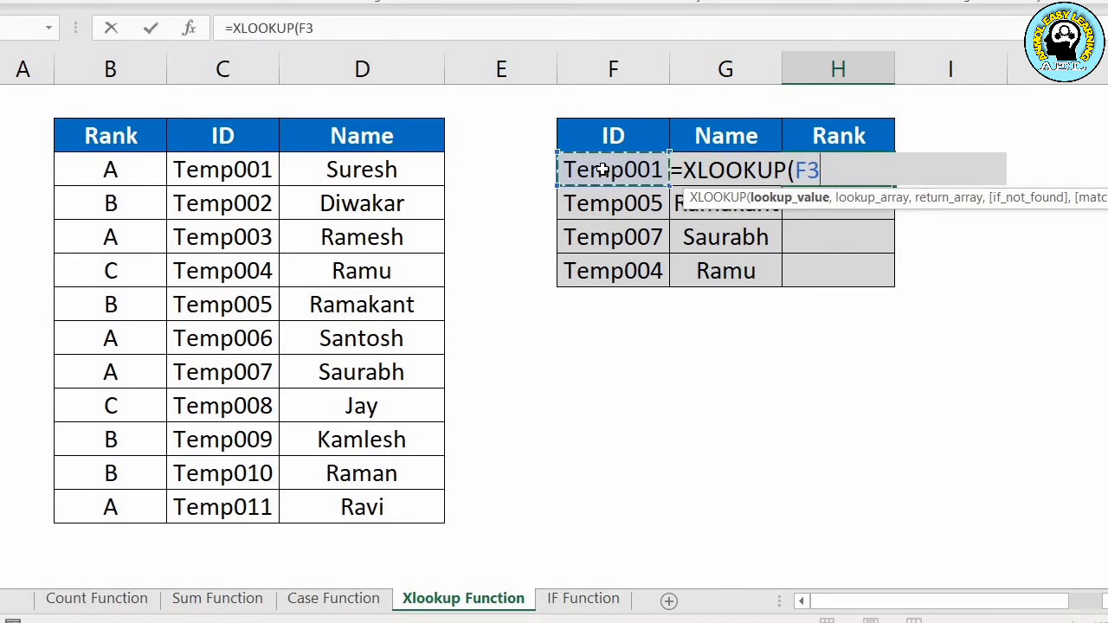
type(",")
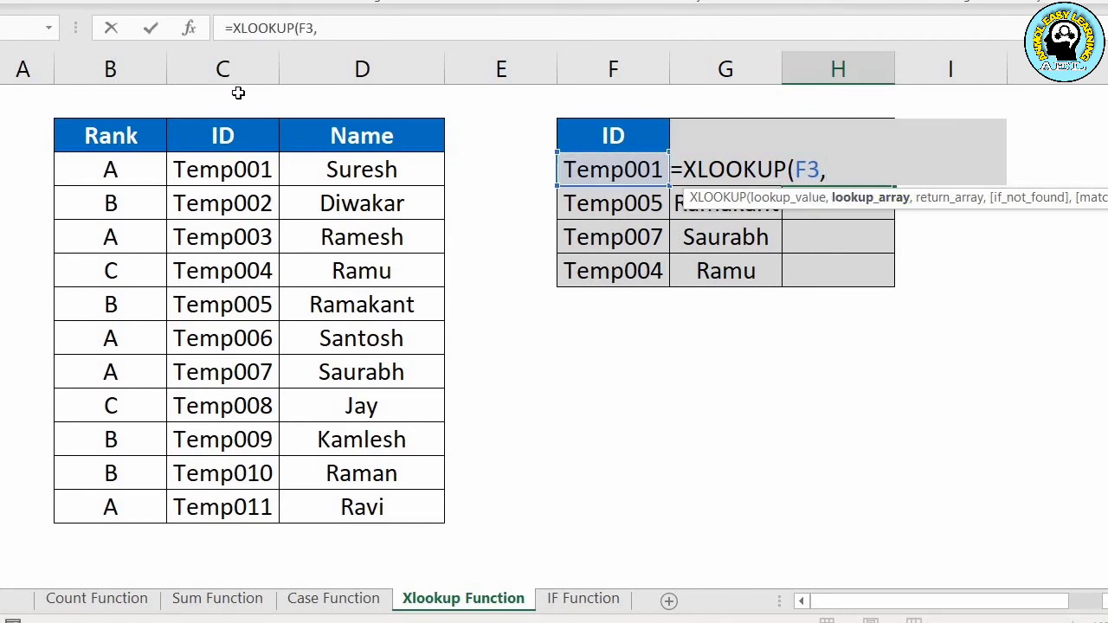
left_click(214, 128)
key("ctrl+space")
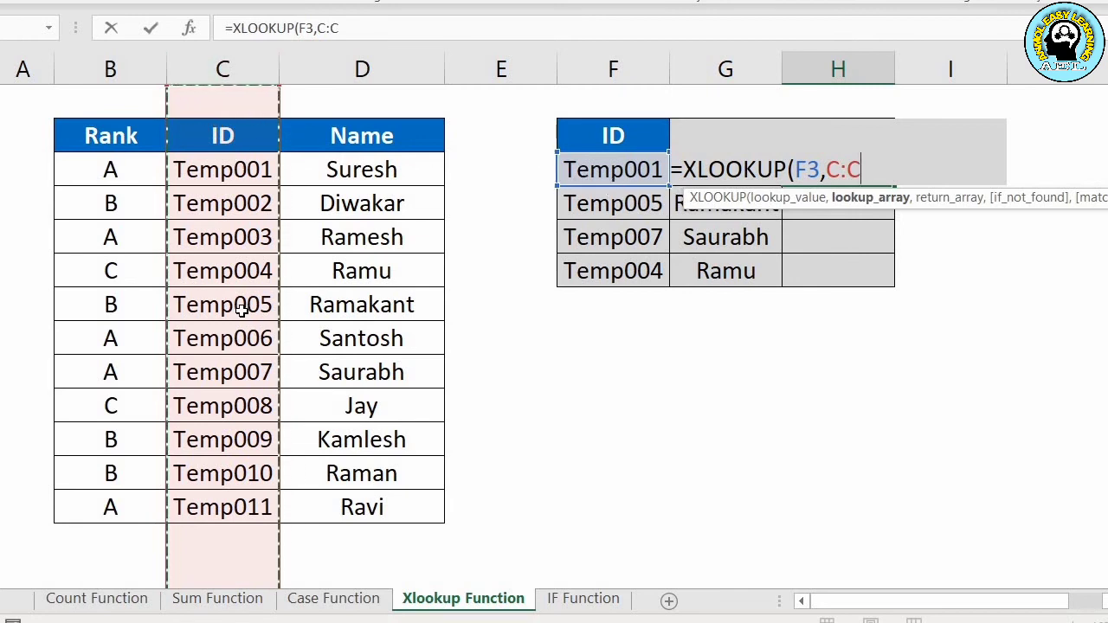
type(",")
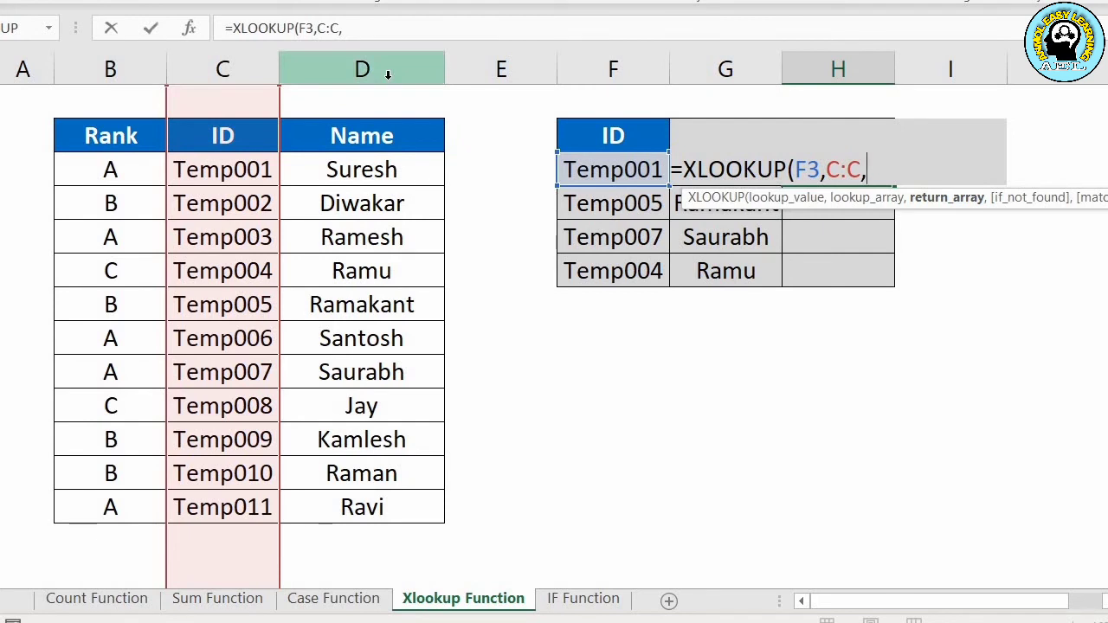
left_click(110, 74)
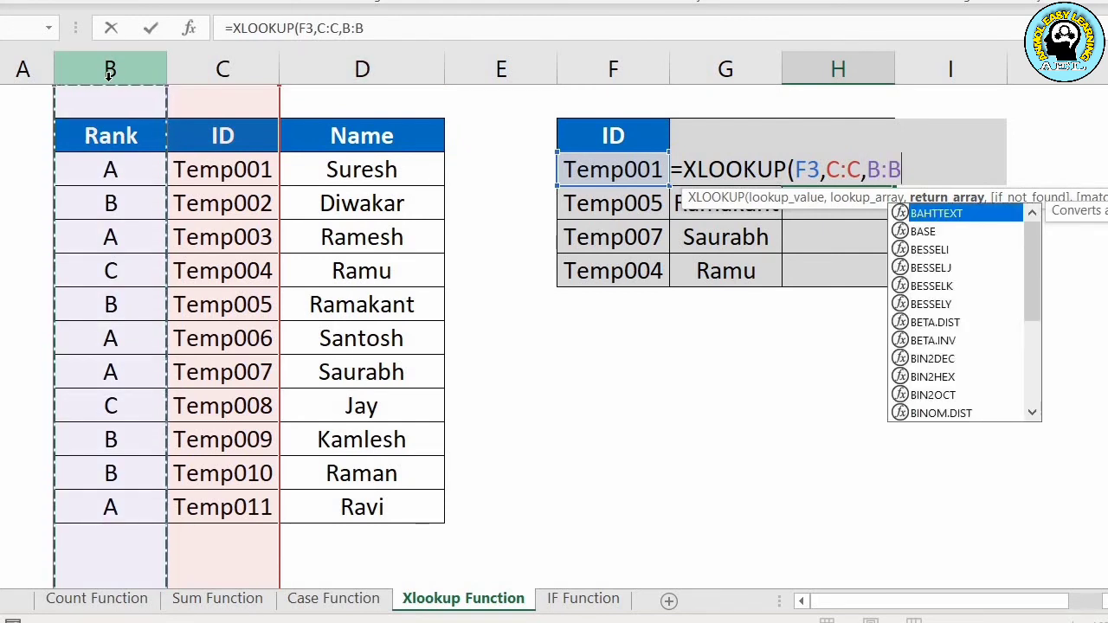
type(")")
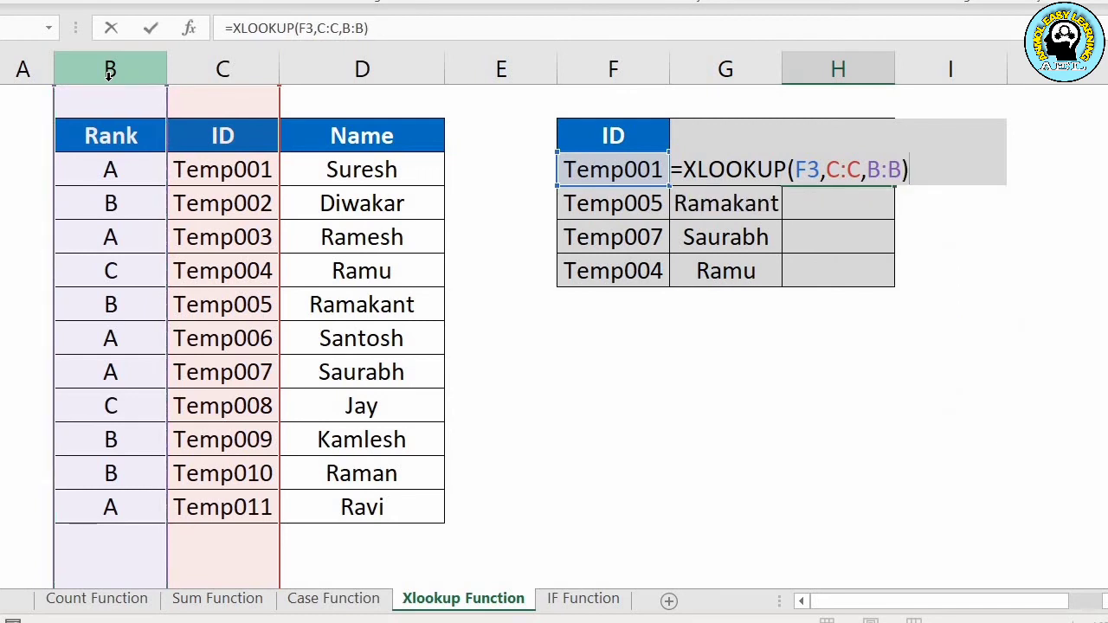
key("Return")
Step: Fill the XLOOKUP formula down the lookup table's Rank column to the Temp004 row
key("Up")
key("shift+Down")
key("shift+Down")
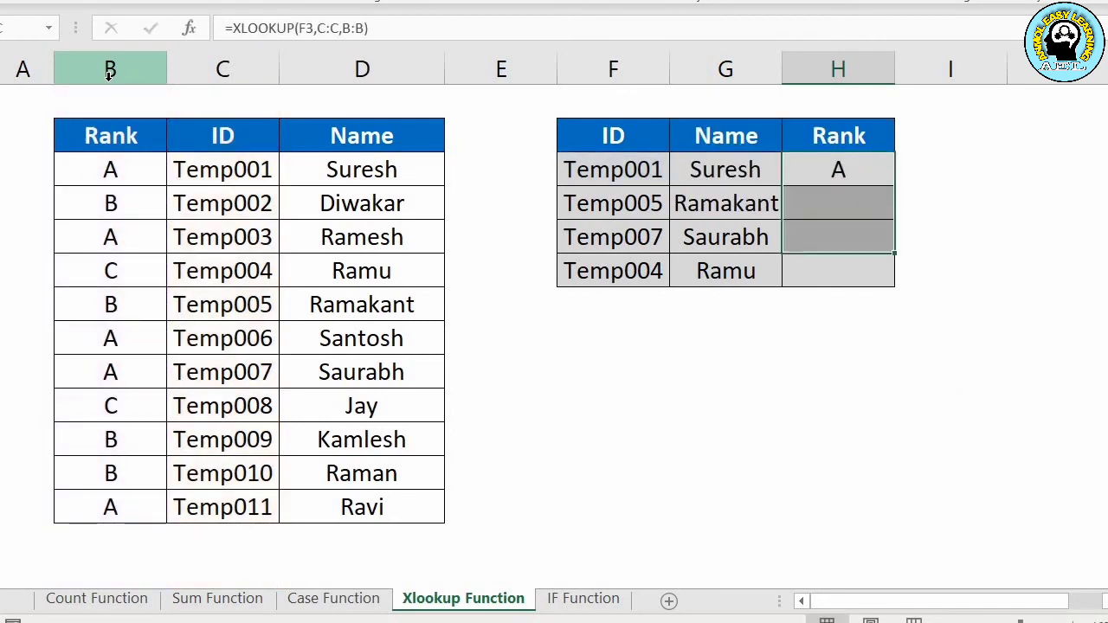
key("shift+Down")
key("ctrl+d")
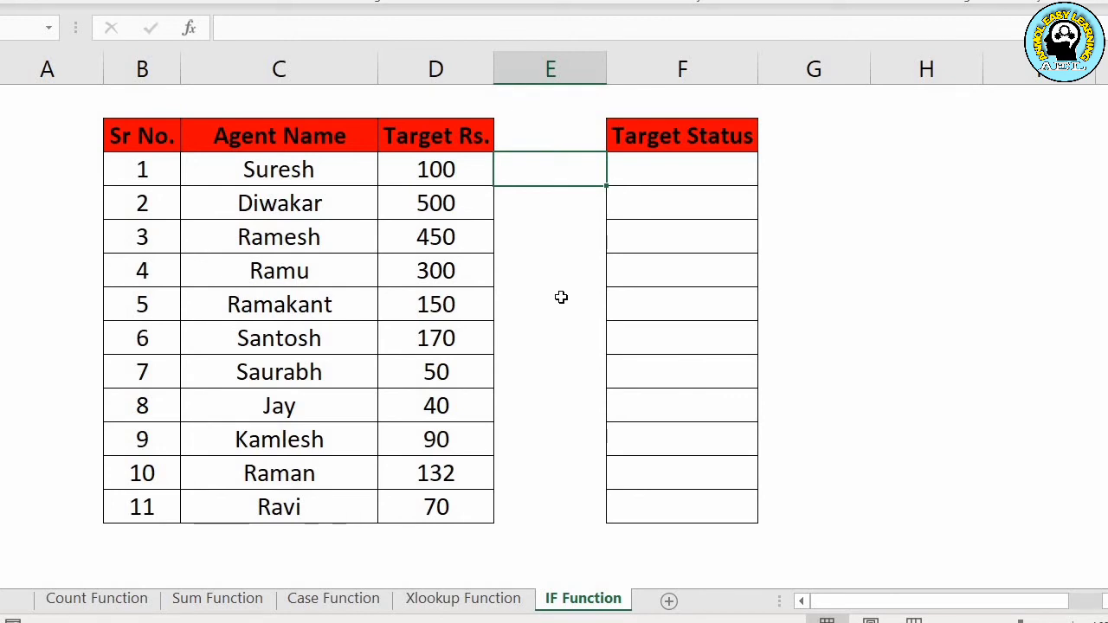
Step: Examine the Agent Name, Target Rs. and Target Status columns on the IF Function sheet
key("Left")
key("Left")
key("Right")
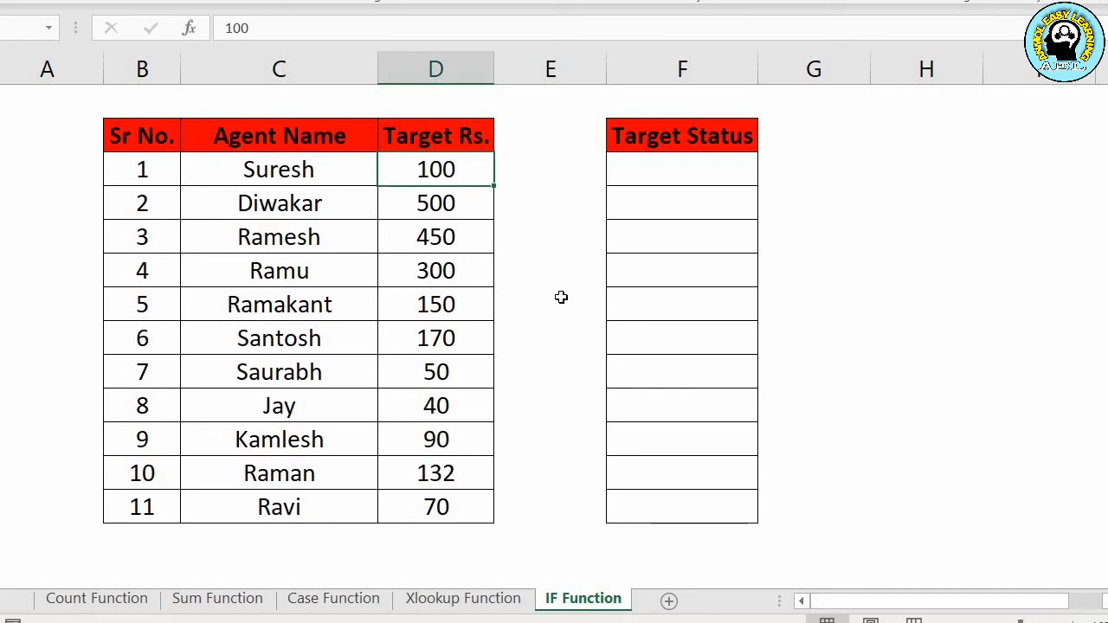
key("Left")
key("Right")
key("Right")
key("Right")
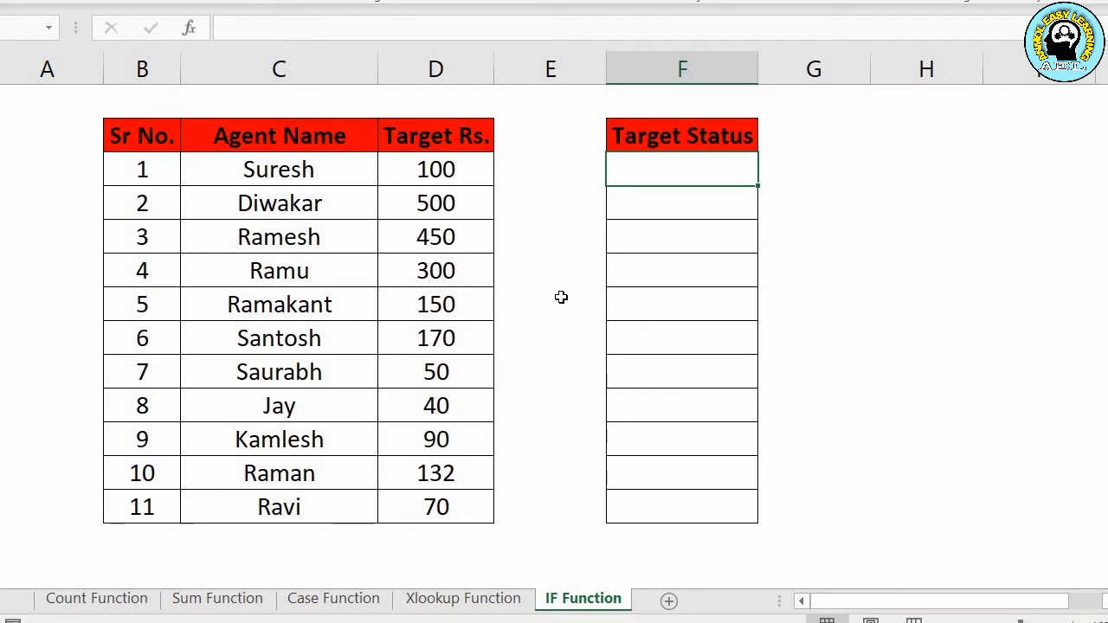
key("Left")
key("Left")
key("Right")
key("Left")
key("Down")
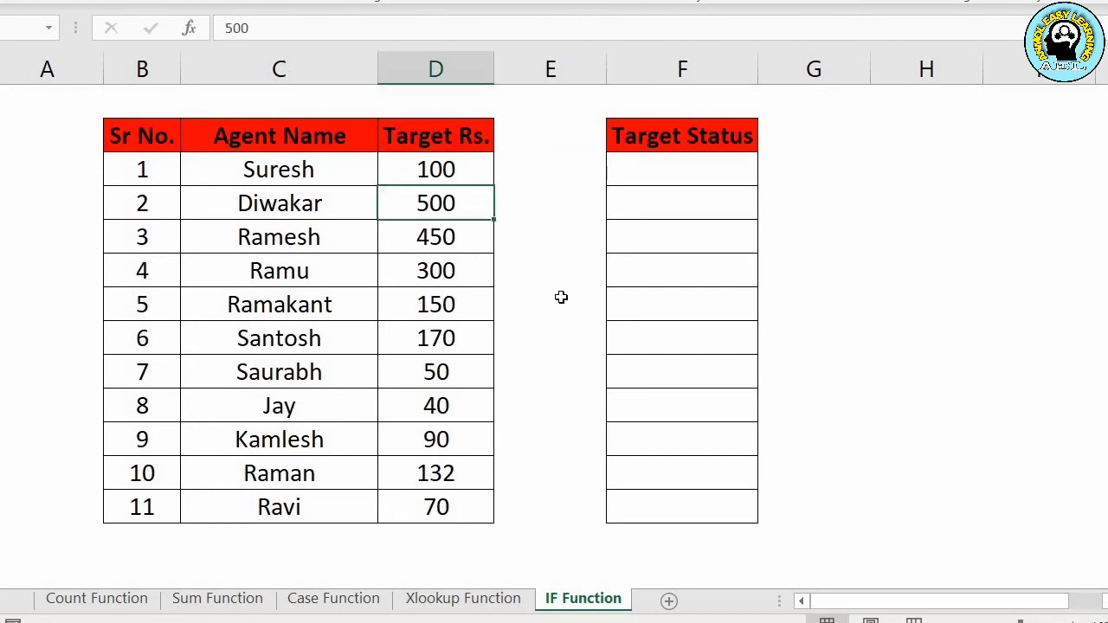
key("Up")
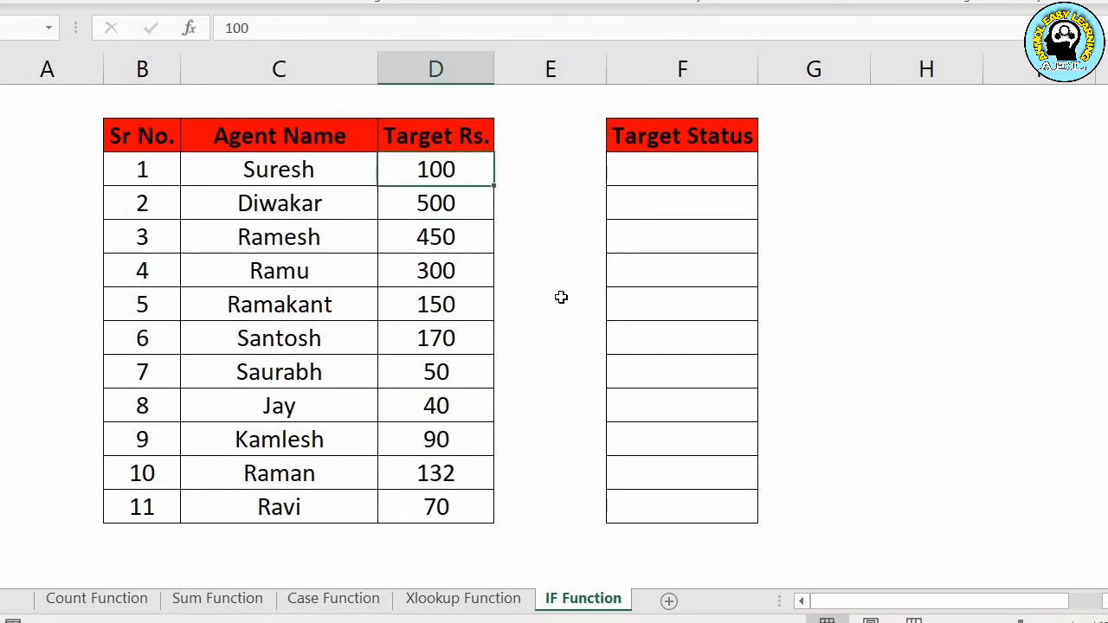
Step: Enter =IF(D3>=200,"Ok","Not Ok") in the first cell under the Target Status header
key("Right")
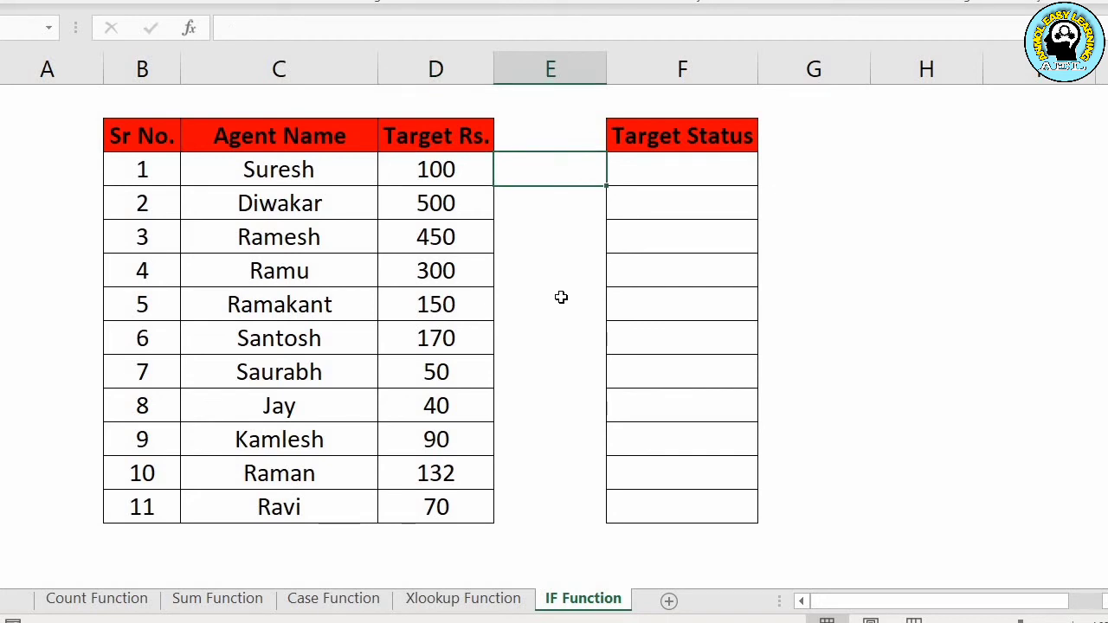
key("Right")
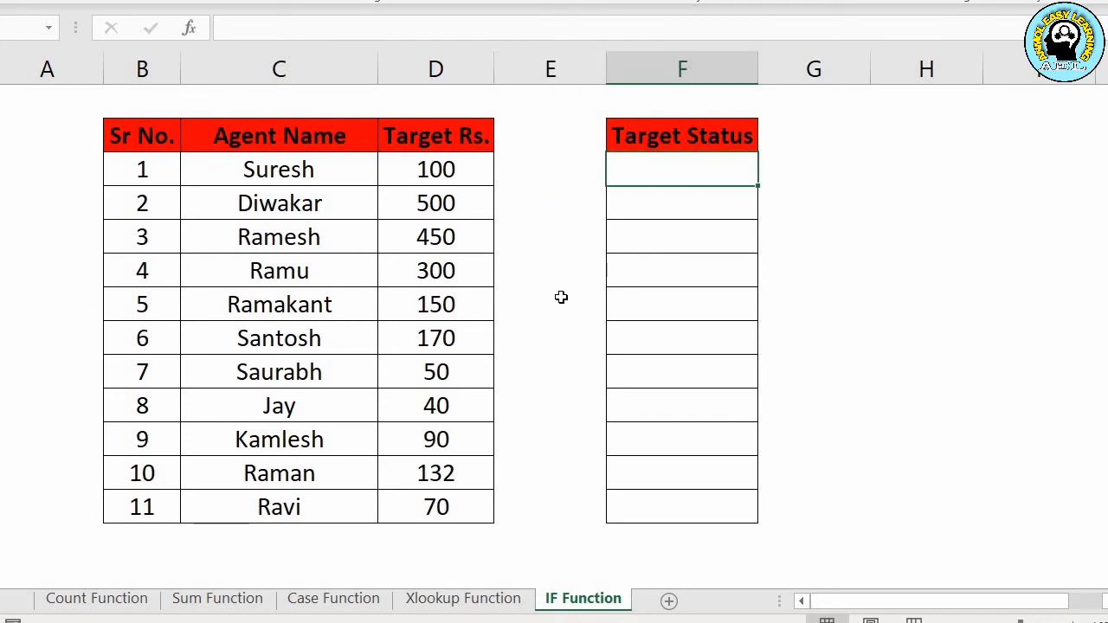
key("F2")
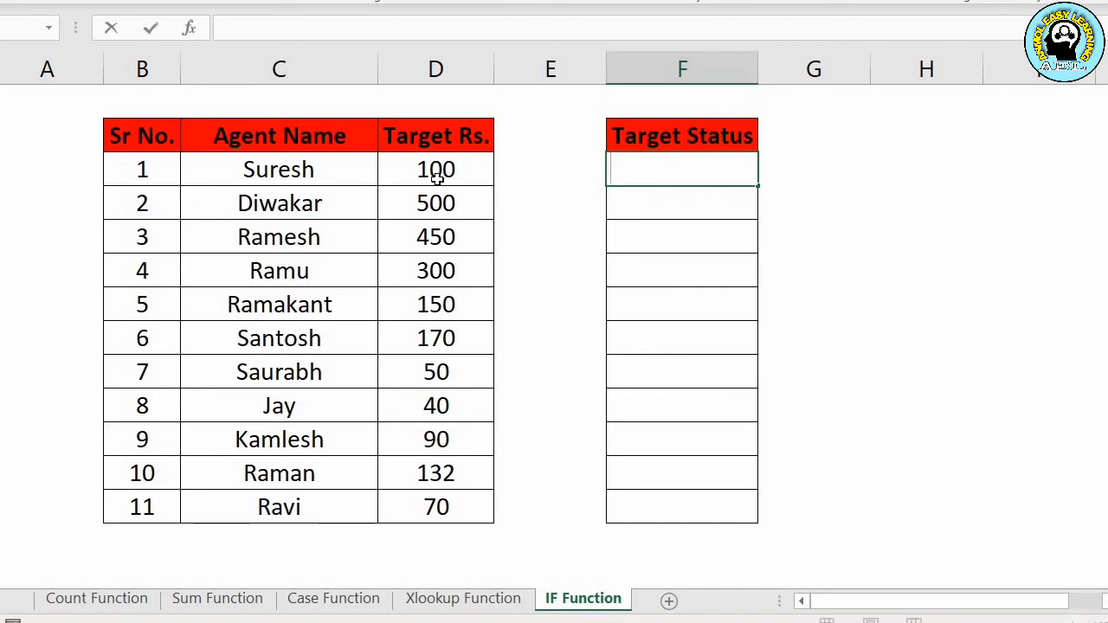
type("=if")
key("Tab")
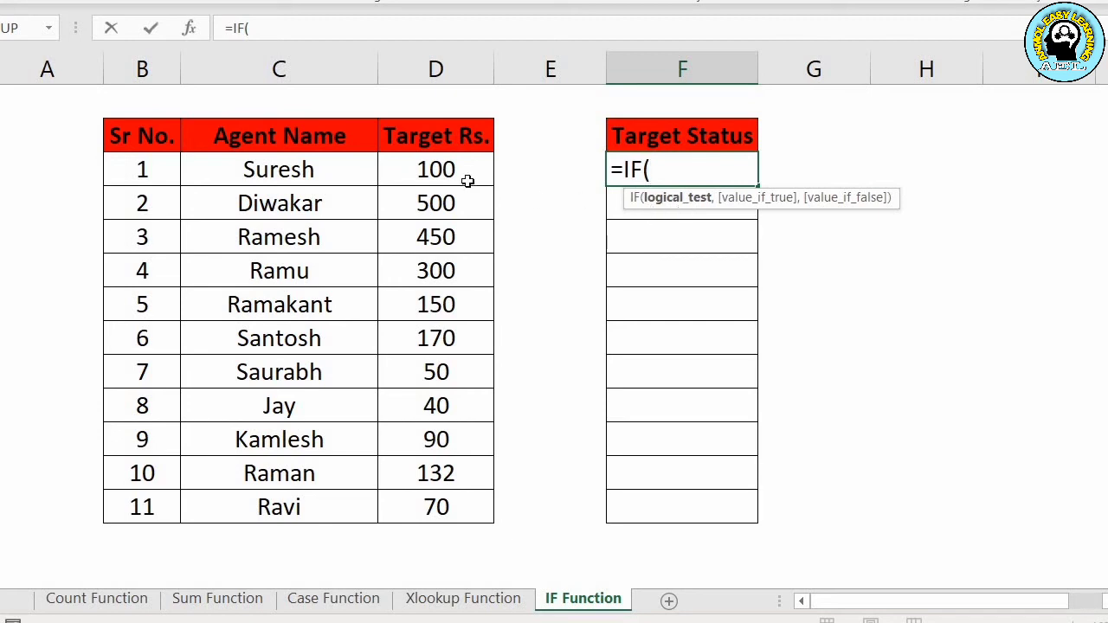
left_click(467, 180)
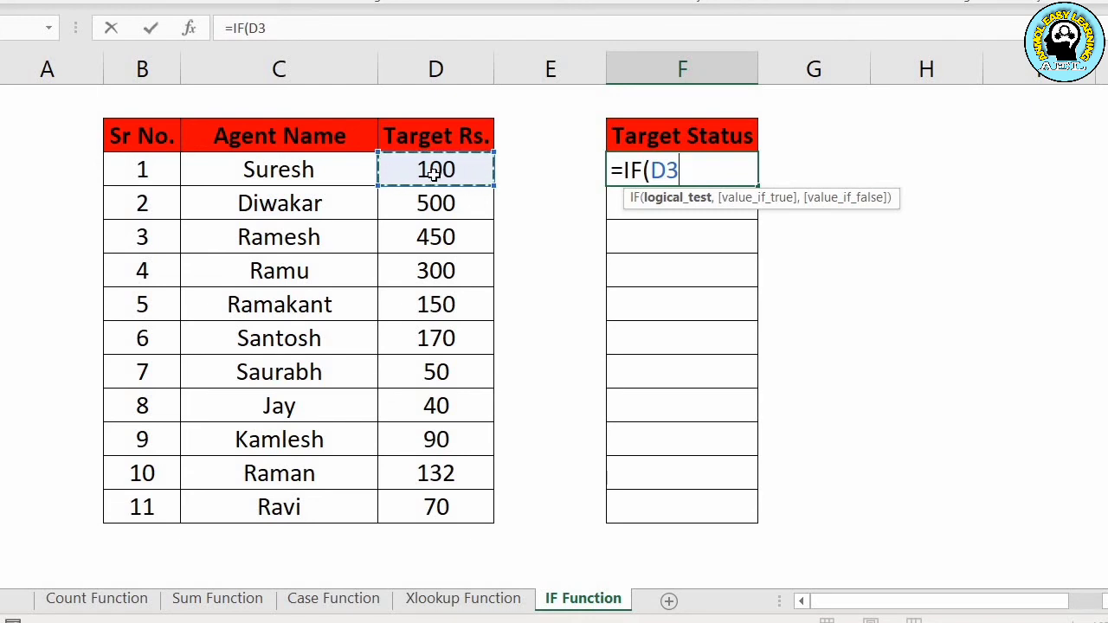
type("=>")
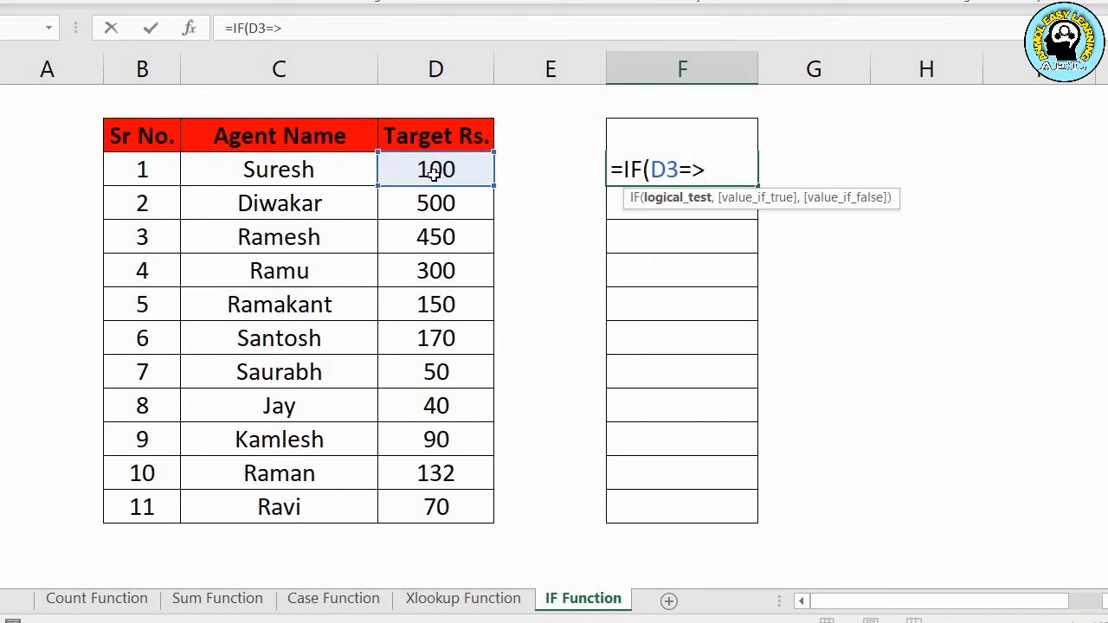
type("200")
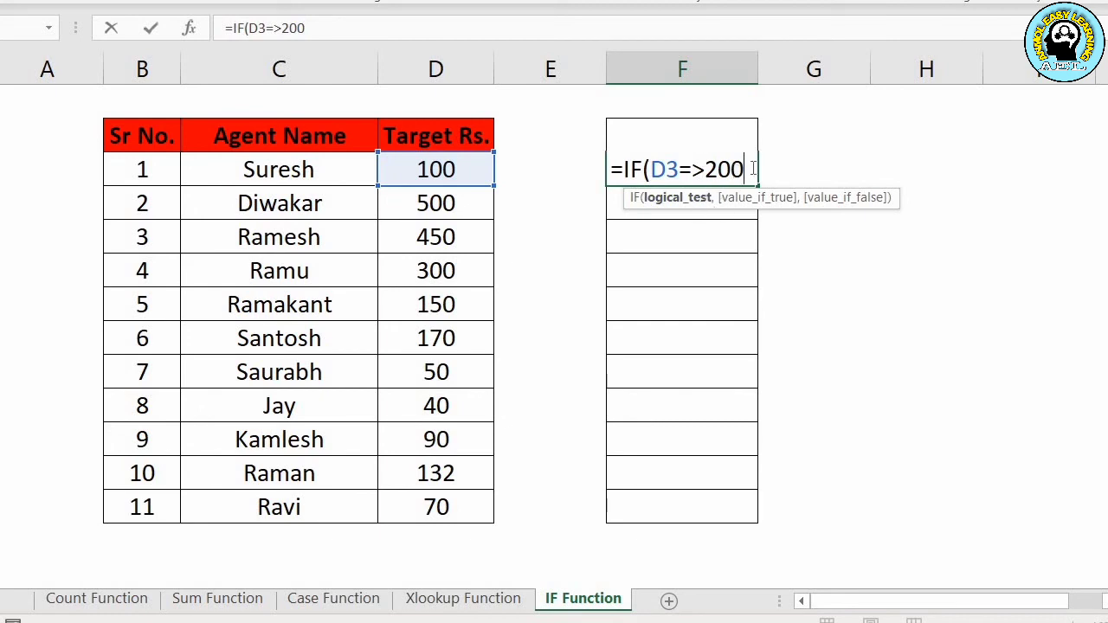
type(",")
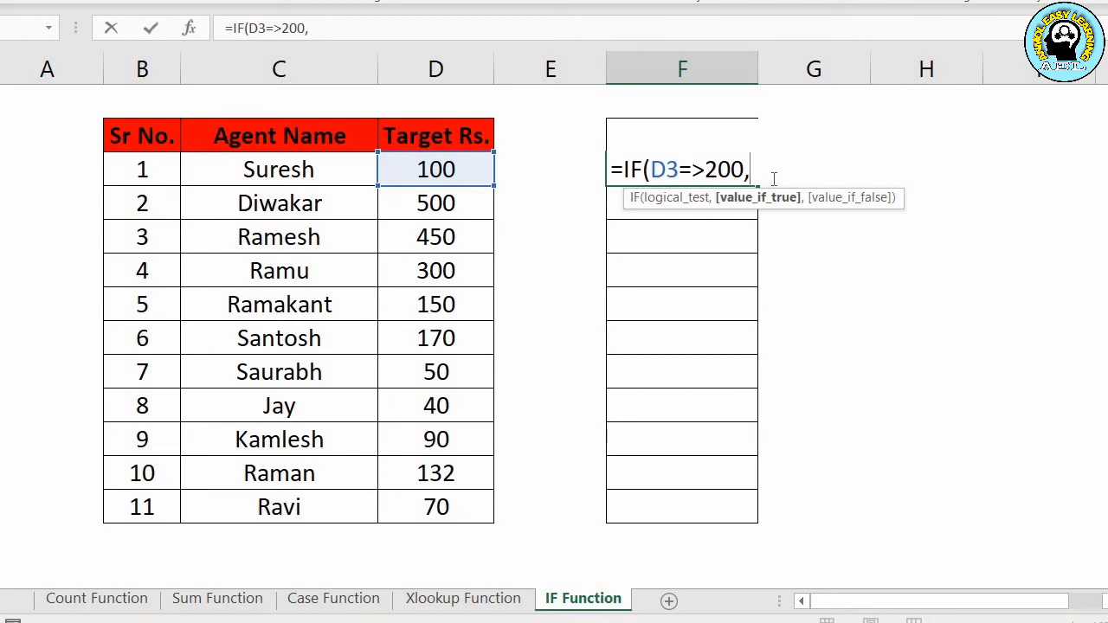
type("\"Ok\"")
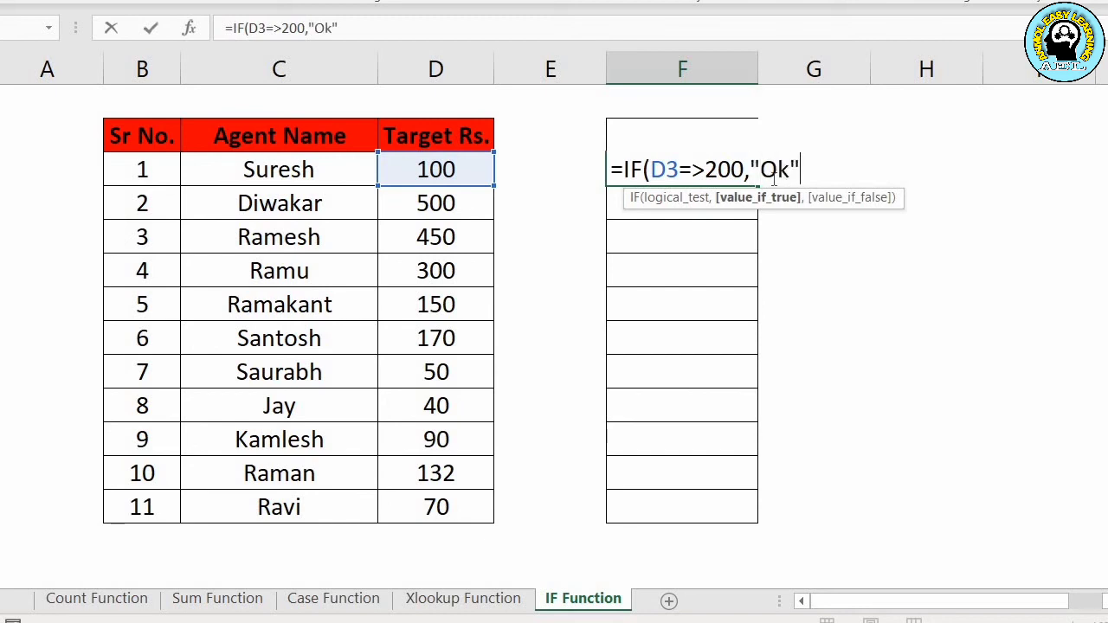
type(",")
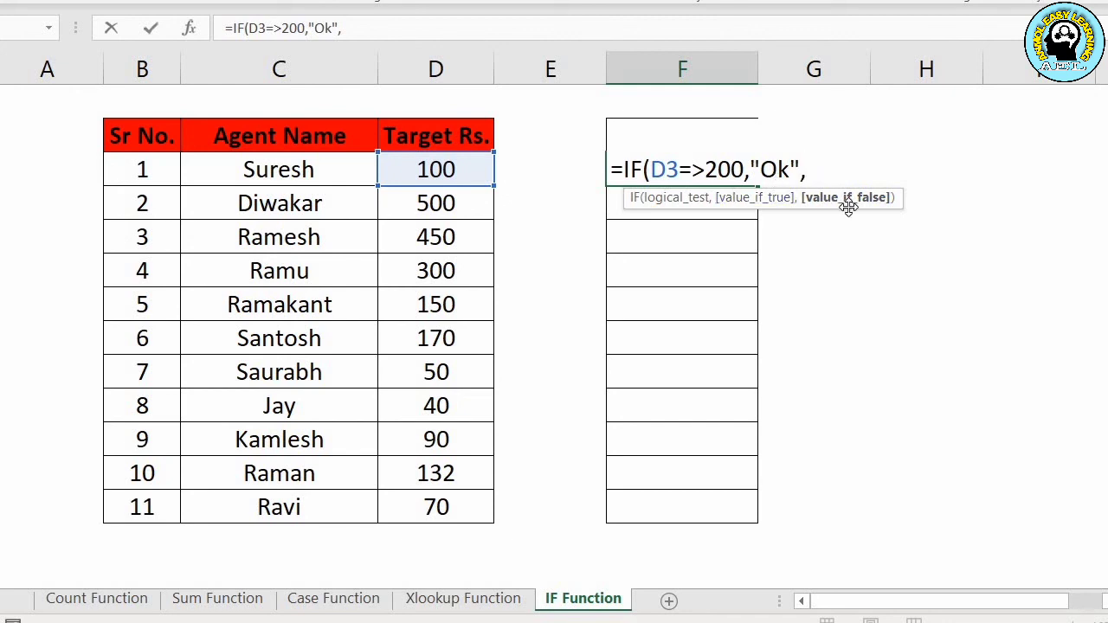
type("\"Noy")
key("BackSpace")
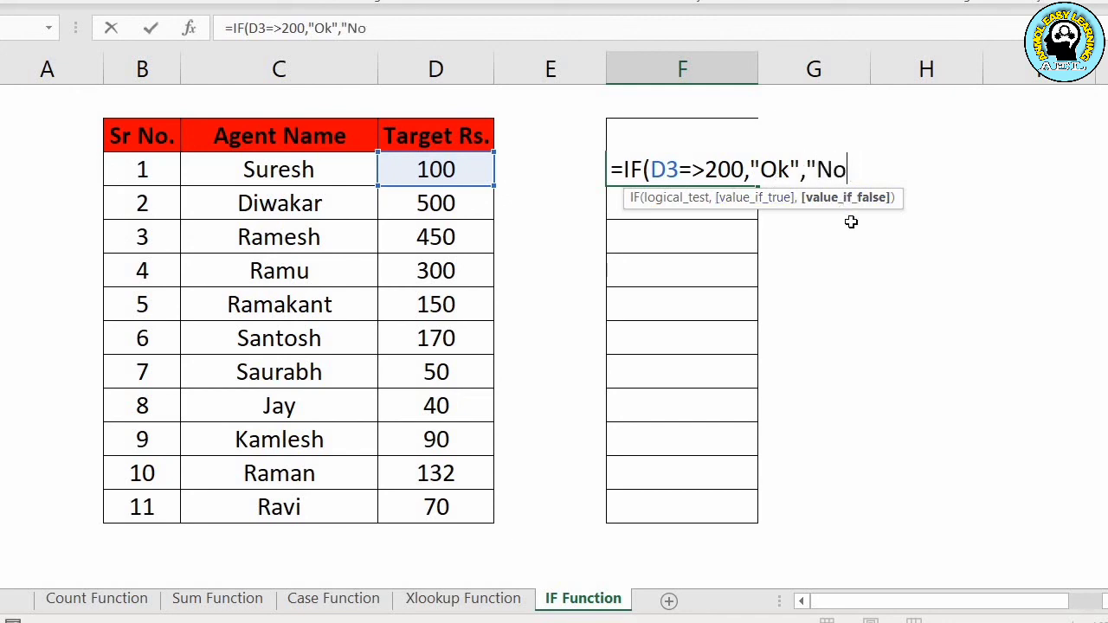
type("t Ok\"")
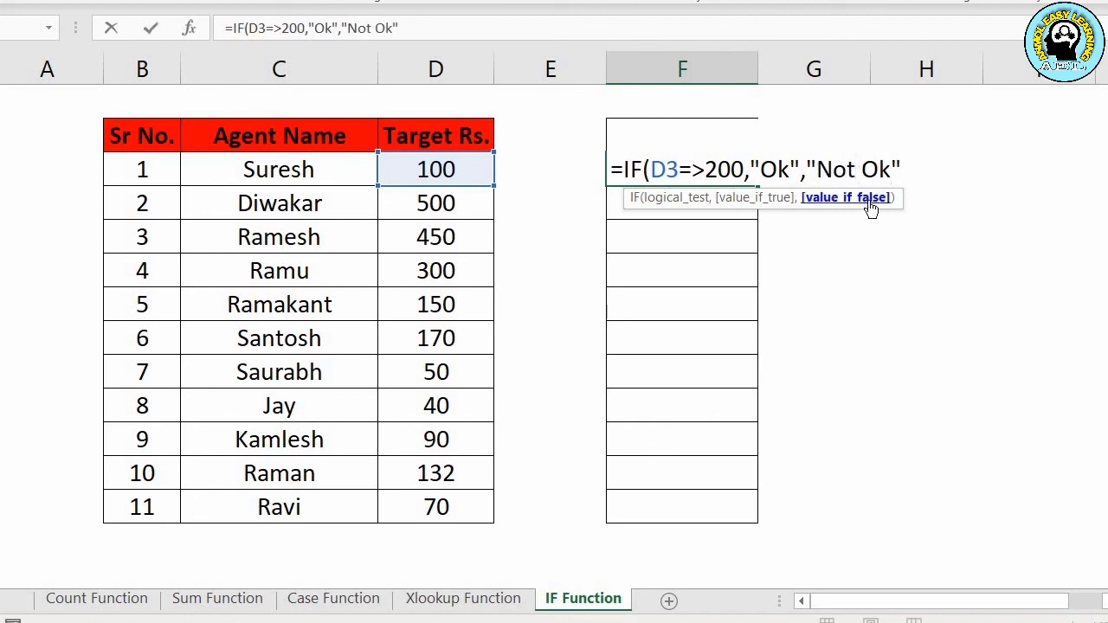
type(")")
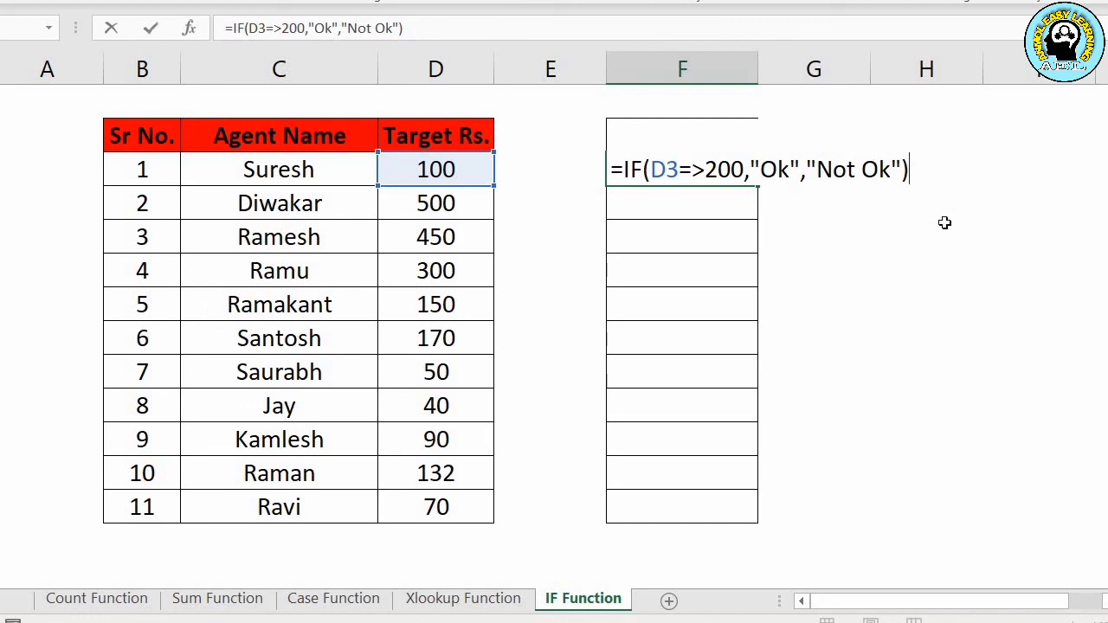
key("Return")
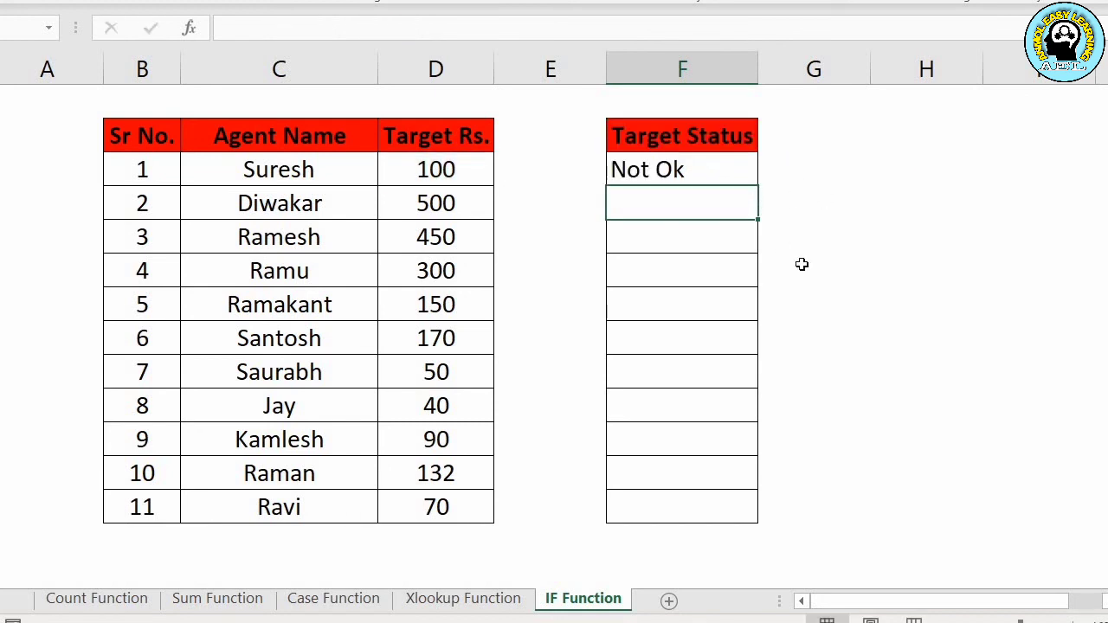
Step: Fill the IF formula down the Target Status column to the row of Sr No. 11
key("Up")
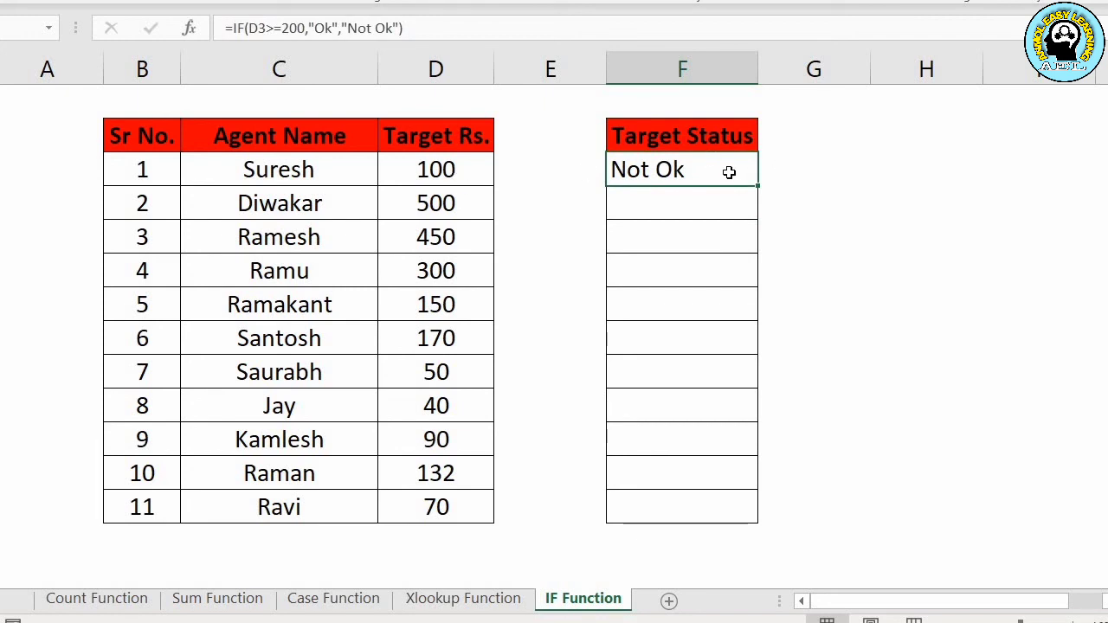
key("shift+Down")
key("shift+Down")
key("shift+Down")
key("shift+Down")
key("shift+Down")
key("shift+Down")
key("shift+Down")
key("shift+Down")
key("shift+Down")
key("shift+Down")
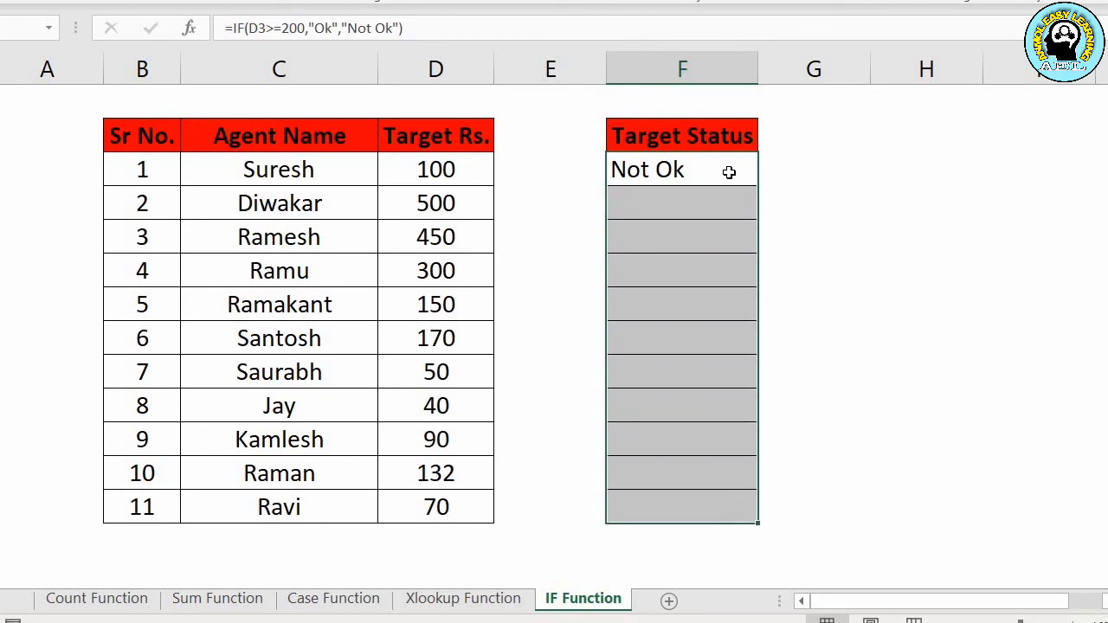
key("ctrl+d")
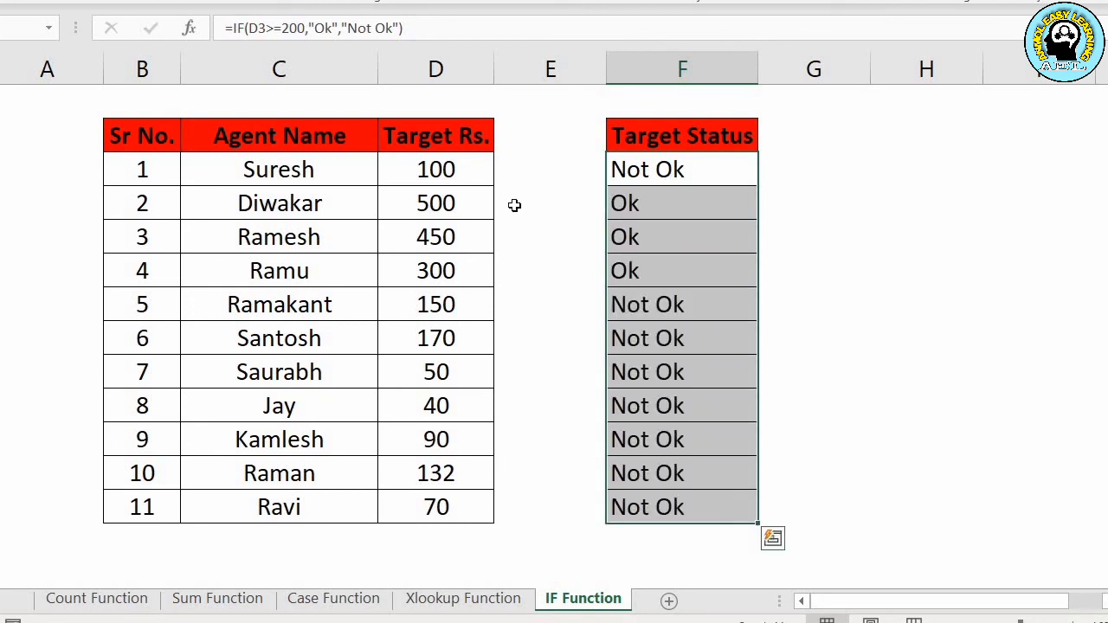
Step: Test the IF threshold by entering 200 and 199 in turn as the Target Rs. value of Sr No. 5
left_click(465, 206)
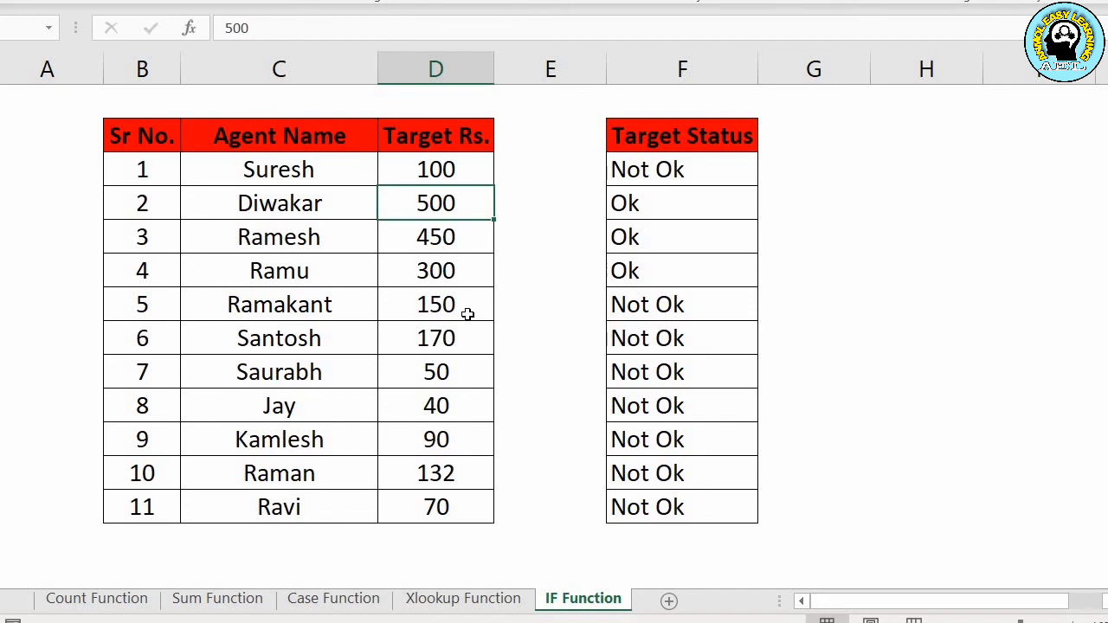
left_click(432, 309)
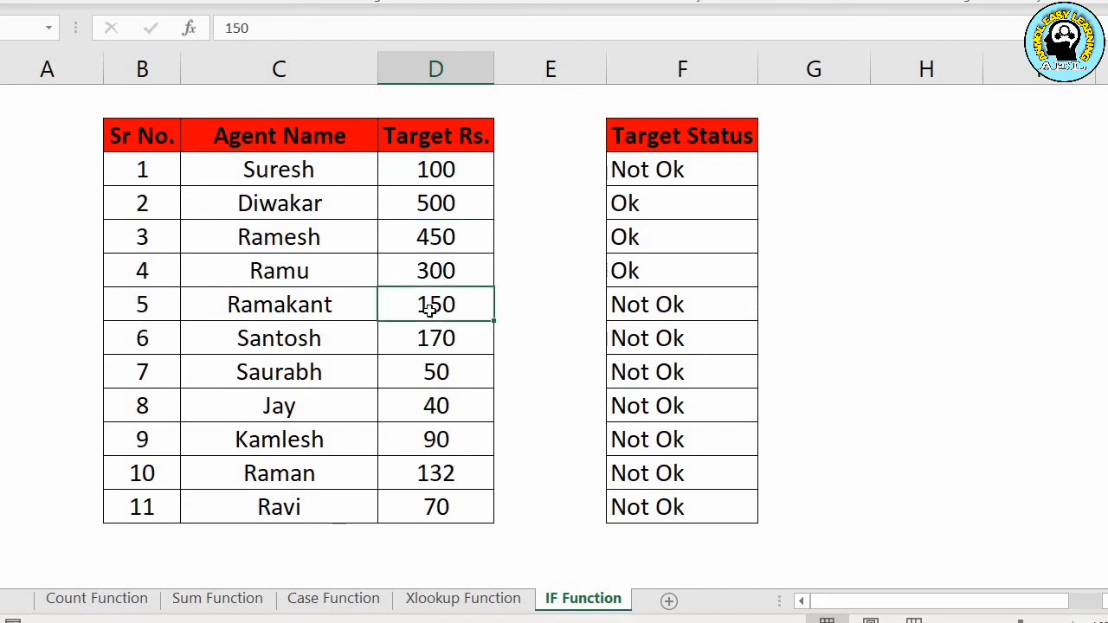
type("200")
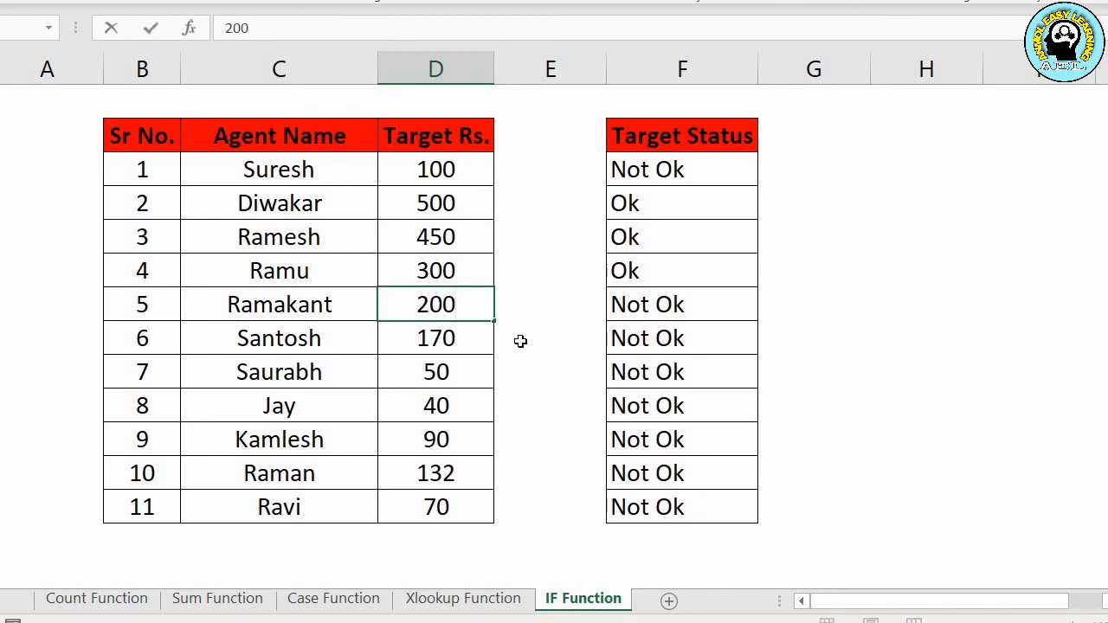
key("Return")
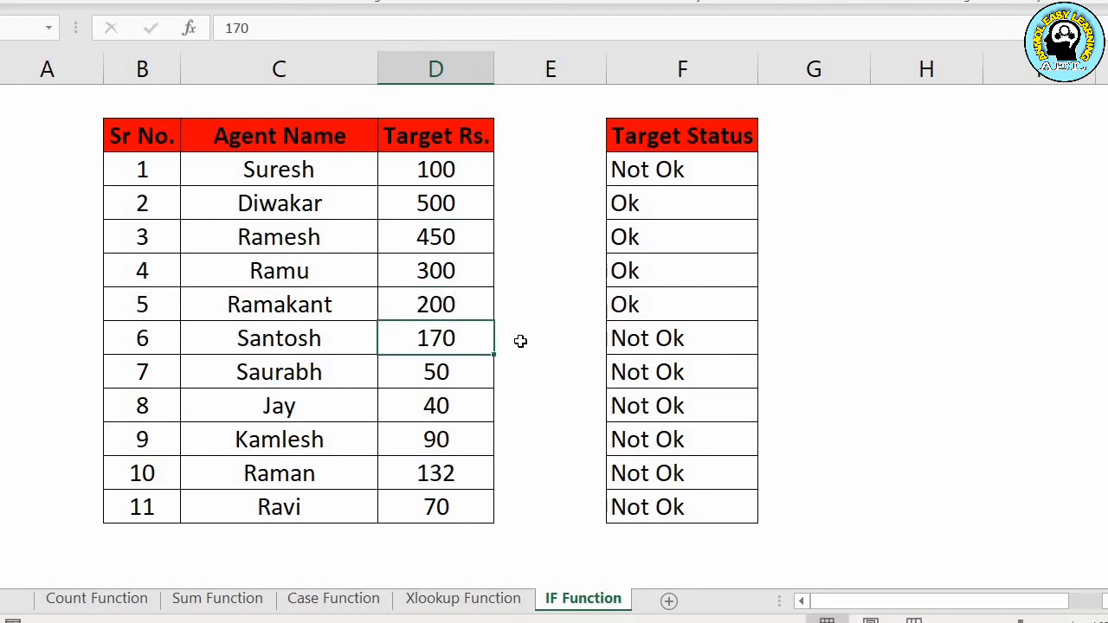
key("Up")
type("199")
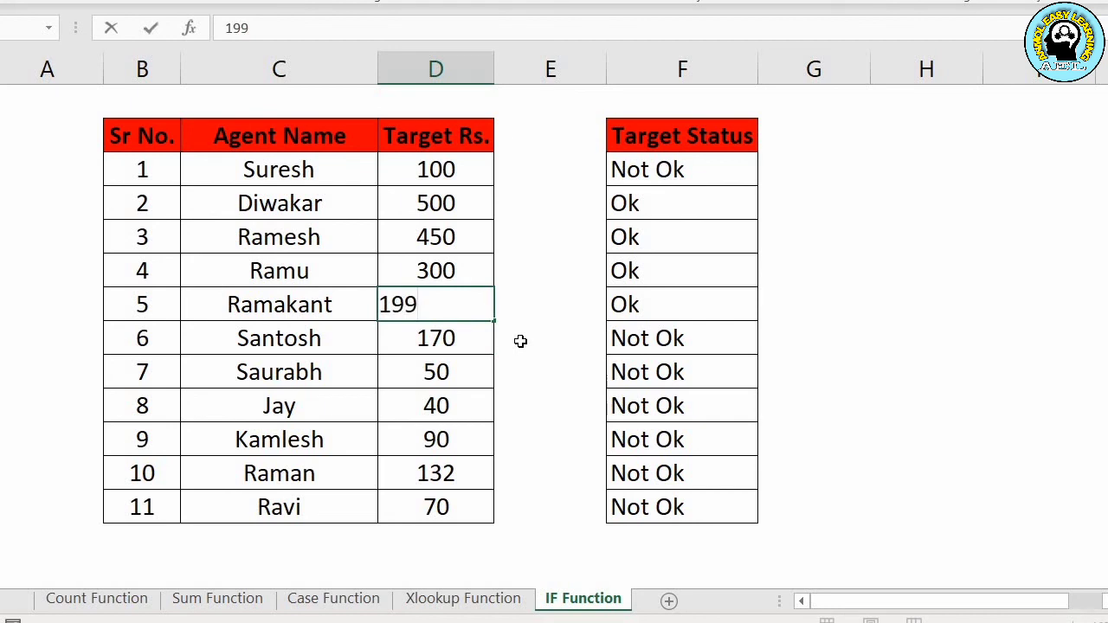
key("Return")
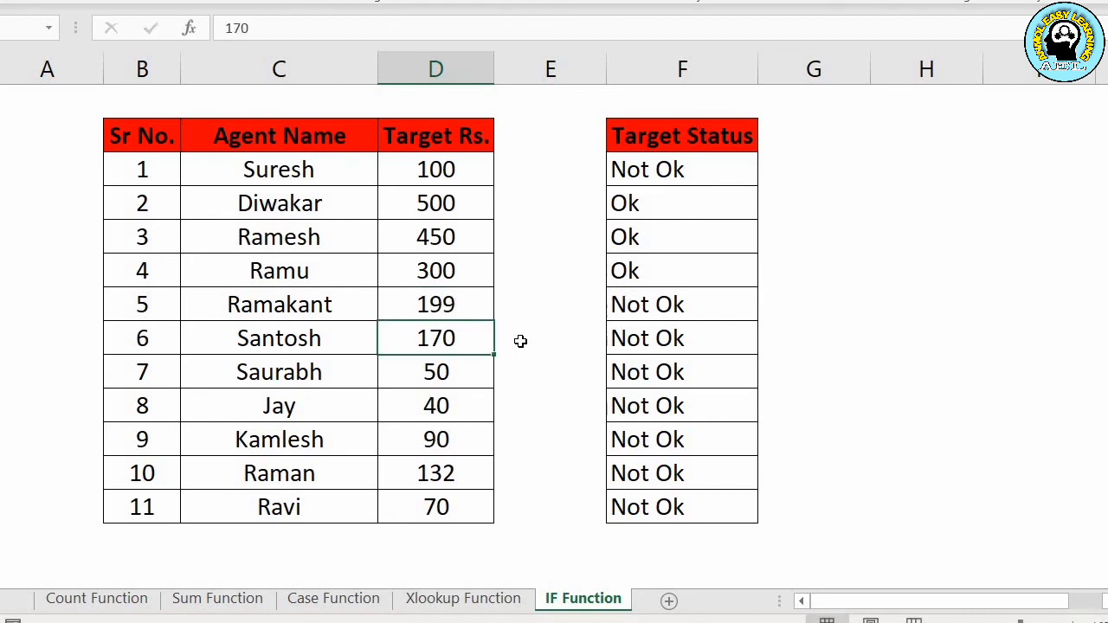
Step: Set the Target Rs. value of Sr No. 5 to 201
key("Up")
type("201")
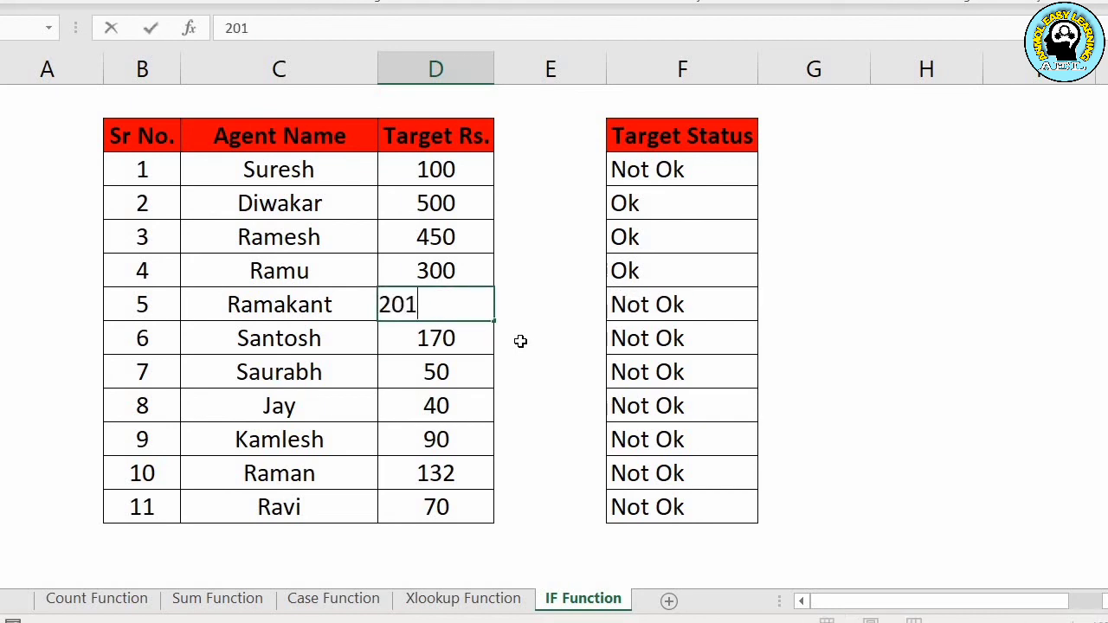
key("Return")
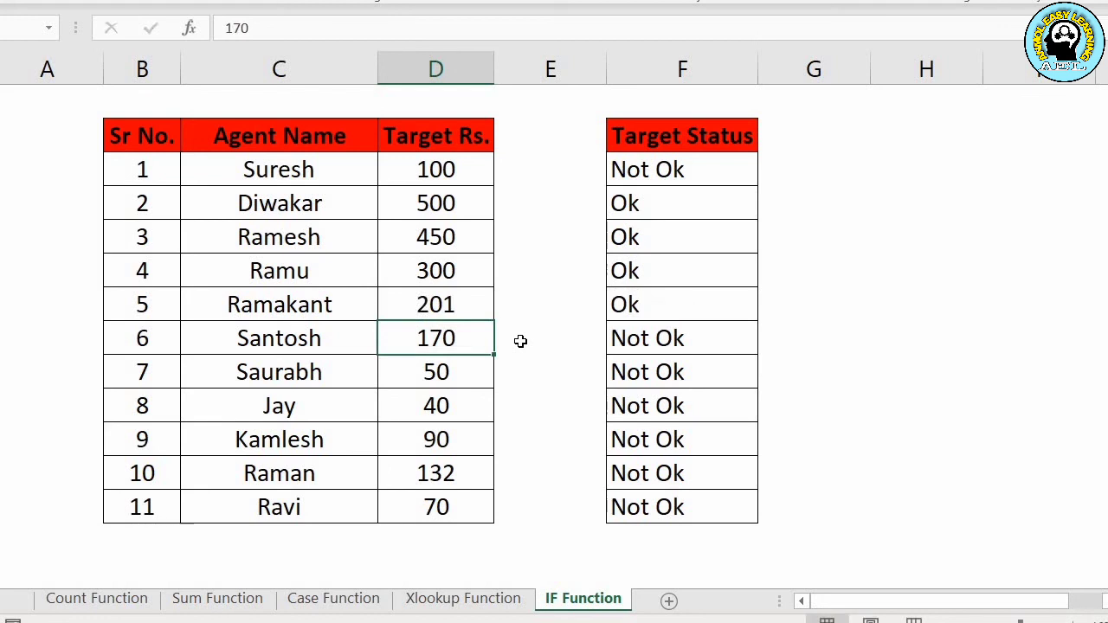
key("Up")
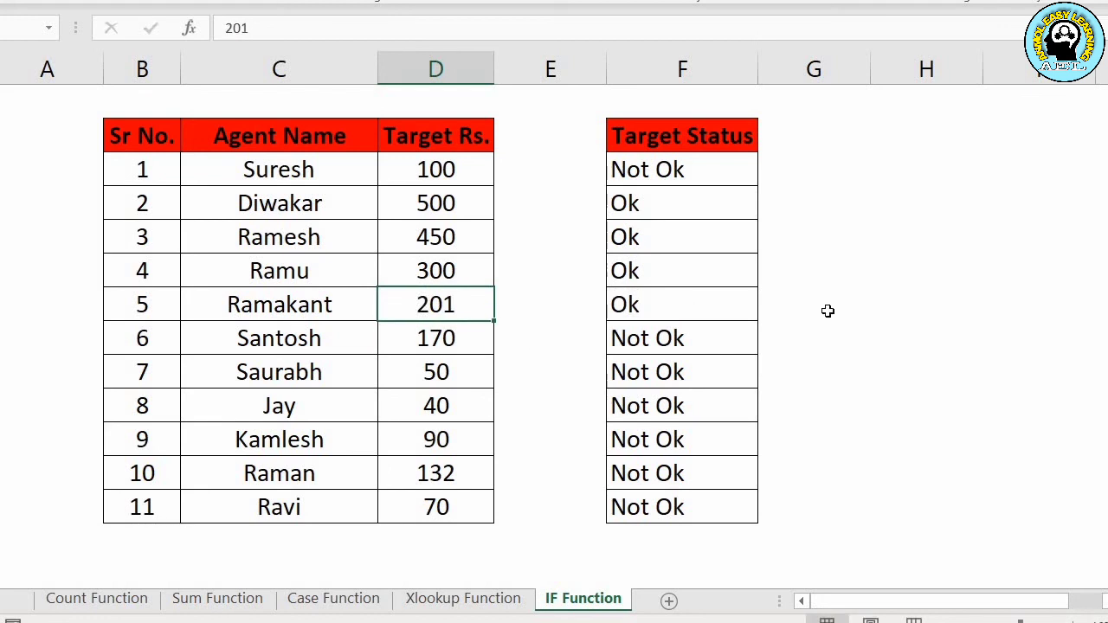